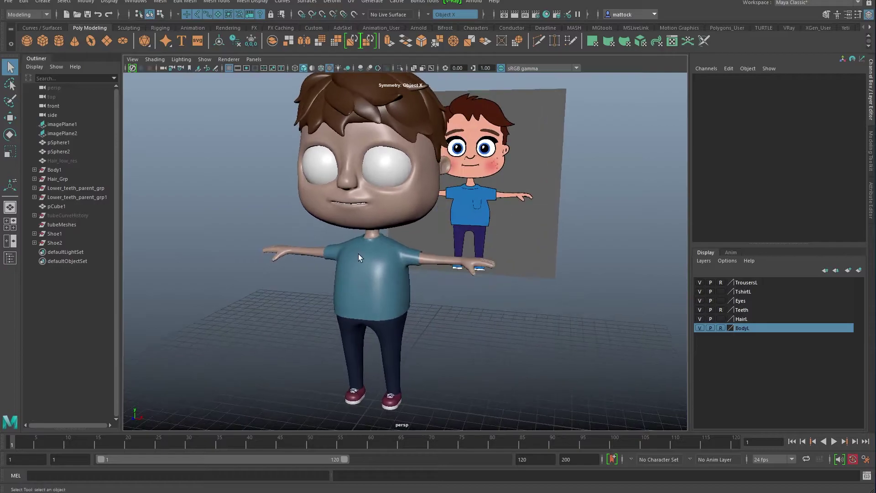
# Step: Examine the character model's head, clothes and proportions against the front reference image from several angles
pyautogui.moveTo(294, 284)
pyautogui.keyDown('alt'); pyautogui.mouseDown()
pyautogui.moveTo(409, 286)
pyautogui.moveTo(284, 276)
pyautogui.mouseUp(); pyautogui.keyUp('alt')
pyautogui.keyDown('alt'); pyautogui.moveTo(341, 284); pyautogui.dragTo(315, 291); pyautogui.keyUp('alt')
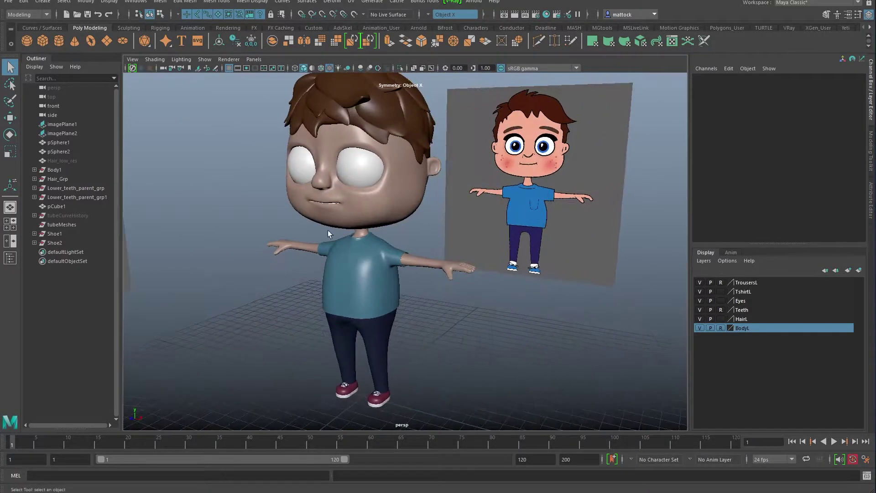
pyautogui.moveTo(351, 259)
pyautogui.keyDown('alt'); pyautogui.mouseDown()
pyautogui.moveTo(383, 268)
pyautogui.moveTo(353, 269)
pyautogui.mouseUp(); pyautogui.keyUp('alt')
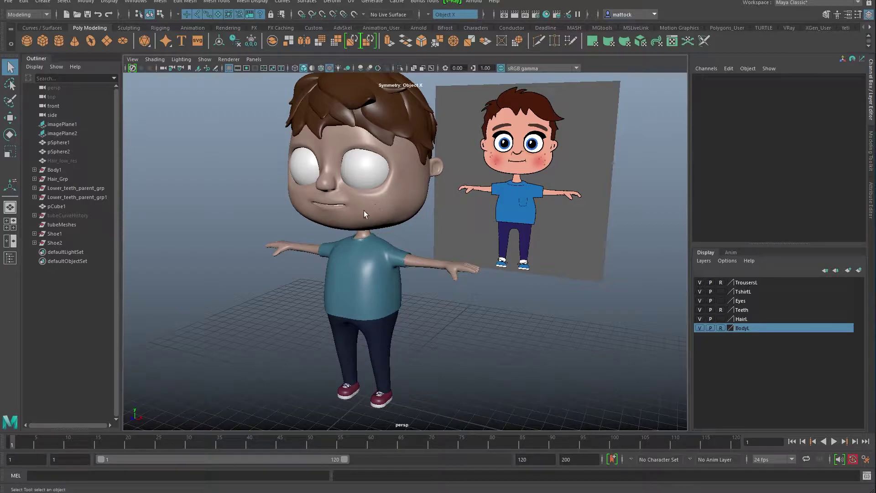
pyautogui.keyDown('alt'); pyautogui.moveTo(312, 201); pyautogui.dragTo(365, 178, button='right'); pyautogui.keyUp('alt')
pyautogui.keyDown('alt'); pyautogui.moveTo(365, 178); pyautogui.dragTo(367, 252, button='middle'); pyautogui.keyUp('alt')
pyautogui.keyDown('alt'); pyautogui.moveTo(368, 252); pyautogui.dragTo(367, 231); pyautogui.keyUp('alt')
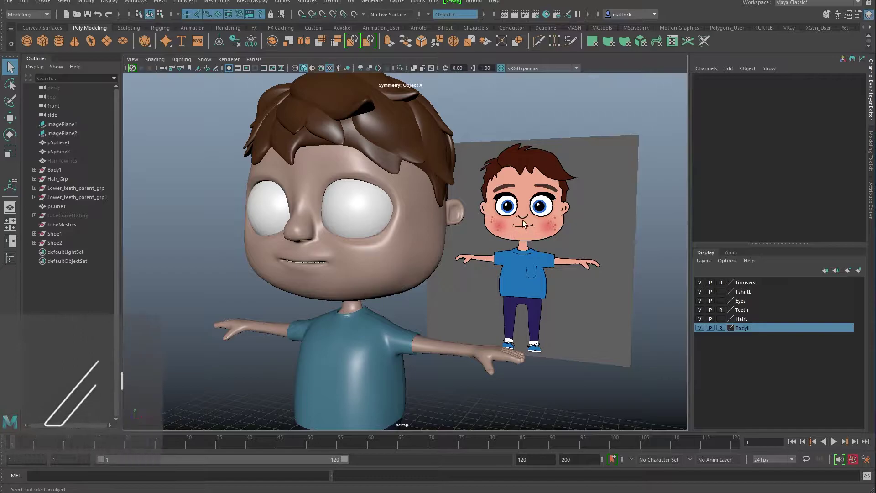
pyautogui.click(363, 265)
pyautogui.moveTo(230, 238); pyautogui.dragTo(254, 252)
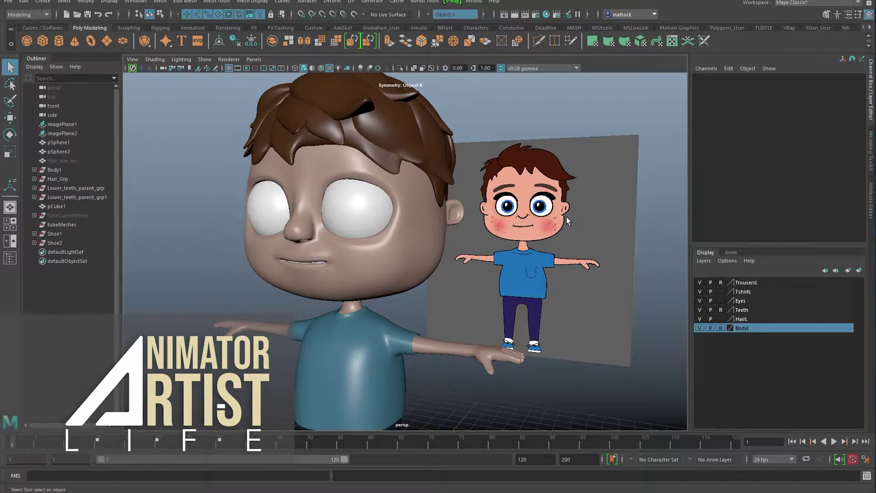
pyautogui.scroll(2, 574, 221)
pyautogui.keyDown('alt'); pyautogui.moveTo(557, 222); pyautogui.dragTo(540, 212, button='middle'); pyautogui.keyUp('alt')
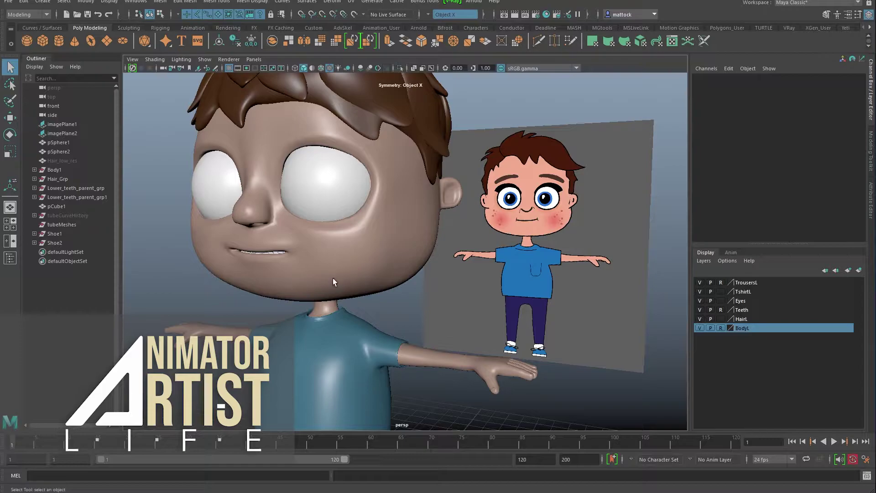
pyautogui.keyDown('alt'); pyautogui.moveTo(474, 234); pyautogui.dragTo(331, 238); pyautogui.keyUp('alt')
pyautogui.scroll(6, 252, 233)
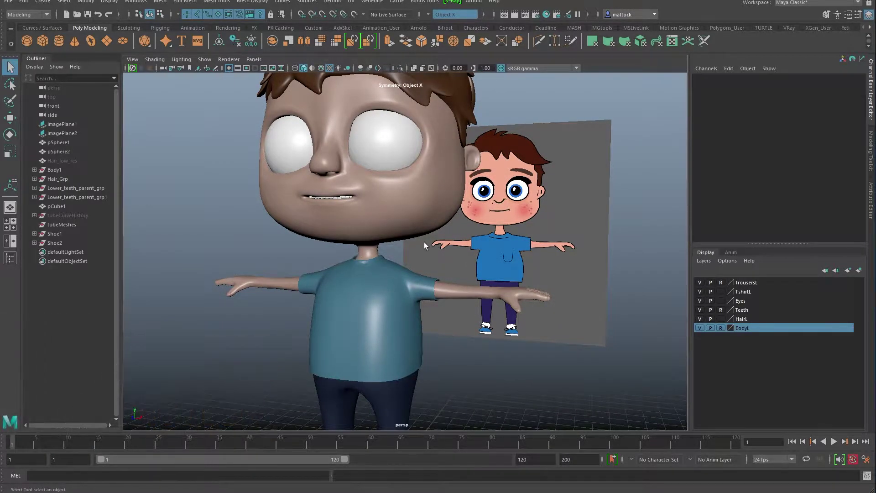
pyautogui.scroll(-4, 499, 233)
pyautogui.moveTo(361, 256)
pyautogui.keyDown('alt'); pyautogui.mouseDown()
pyautogui.moveTo(404, 263)
pyautogui.moveTo(355, 240)
pyautogui.moveTo(344, 261)
pyautogui.mouseUp(); pyautogui.keyUp('alt')
pyautogui.scroll(4, 356, 241)
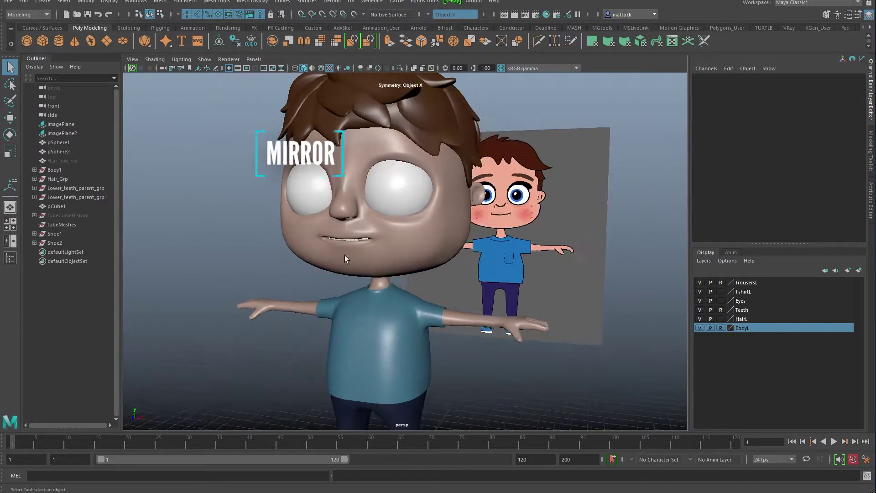
pyautogui.click(401, 250)
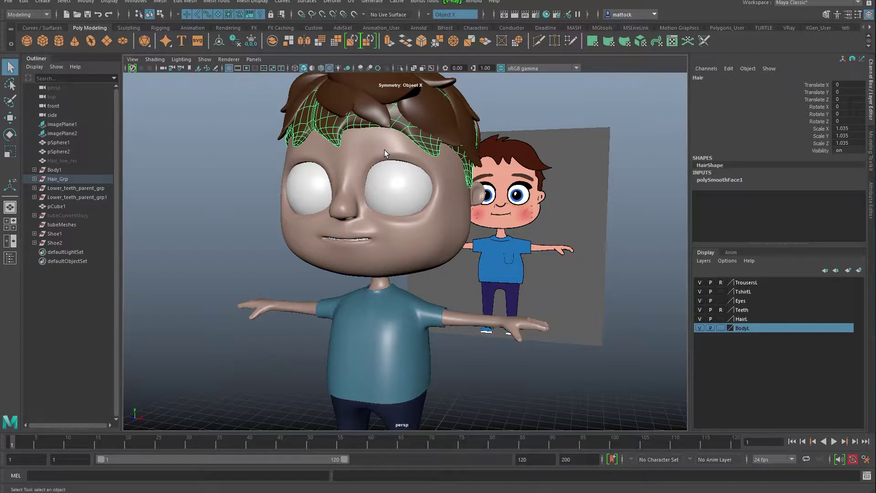
pyautogui.keyDown('alt'); pyautogui.moveTo(319, 240); pyautogui.dragTo(305, 241); pyautogui.keyUp('alt')
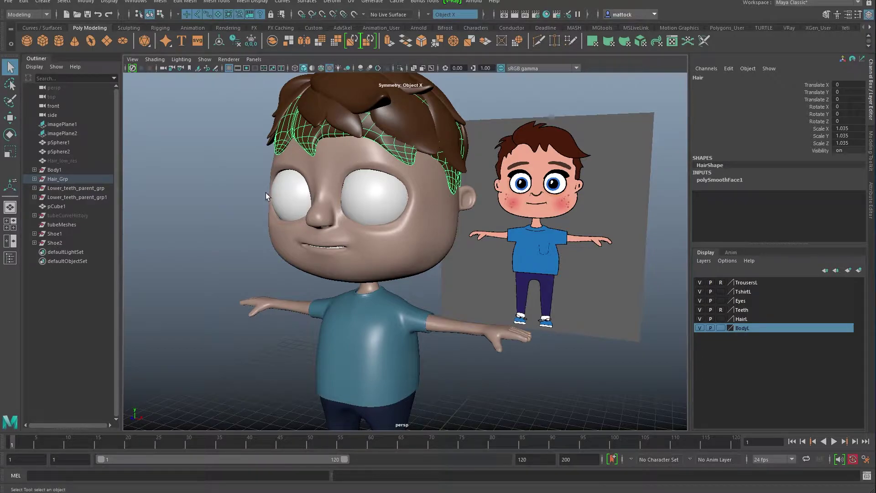
pyautogui.keyDown('alt'); pyautogui.moveTo(322, 212); pyautogui.dragTo(349, 233); pyautogui.keyUp('alt')
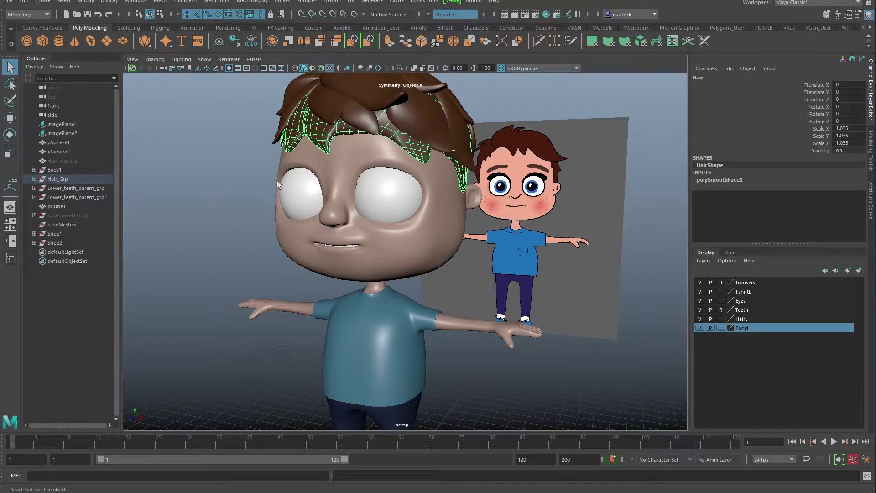
pyautogui.click(222, 225)
pyautogui.keyDown('alt'); pyautogui.moveTo(260, 248); pyautogui.dragTo(327, 229); pyautogui.keyUp('alt')
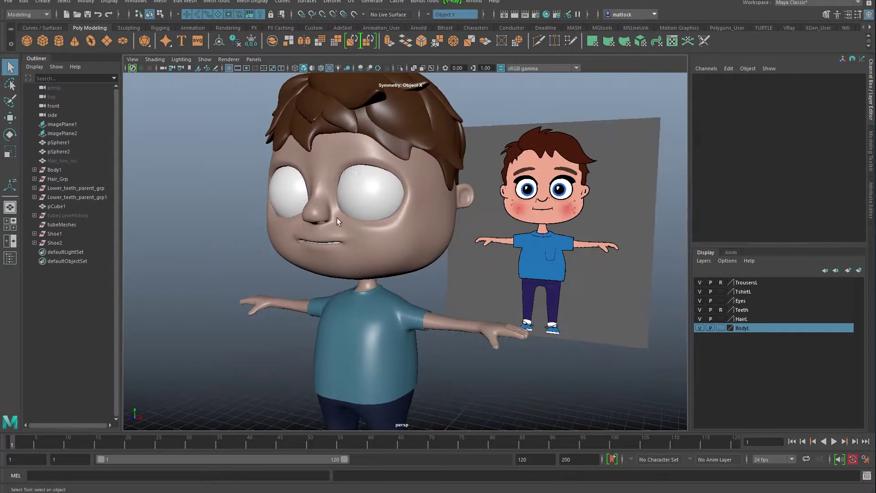
pyautogui.scroll(-4, 392, 234)
pyautogui.keyDown('alt'); pyautogui.moveTo(392, 234); pyautogui.dragTo(379, 238); pyautogui.keyUp('alt')
pyautogui.scroll(3, 240, 233)
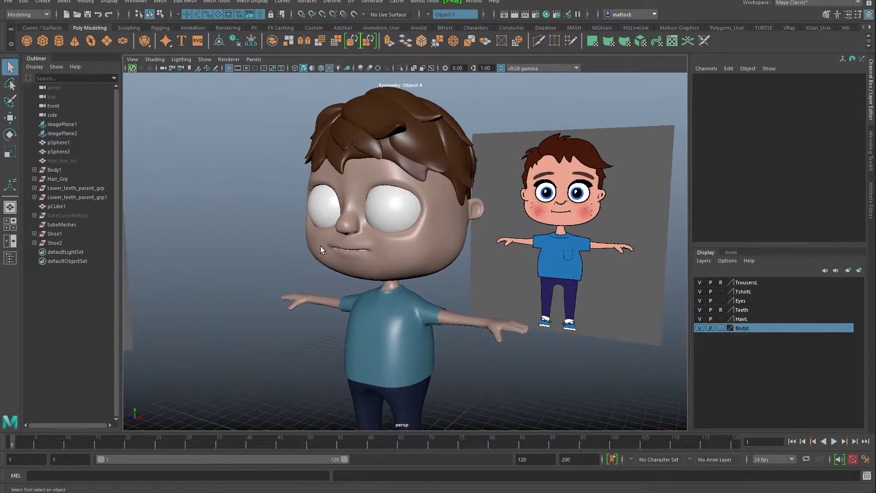
# Step: Hide the hair, teeth, eyes, T-shirt and trousers display layers to expose the body mesh
pyautogui.click(697, 318)
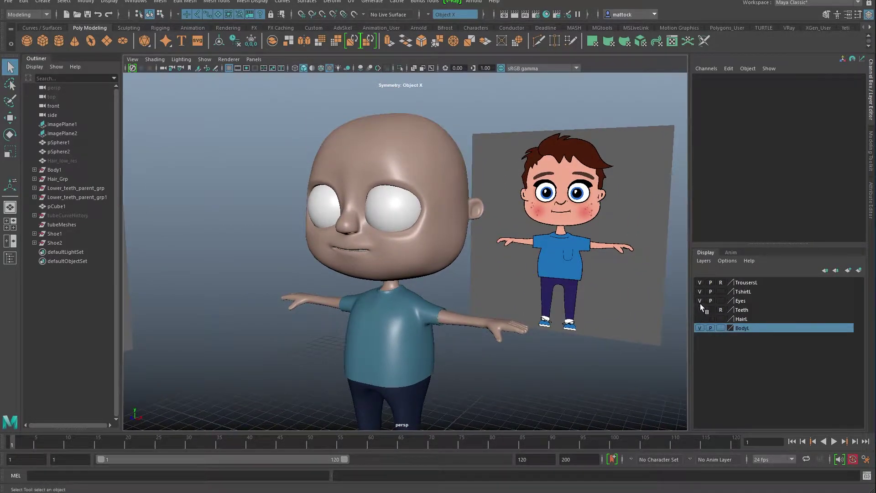
pyautogui.click(698, 301)
pyautogui.click(699, 291)
pyautogui.click(700, 282)
pyautogui.keyDown('alt'); pyautogui.moveTo(447, 289); pyautogui.dragTo(416, 336); pyautogui.keyUp('alt')
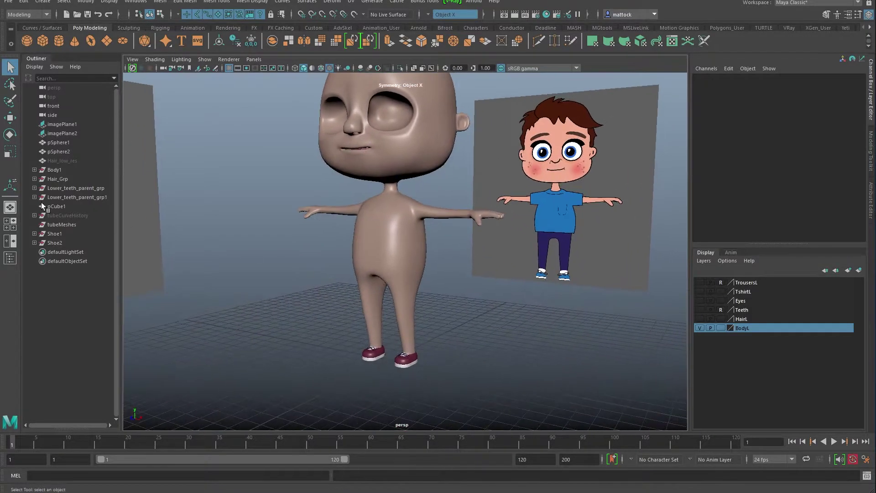
# Step: Create a display layer containing the Shoe1 and Shoe2 groups
pyautogui.click(54, 233)
pyautogui.keyDown('ctrl'); pyautogui.click(55, 242); pyautogui.keyUp('ctrl')
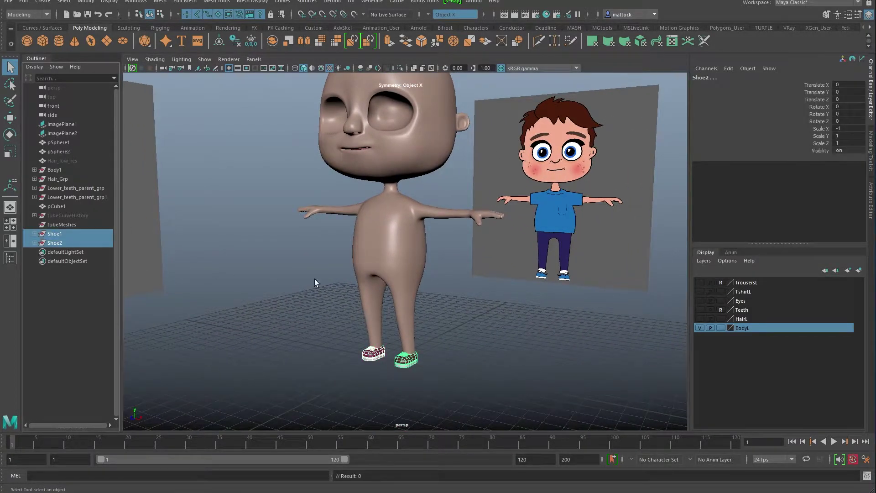
pyautogui.rightClick(704, 277)
pyautogui.click(732, 280)
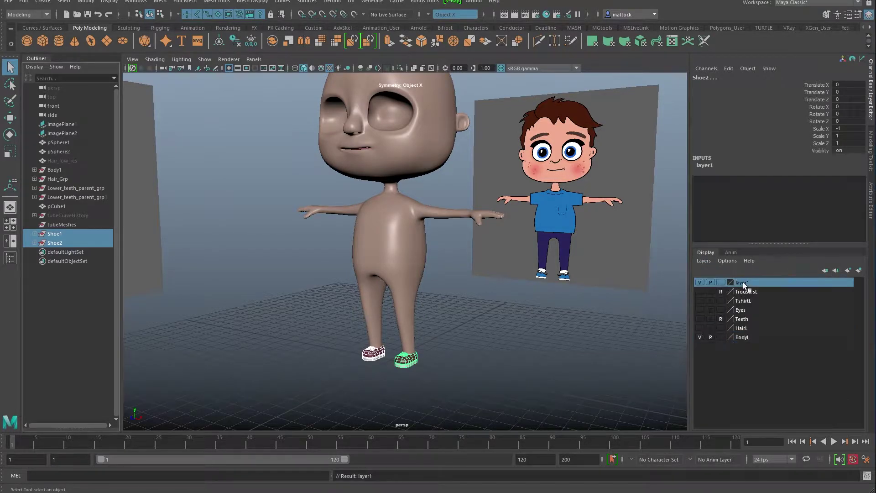
# Step: Rename the new shoe layer to ShoesL and hide it
pyautogui.doubleClick(743, 282)
pyautogui.doubleClick(352, 183)
pyautogui.write('ShoesL')
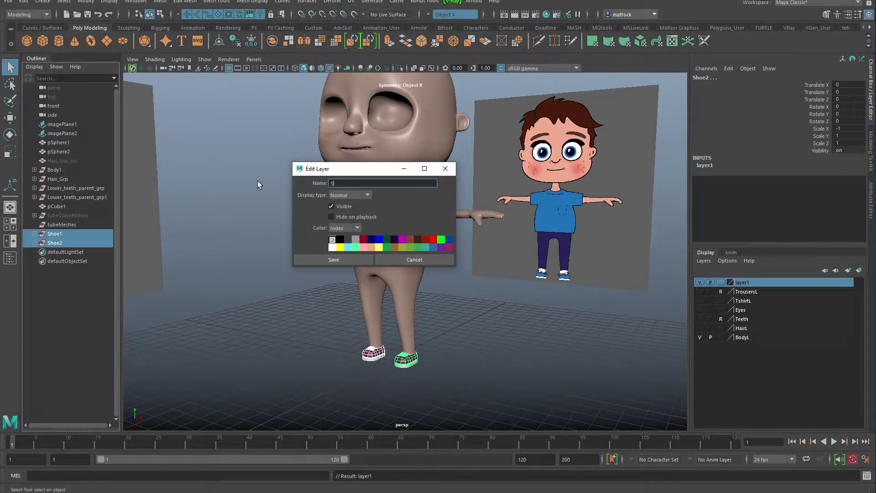
pyautogui.click(343, 259)
pyautogui.click(700, 282)
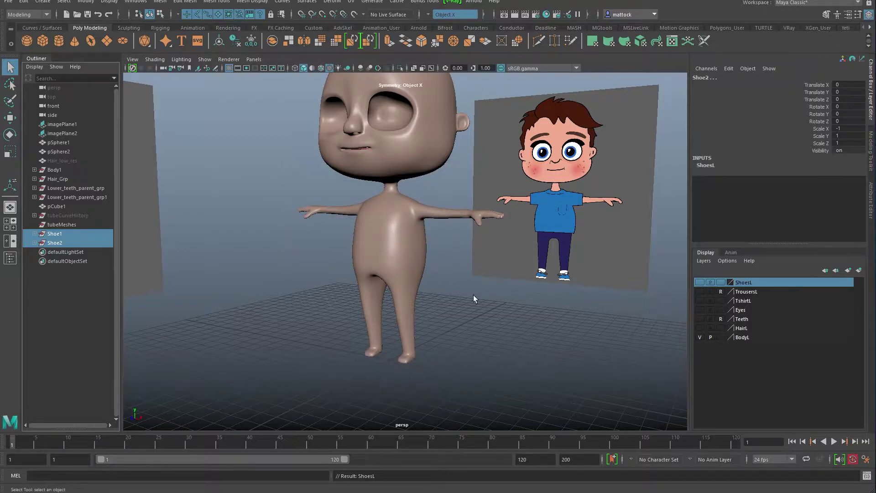
# Step: Inspect the body mesh's topology in unsmoothed display, restore the smooth preview and deselect the mesh
pyautogui.keyDown('alt'); pyautogui.moveTo(360, 205); pyautogui.dragTo(363, 251, button='middle'); pyautogui.keyUp('alt')
pyautogui.keyDown('alt'); pyautogui.moveTo(363, 250); pyautogui.dragTo(314, 250); pyautogui.keyUp('alt')
pyautogui.keyDown('alt'); pyautogui.moveTo(297, 251); pyautogui.dragTo(361, 240, button='right'); pyautogui.keyUp('alt')
pyautogui.keyDown('alt'); pyautogui.moveTo(362, 240); pyautogui.dragTo(384, 248); pyautogui.keyUp('alt')
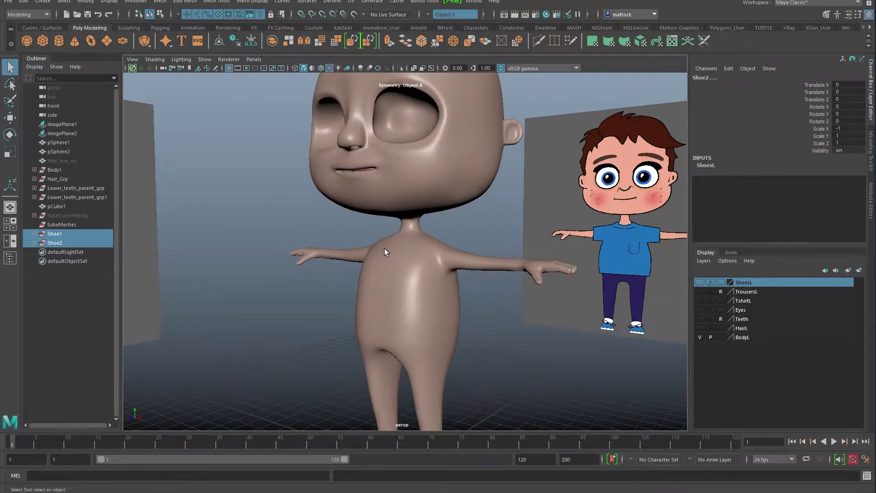
pyautogui.click(390, 249)
pyautogui.press('1')
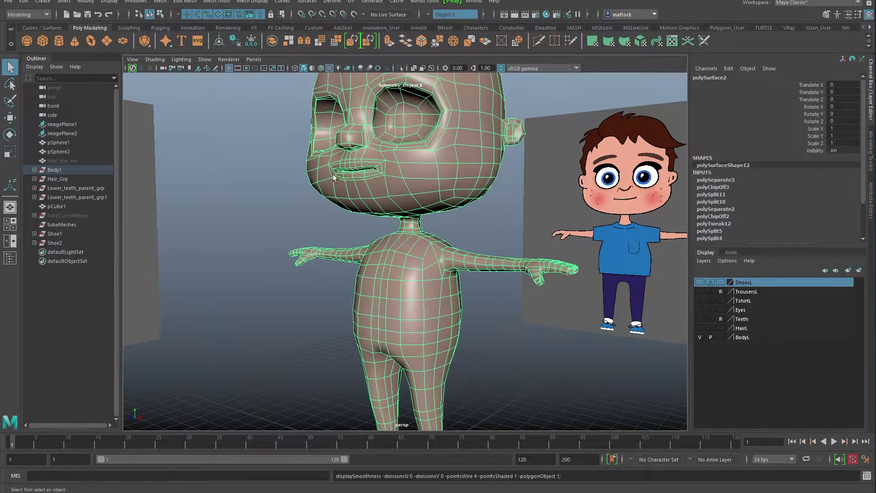
pyautogui.keyDown('alt'); pyautogui.moveTo(423, 215); pyautogui.dragTo(399, 217, button='right'); pyautogui.keyUp('alt')
pyautogui.moveTo(399, 218)
pyautogui.keyDown('alt'); pyautogui.mouseDown()
pyautogui.moveTo(443, 216)
pyautogui.moveTo(402, 214)
pyautogui.mouseUp(); pyautogui.keyUp('alt')
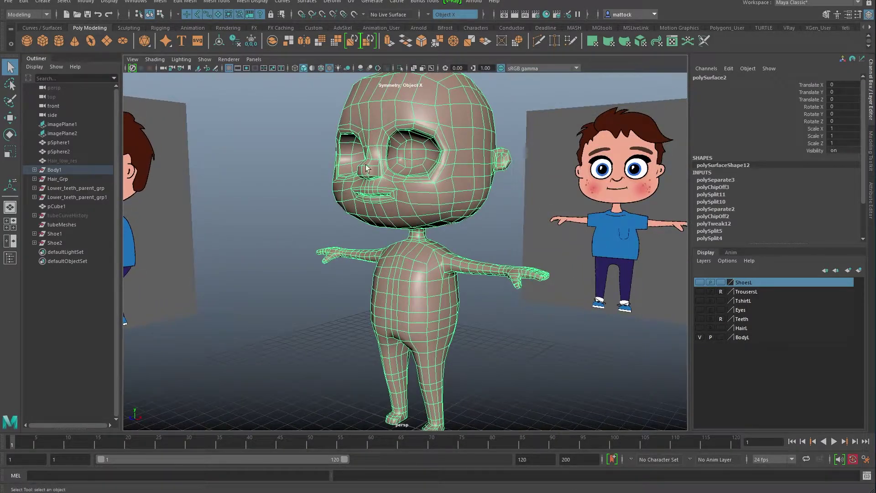
pyautogui.press('3')
pyautogui.click(306, 206)
pyautogui.keyDown('alt'); pyautogui.moveTo(415, 185); pyautogui.dragTo(355, 168, button='right'); pyautogui.keyUp('alt')
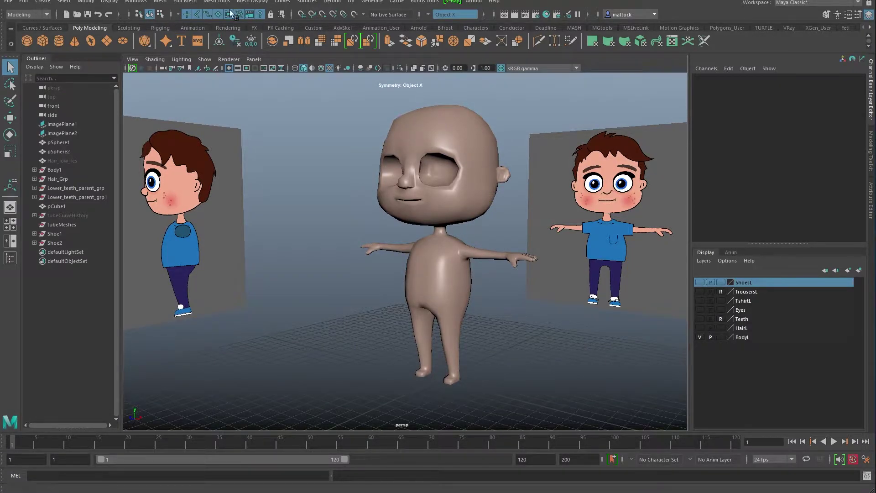
# Step: Open the UV Editor and dock it between the Outliner and the perspective view
pyautogui.click(350, 2)
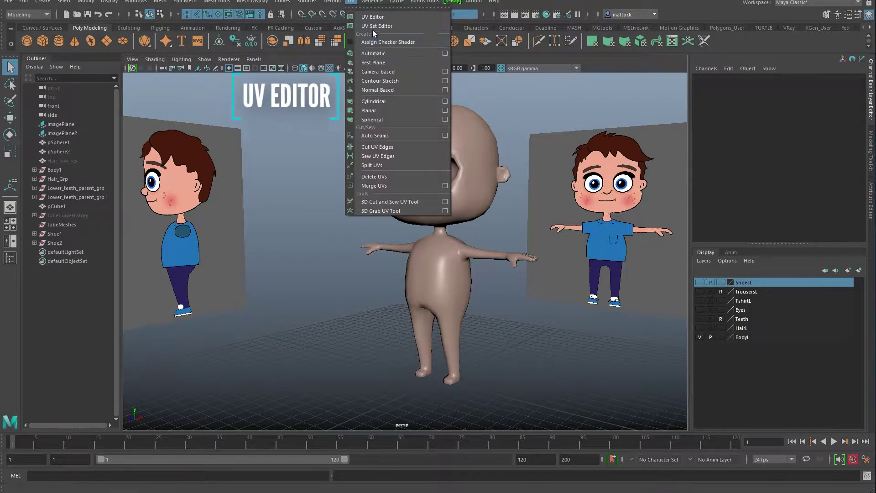
pyautogui.click(374, 17)
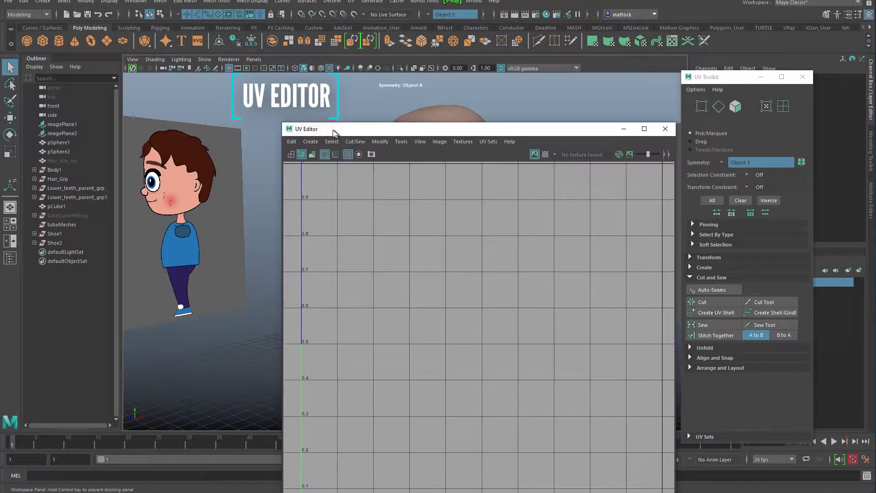
pyautogui.moveTo(547, 131); pyautogui.dragTo(541, 129)
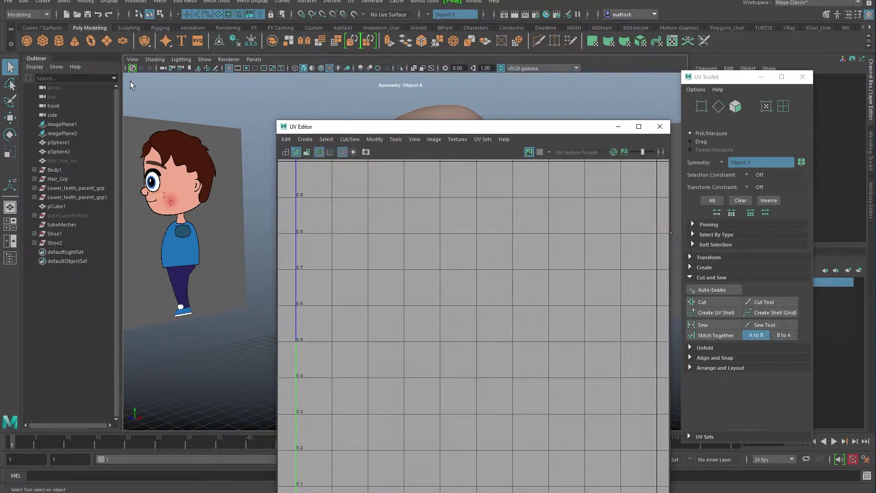
pyautogui.moveTo(321, 133); pyautogui.dragTo(119, 143)
pyautogui.moveTo(515, 187); pyautogui.dragTo(377, 194)
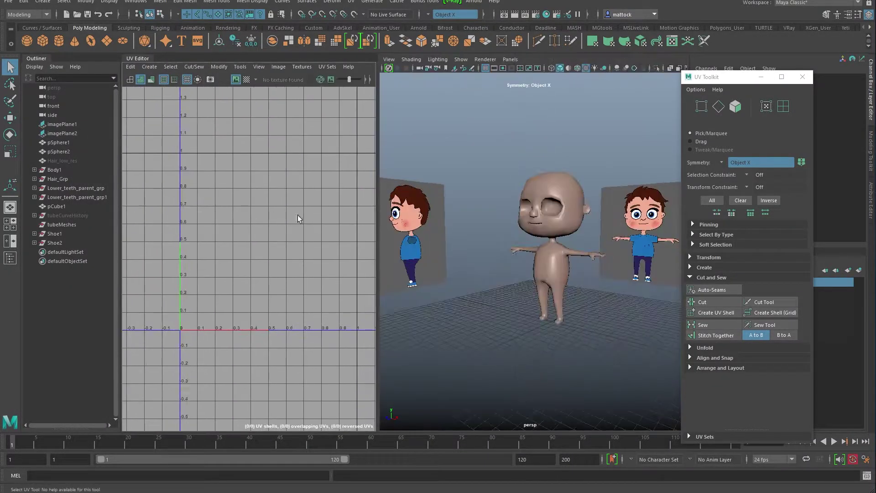
pyautogui.keyDown('alt'); pyautogui.moveTo(290, 221); pyautogui.dragTo(236, 244, button='middle'); pyautogui.keyUp('alt')
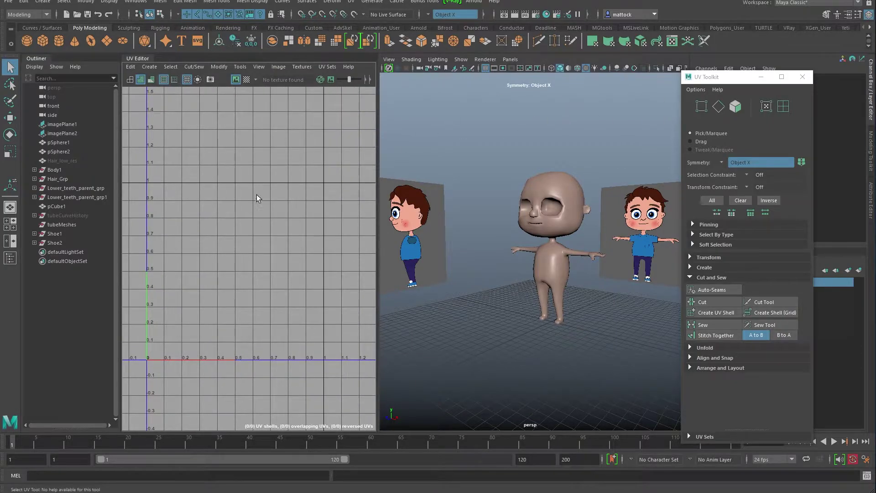
# Step: Move the floating UV Toolkit window clear of the perspective view
pyautogui.moveTo(712, 77)
pyautogui.mouseDown()
pyautogui.moveTo(770, 76)
pyautogui.moveTo(716, 76)
pyautogui.mouseUp()
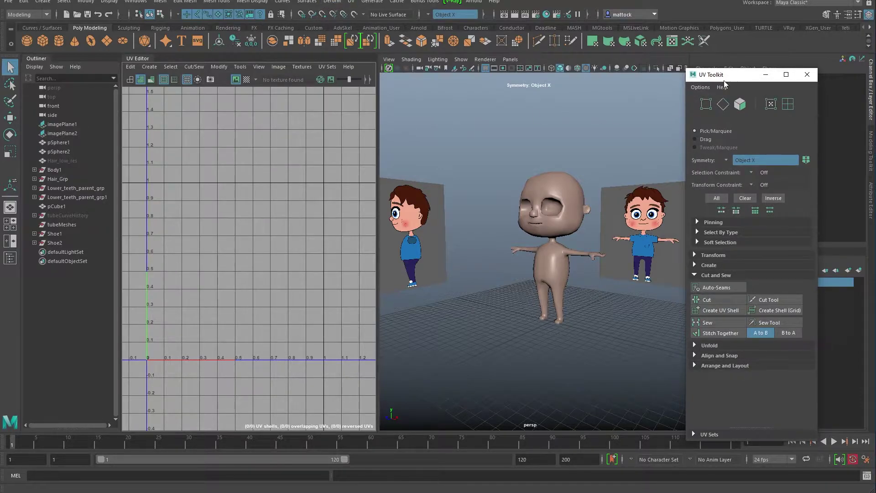
pyautogui.moveTo(730, 75); pyautogui.dragTo(749, 73)
pyautogui.scroll(5, 525, 210)
pyautogui.scroll(-4, 524, 210)
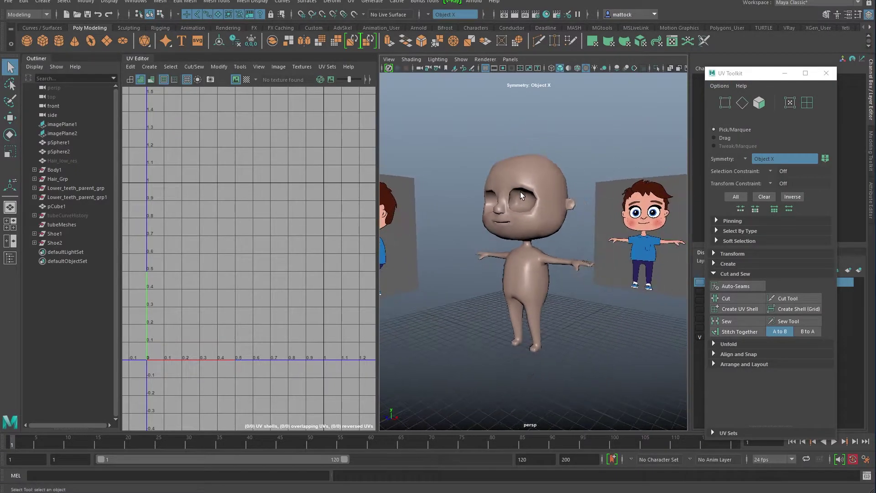
# Step: Select the body mesh and examine its existing UV layout and the shell boundaries on the model
pyautogui.click(529, 171)
pyautogui.moveTo(518, 218)
pyautogui.keyDown('alt'); pyautogui.mouseDown()
pyautogui.moveTo(561, 214)
pyautogui.moveTo(543, 201)
pyautogui.moveTo(533, 216)
pyautogui.mouseUp(); pyautogui.keyUp('alt')
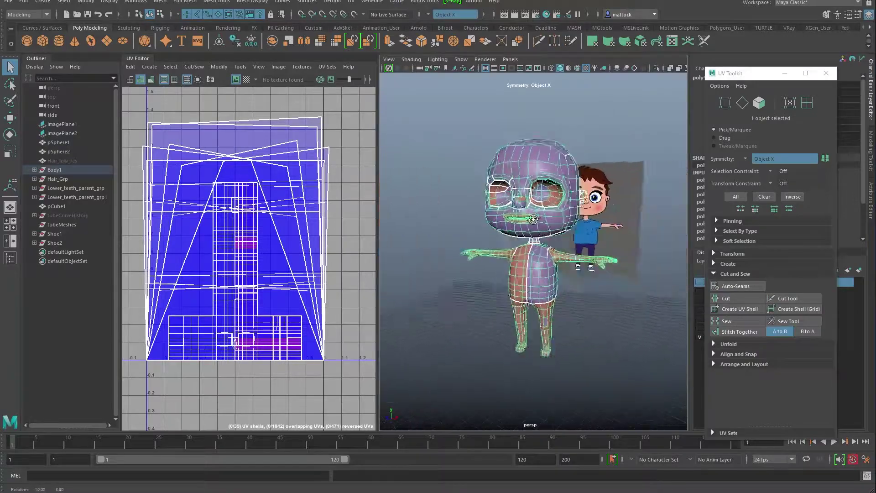
pyautogui.scroll(5, 529, 199)
pyautogui.scroll(-4, 529, 197)
pyautogui.scroll(2, 529, 196)
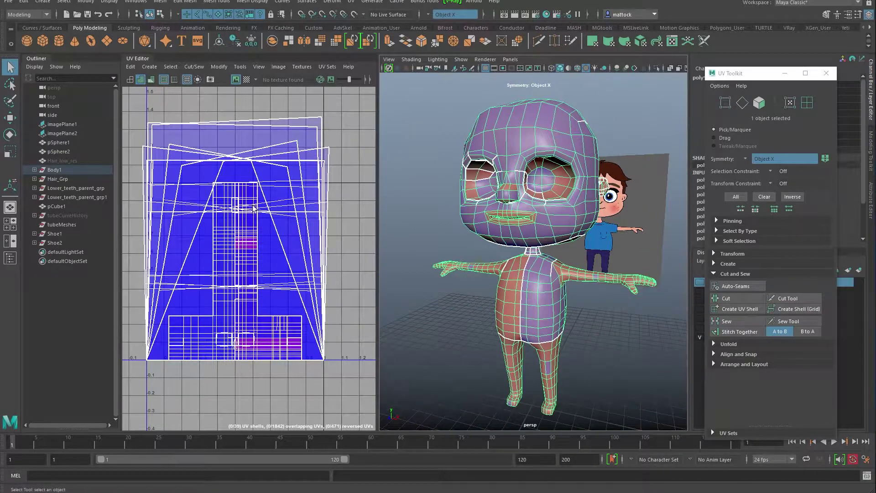
pyautogui.scroll(3, 228, 211)
pyautogui.scroll(-3, 266, 217)
pyautogui.keyDown('alt'); pyautogui.moveTo(241, 241); pyautogui.dragTo(247, 231, button='middle'); pyautogui.keyUp('alt')
pyautogui.keyDown('alt'); pyautogui.moveTo(514, 183); pyautogui.dragTo(507, 303); pyautogui.keyUp('alt')
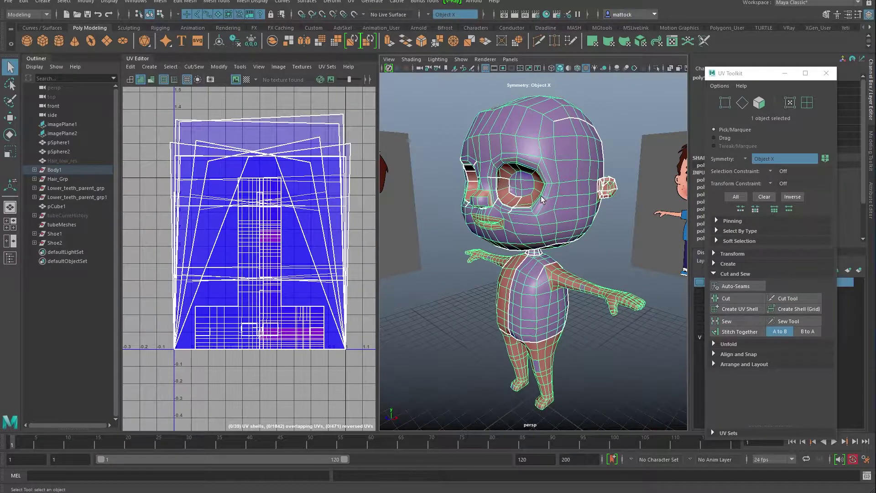
pyautogui.moveTo(538, 200)
pyautogui.keyDown('alt'); pyautogui.mouseDown()
pyautogui.moveTo(502, 209)
pyautogui.moveTo(523, 199)
pyautogui.mouseUp(); pyautogui.keyUp('alt')
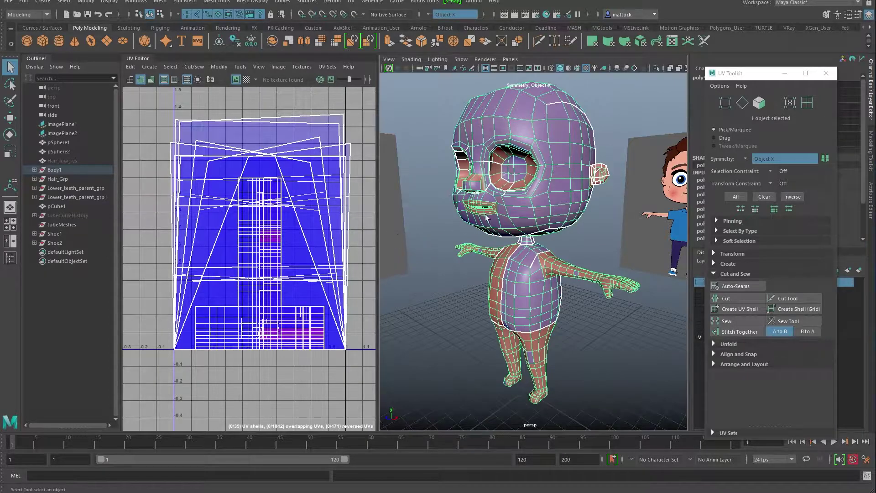
pyautogui.keyDown('alt'); pyautogui.moveTo(594, 216); pyautogui.dragTo(578, 250); pyautogui.keyUp('alt')
pyautogui.moveTo(523, 307)
pyautogui.keyDown('alt'); pyautogui.mouseDown()
pyautogui.moveTo(541, 307)
pyautogui.moveTo(529, 297)
pyautogui.mouseUp(); pyautogui.keyUp('alt')
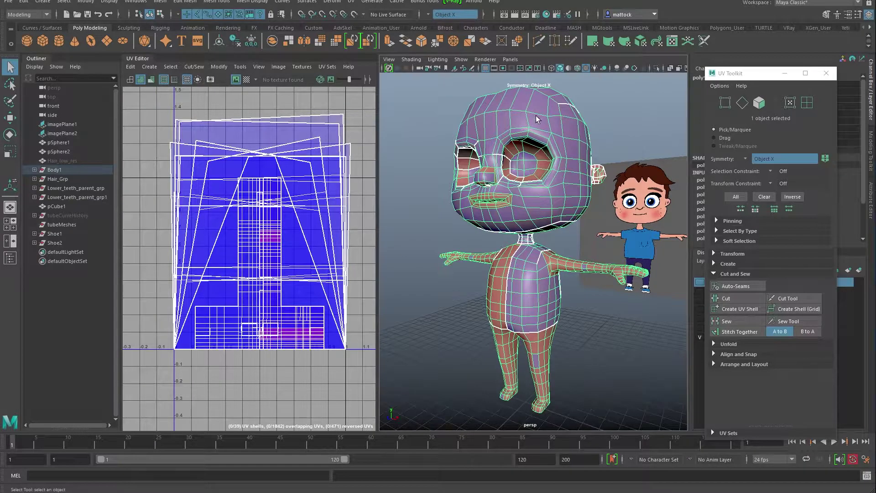
# Step: Apply a planar UV projection to the body mesh, fitted to the bounding box and projected from the Z axis
pyautogui.click(351, 1)
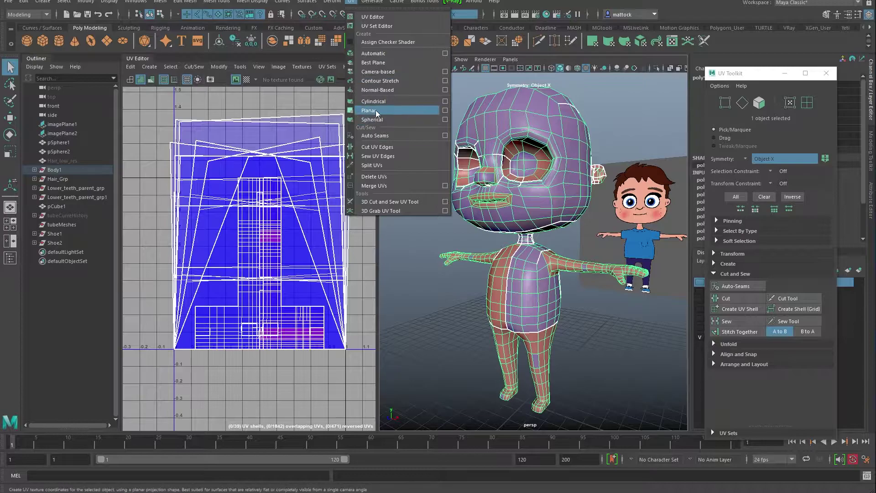
pyautogui.click(446, 114)
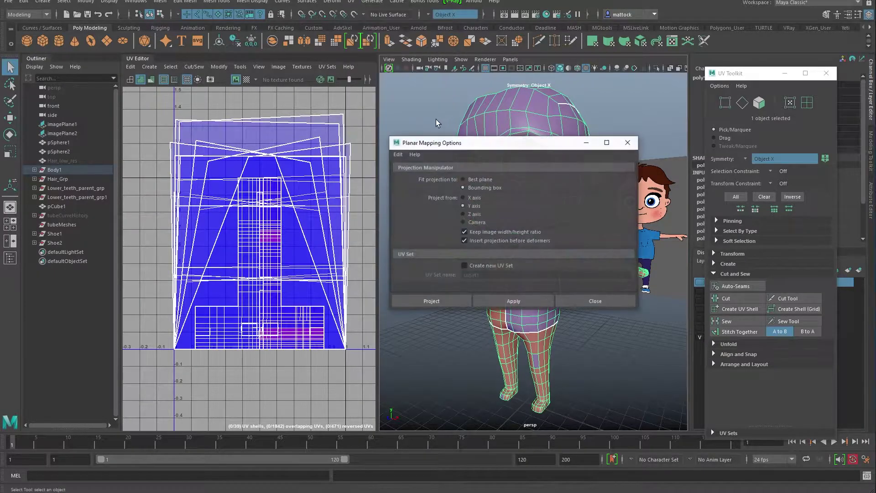
pyautogui.moveTo(546, 150); pyautogui.dragTo(345, 150)
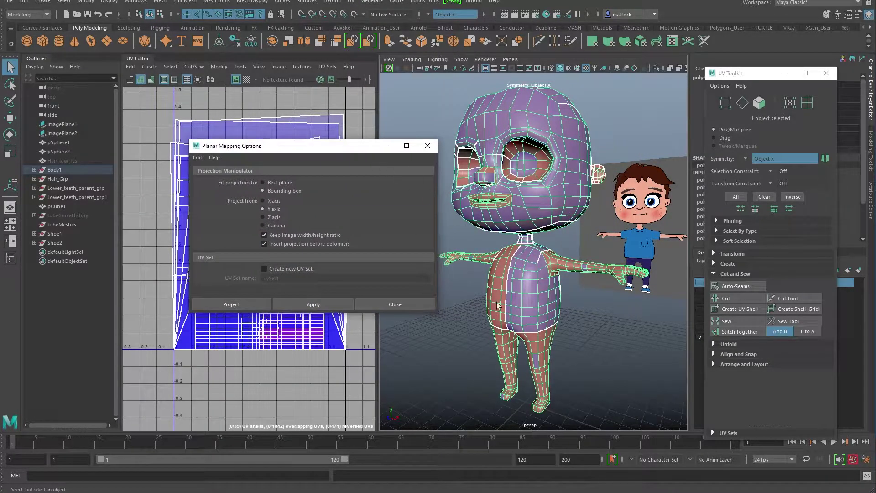
pyautogui.scroll(5, 488, 342)
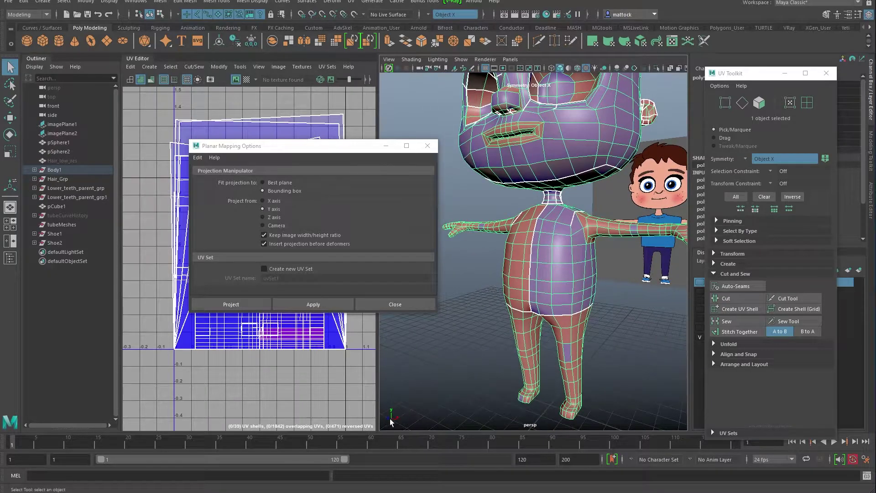
pyautogui.keyDown('alt'); pyautogui.moveTo(395, 418); pyautogui.dragTo(417, 414); pyautogui.keyUp('alt')
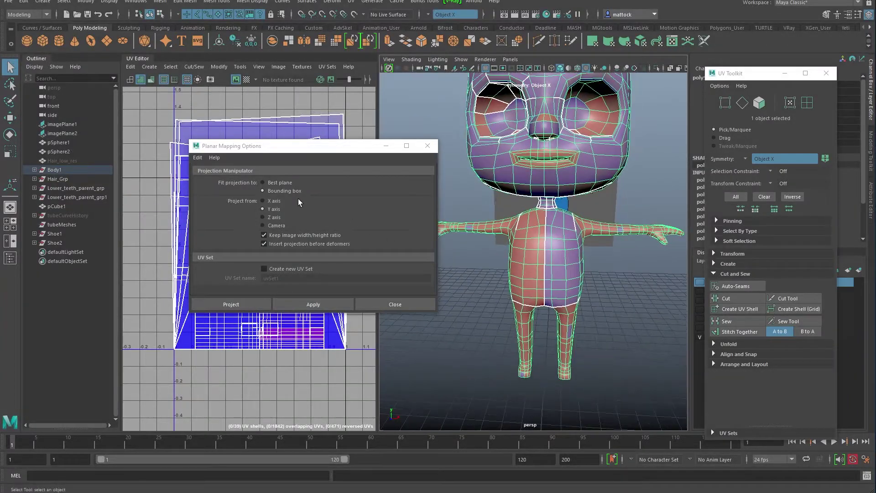
pyautogui.click(270, 217)
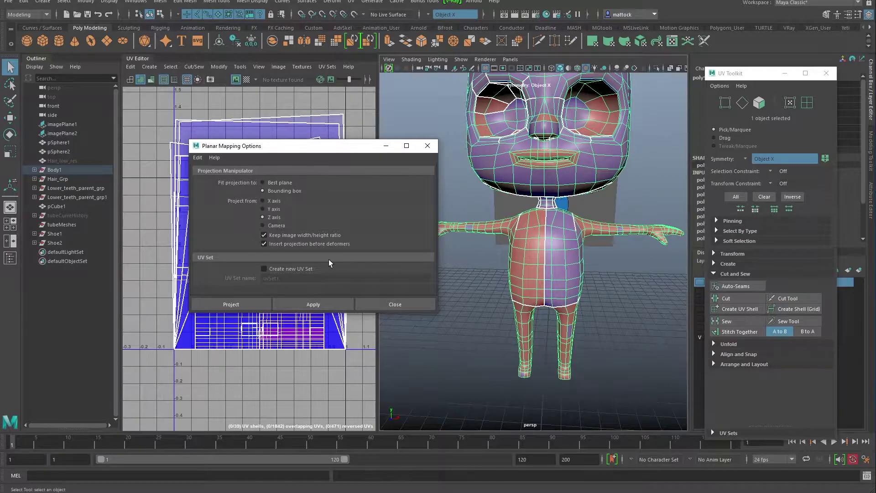
pyautogui.moveTo(325, 160); pyautogui.dragTo(549, 238)
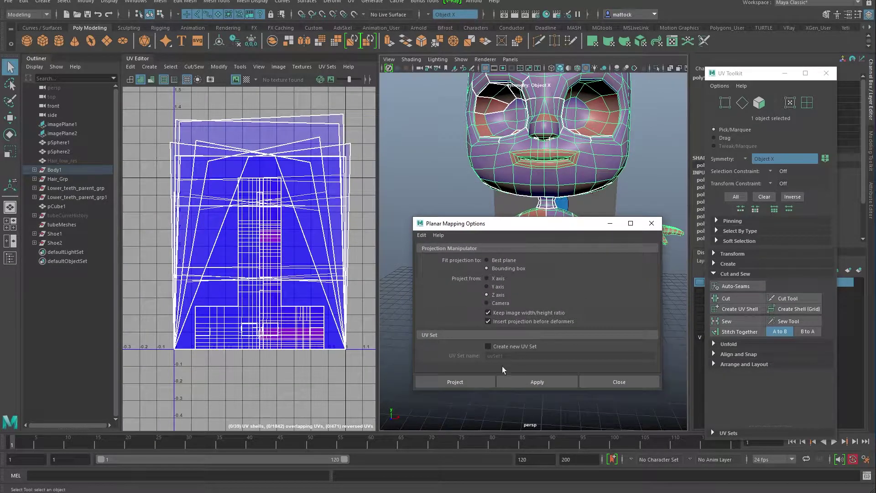
pyautogui.click(467, 382)
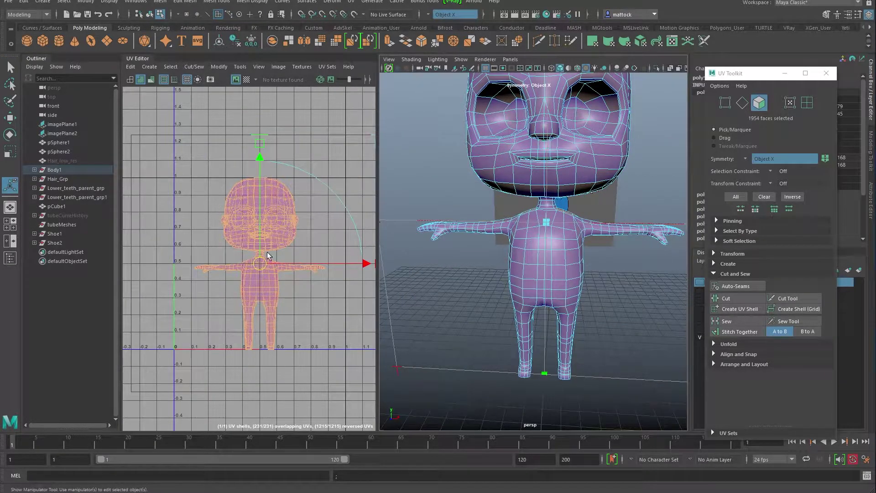
# Step: Select UVs on the sides and crown of the head in the projected layout and examine where they lie on the model
pyautogui.keyDown('alt'); pyautogui.moveTo(525, 237); pyautogui.dragTo(411, 238); pyautogui.keyUp('alt')
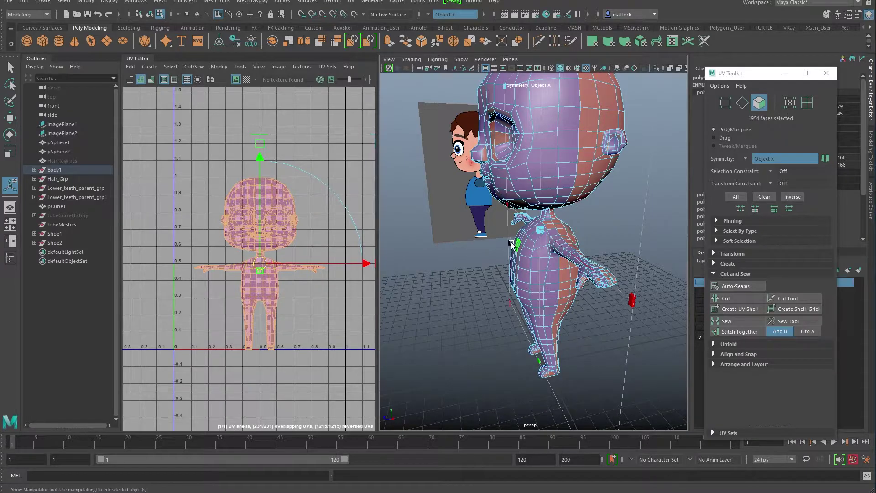
pyautogui.keyDown('alt'); pyautogui.moveTo(512, 243); pyautogui.dragTo(522, 238); pyautogui.keyUp('alt')
pyautogui.keyDown('alt'); pyautogui.moveTo(520, 129); pyautogui.dragTo(518, 179, button='middle'); pyautogui.keyUp('alt')
pyautogui.keyDown('alt'); pyautogui.moveTo(223, 199); pyautogui.dragTo(294, 214, button='right'); pyautogui.keyUp('alt')
pyautogui.keyDown('alt'); pyautogui.moveTo(296, 215); pyautogui.dragTo(251, 207, button='middle'); pyautogui.keyUp('alt')
pyautogui.rightClick(265, 206)
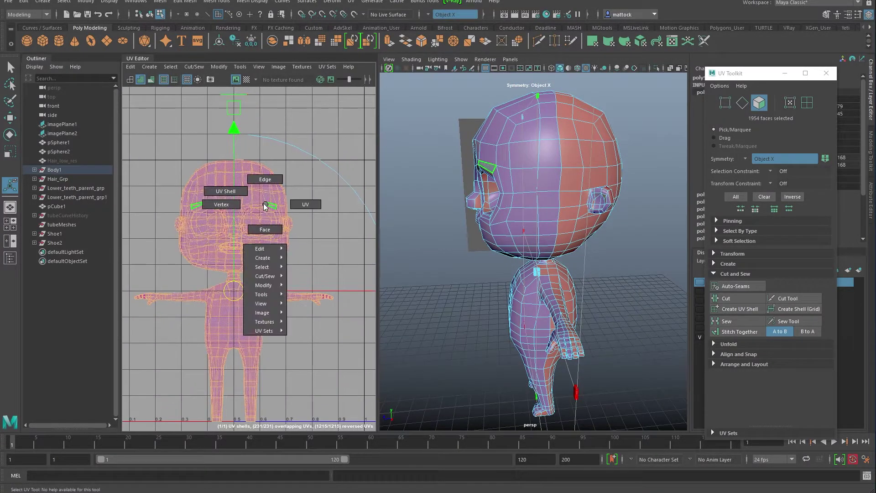
pyautogui.moveTo(265, 205); pyautogui.dragTo(288, 201, button='right')
pyautogui.moveTo(296, 199); pyautogui.dragTo(283, 209)
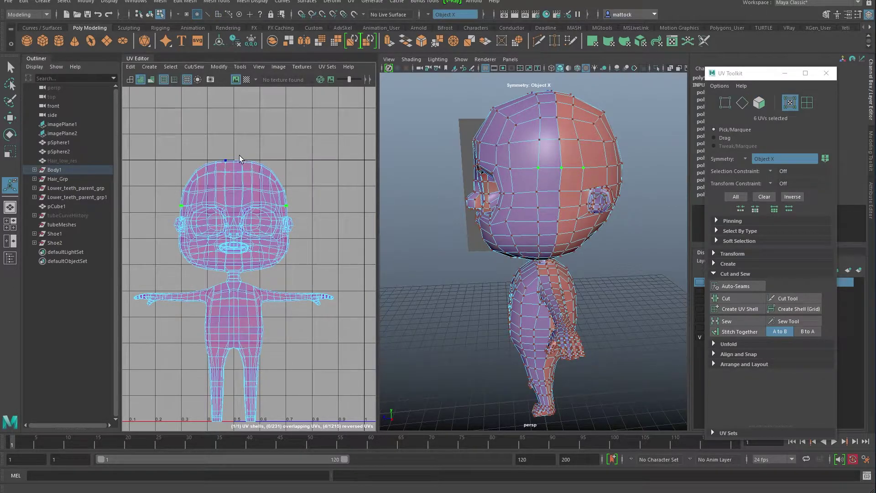
pyautogui.moveTo(266, 153); pyautogui.dragTo(193, 177)
pyautogui.keyDown('alt'); pyautogui.moveTo(524, 213); pyautogui.dragTo(565, 206); pyautogui.keyUp('alt')
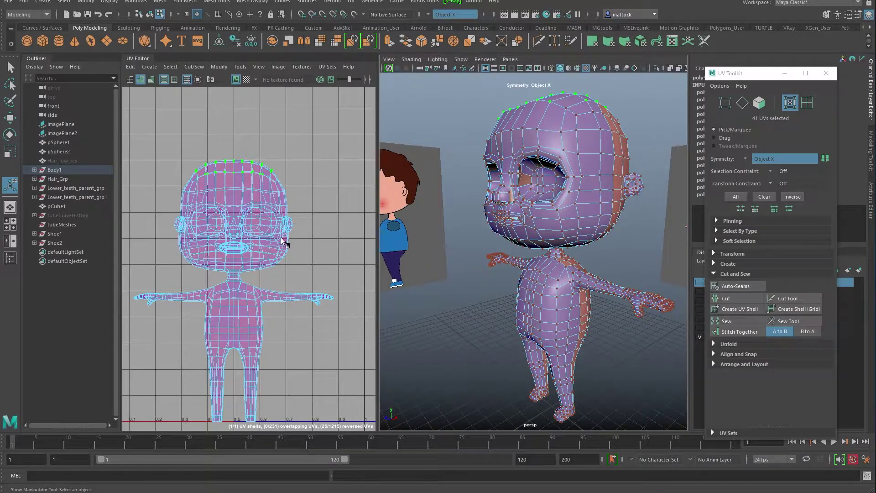
pyautogui.scroll(-1, 283, 260)
pyautogui.keyDown('alt'); pyautogui.moveTo(284, 261); pyautogui.dragTo(304, 249, button='middle'); pyautogui.keyUp('alt')
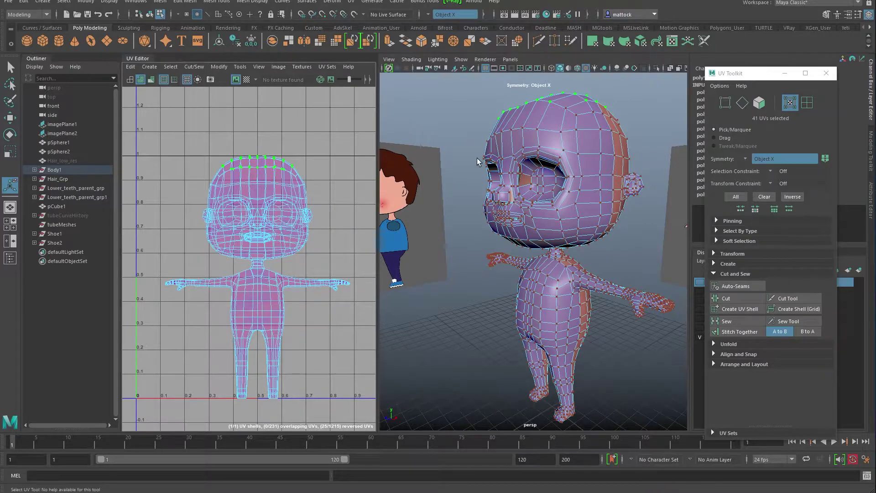
pyautogui.keyDown('alt'); pyautogui.moveTo(549, 171); pyautogui.dragTo(507, 161); pyautogui.keyUp('alt')
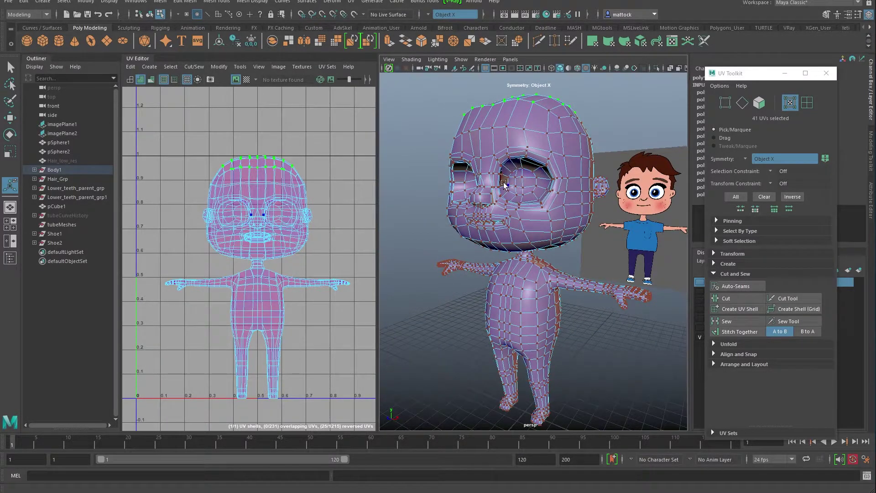
# Step: Switch to edge selection and select the edge loop around the base of the neck
pyautogui.keyDown('alt'); pyautogui.moveTo(509, 129); pyautogui.dragTo(491, 183); pyautogui.keyUp('alt')
pyautogui.keyDown('alt'); pyautogui.moveTo(492, 183); pyautogui.dragTo(492, 138, button='middle'); pyautogui.keyUp('alt')
pyautogui.keyDown('alt'); pyautogui.moveTo(491, 138); pyautogui.dragTo(519, 163, button='right'); pyautogui.keyUp('alt')
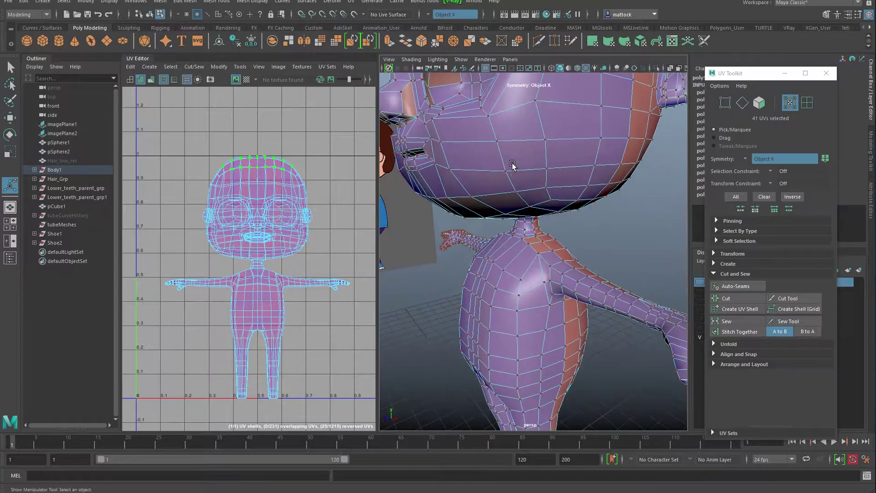
pyautogui.keyDown('alt'); pyautogui.moveTo(518, 163); pyautogui.dragTo(492, 192); pyautogui.keyUp('alt')
pyautogui.rightClick(520, 179)
pyautogui.moveTo(526, 179); pyautogui.dragTo(521, 156, button='right')
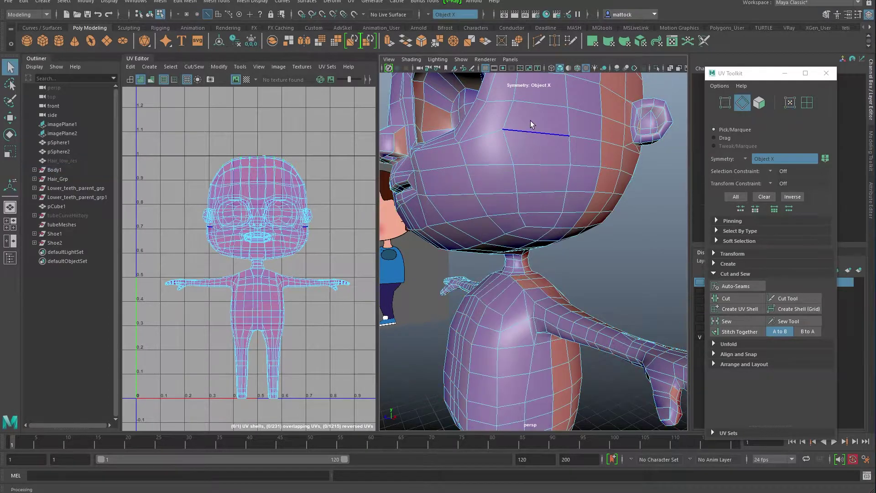
pyautogui.keyDown('alt'); pyautogui.moveTo(566, 215); pyautogui.dragTo(518, 211, button='right'); pyautogui.keyUp('alt')
pyautogui.keyDown('alt'); pyautogui.moveTo(502, 211); pyautogui.dragTo(519, 211); pyautogui.keyUp('alt')
pyautogui.keyDown('alt'); pyautogui.moveTo(461, 201); pyautogui.dragTo(517, 232, button='right'); pyautogui.keyUp('alt')
pyautogui.keyDown('alt'); pyautogui.moveTo(495, 213); pyautogui.dragTo(499, 246); pyautogui.keyUp('alt')
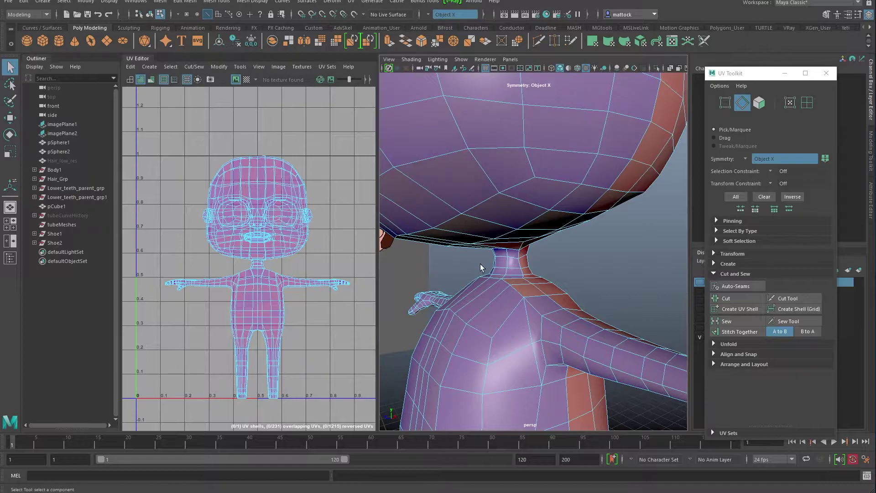
pyautogui.keyDown('alt'); pyautogui.moveTo(481, 265); pyautogui.dragTo(486, 280, button='right'); pyautogui.keyUp('alt')
pyautogui.keyDown('alt'); pyautogui.moveTo(487, 280); pyautogui.dragTo(518, 260); pyautogui.keyUp('alt')
pyautogui.doubleClick(518, 295)
pyautogui.keyDown('alt'); pyautogui.moveTo(518, 260); pyautogui.dragTo(527, 283, button='right'); pyautogui.keyUp('alt')
pyautogui.keyDown('alt'); pyautogui.moveTo(258, 266); pyautogui.dragTo(311, 269, button='right'); pyautogui.keyUp('alt')
pyautogui.keyDown('alt'); pyautogui.moveTo(237, 280); pyautogui.dragTo(295, 283, button='right'); pyautogui.keyUp('alt')
pyautogui.keyDown('alt'); pyautogui.moveTo(295, 283); pyautogui.dragTo(225, 299, button='middle'); pyautogui.keyUp('alt')
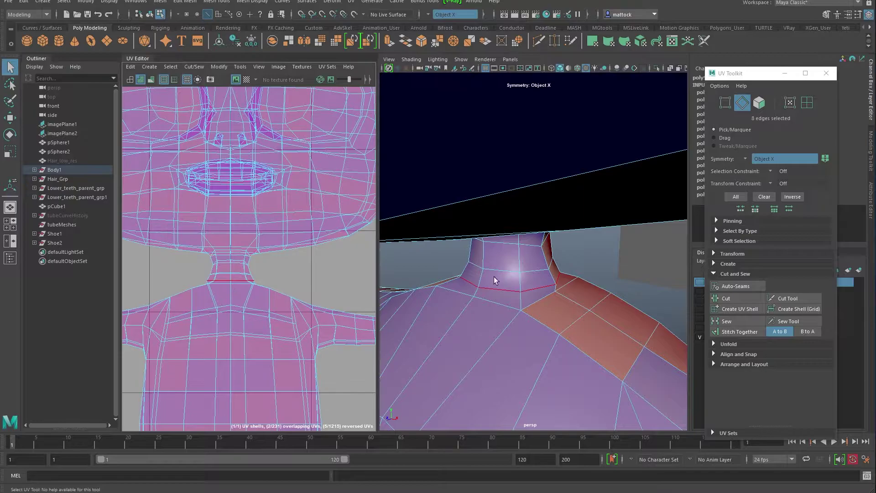
pyautogui.keyDown('alt'); pyautogui.moveTo(596, 287); pyautogui.dragTo(509, 269, button='right'); pyautogui.keyUp('alt')
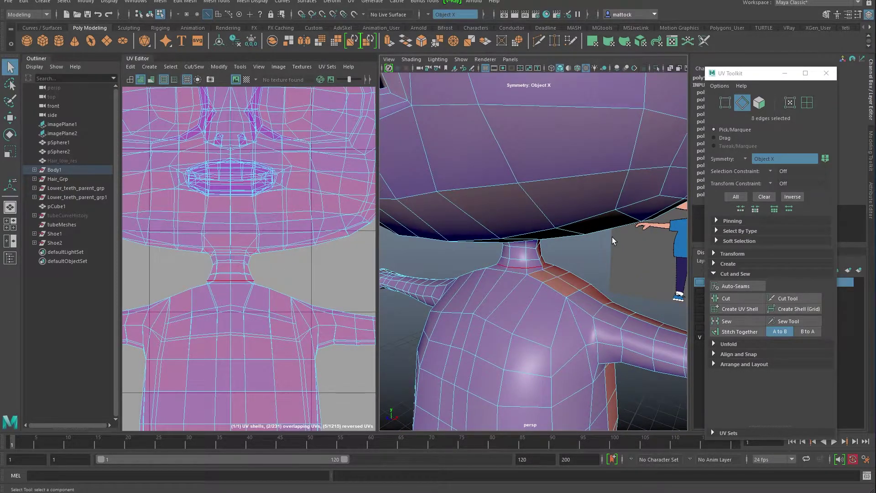
# Step: Cut the UVs along the selected neck edge loop and clear the selection
pyautogui.click(194, 66)
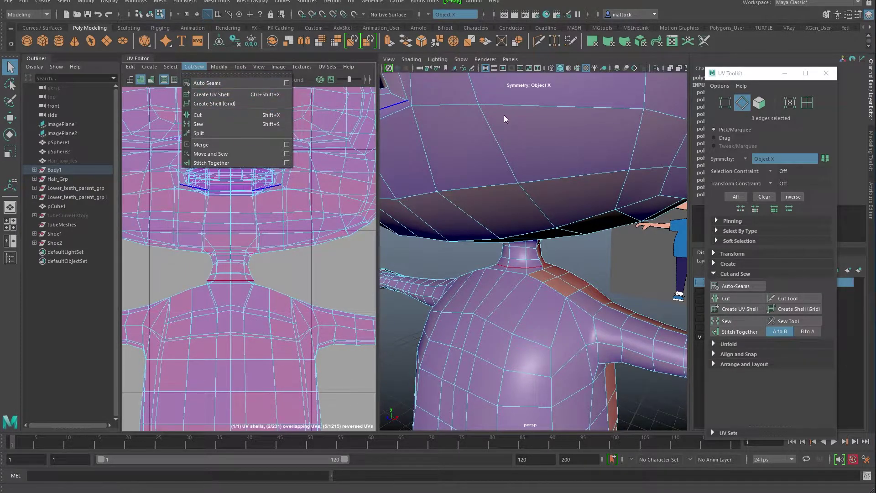
pyautogui.click(740, 75)
pyautogui.moveTo(740, 76); pyautogui.dragTo(731, 71)
pyautogui.click(714, 294)
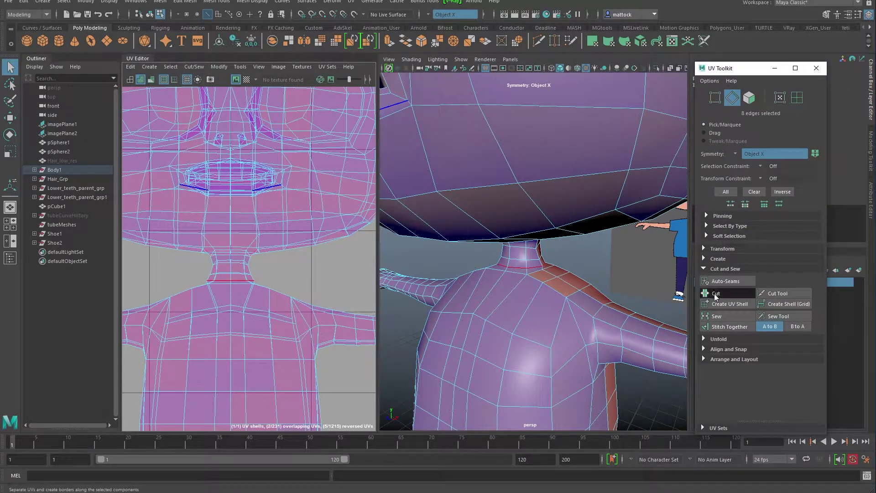
pyautogui.click(566, 256)
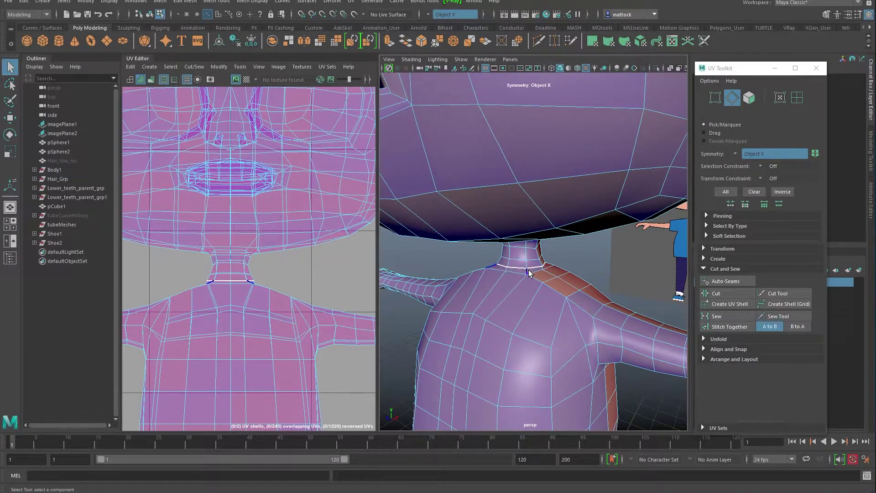
pyautogui.click(544, 268)
pyautogui.keyDown('alt'); pyautogui.moveTo(544, 268); pyautogui.dragTo(574, 281); pyautogui.keyUp('alt')
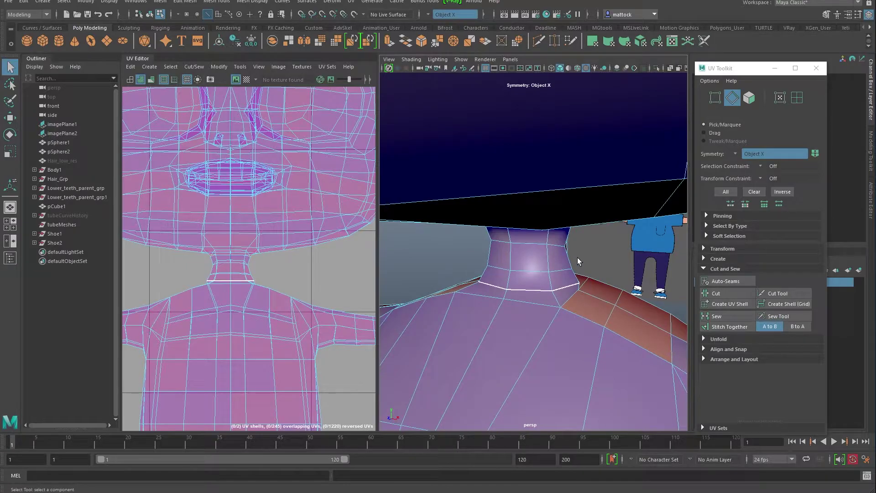
pyautogui.scroll(-3, 574, 234)
# Step: Select the whole UV shell of the head in the UV Editor
pyautogui.scroll(-8, 206, 243)
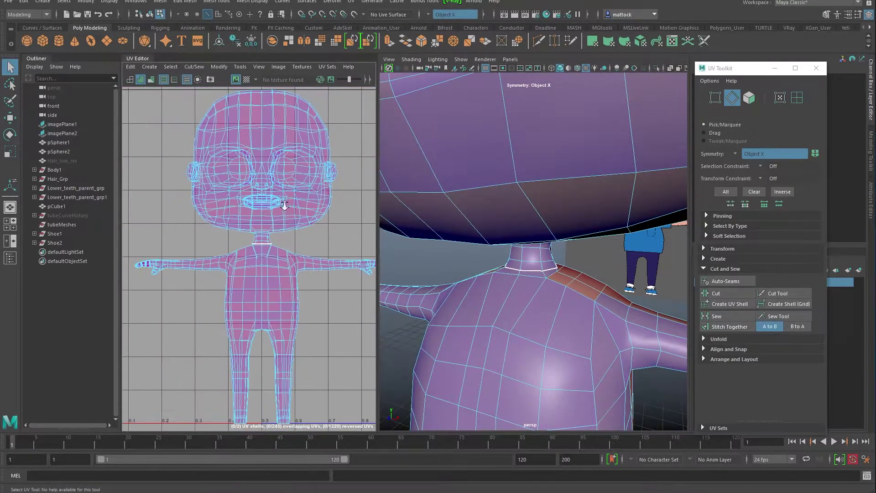
pyautogui.scroll(5, 207, 244)
pyautogui.scroll(3, 248, 188)
pyautogui.click(250, 182)
pyautogui.rightClick(274, 186)
pyautogui.moveTo(274, 186); pyautogui.dragTo(338, 160, button='right')
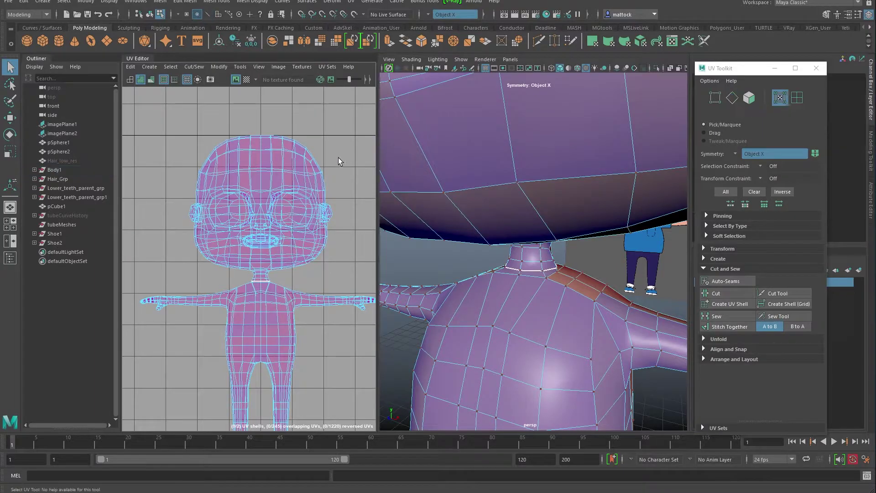
pyautogui.keyDown('shift'); pyautogui.rightClick(323, 182); pyautogui.keyUp('shift')
pyautogui.keyDown('shift'); pyautogui.moveTo(319, 179); pyautogui.dragTo(356, 192, button='right'); pyautogui.keyUp('shift')
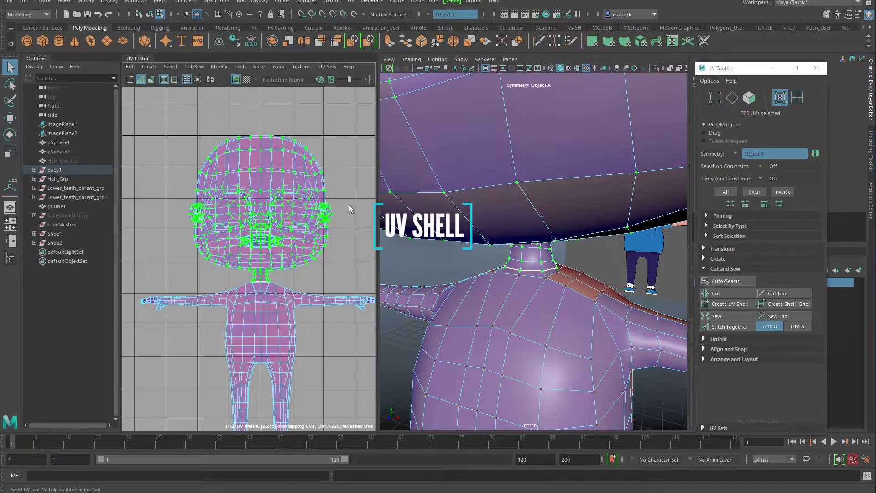
# Step: Move the head's UV shell up and away from the body shell, and undo the move
pyautogui.press('w')
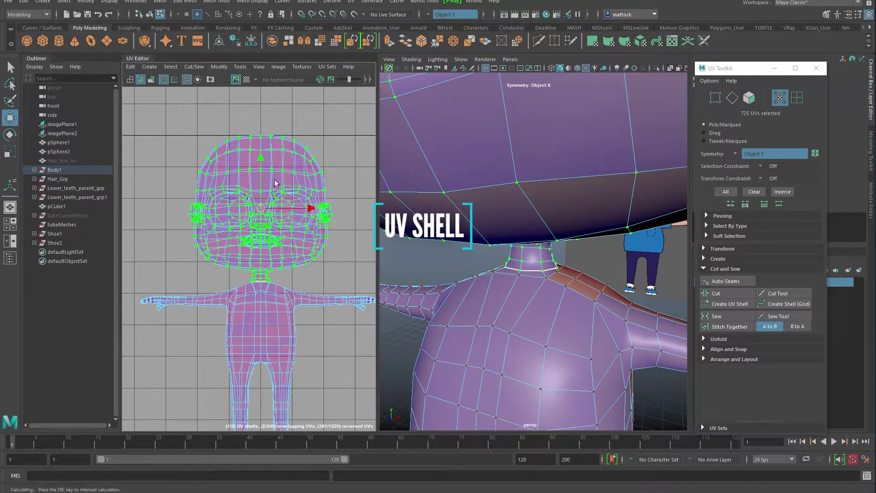
pyautogui.moveTo(261, 208); pyautogui.dragTo(223, 186)
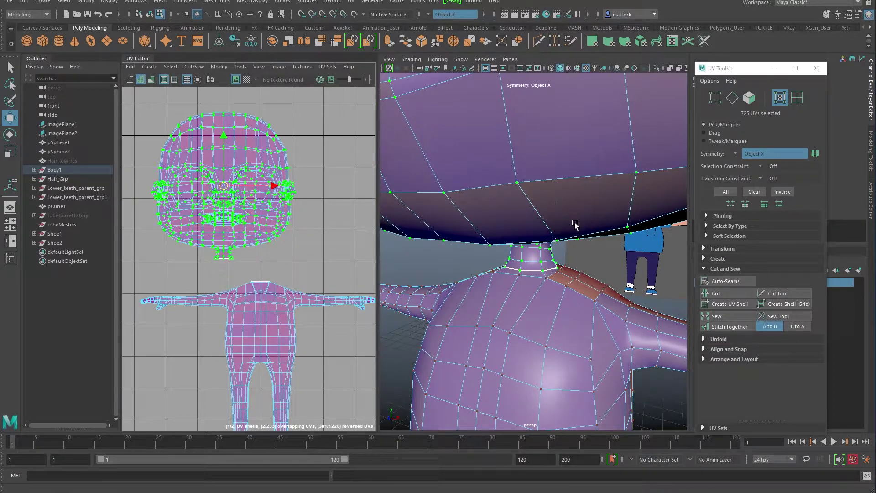
pyautogui.scroll(-5, 524, 177)
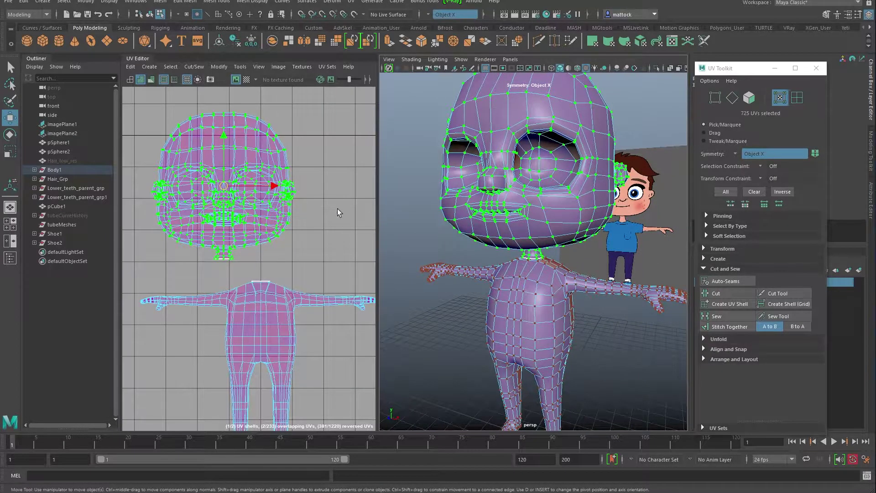
pyautogui.hotkey('ctrl', 'z')
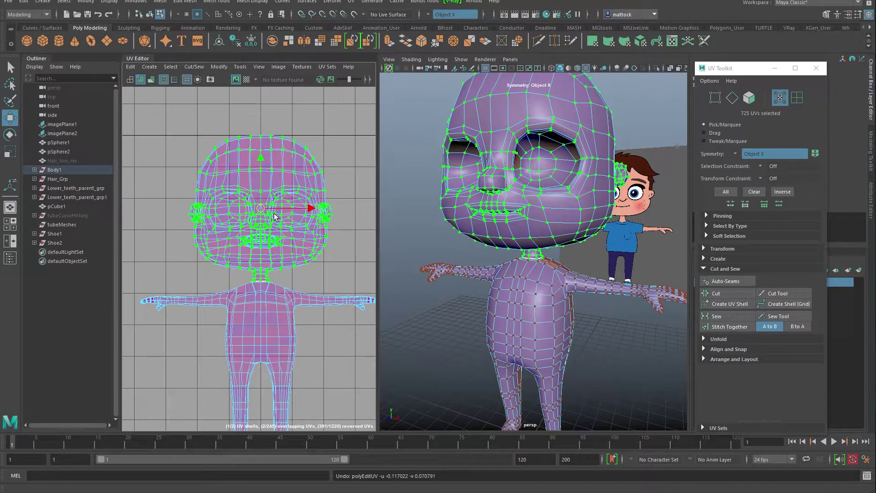
# Step: Deselect the UVs and select the centre edge loop running up the back of the head and over the crown
pyautogui.scroll(-4, 523, 215)
pyautogui.keyDown('alt'); pyautogui.moveTo(540, 200); pyautogui.dragTo(442, 231); pyautogui.keyUp('alt')
pyautogui.scroll(3, 495, 230)
pyautogui.keyDown('alt'); pyautogui.moveTo(495, 228); pyautogui.dragTo(526, 189); pyautogui.keyUp('alt')
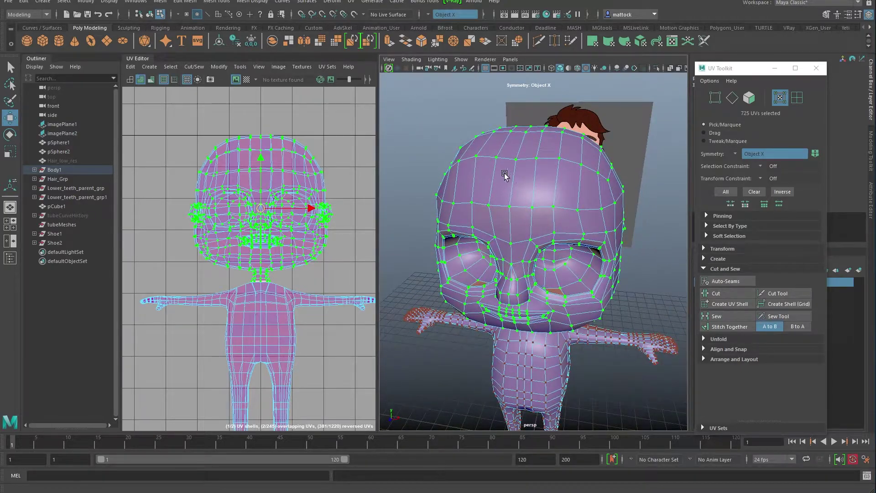
pyautogui.click(434, 141)
pyautogui.moveTo(512, 182); pyautogui.dragTo(513, 207, button='right')
pyautogui.click(504, 220)
pyautogui.keyDown('alt'); pyautogui.moveTo(500, 223); pyautogui.dragTo(417, 204); pyautogui.keyUp('alt')
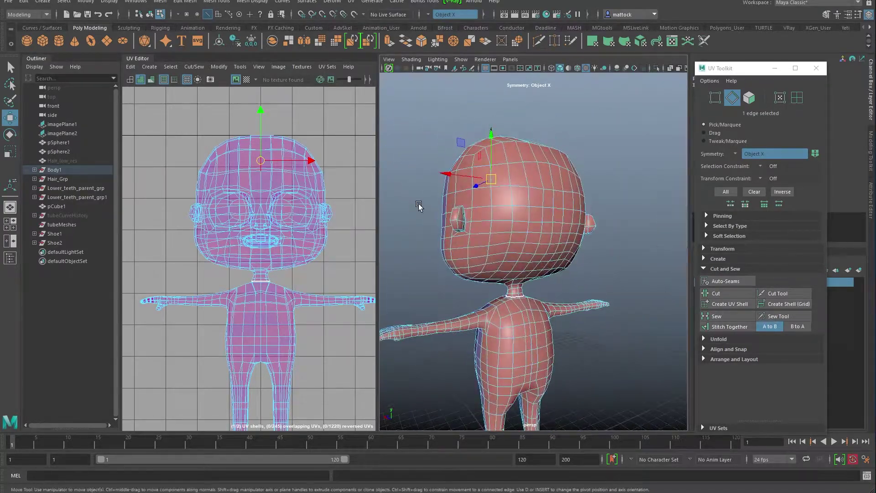
pyautogui.keyDown('alt'); pyautogui.moveTo(511, 229); pyautogui.dragTo(512, 176, button='middle'); pyautogui.keyUp('alt')
pyautogui.scroll(5, 506, 228)
pyautogui.doubleClick(523, 239)
pyautogui.keyDown('alt'); pyautogui.moveTo(601, 221); pyautogui.dragTo(494, 248, button='right'); pyautogui.keyUp('alt')
pyautogui.keyDown('alt'); pyautogui.moveTo(494, 248); pyautogui.dragTo(527, 167); pyautogui.keyUp('alt')
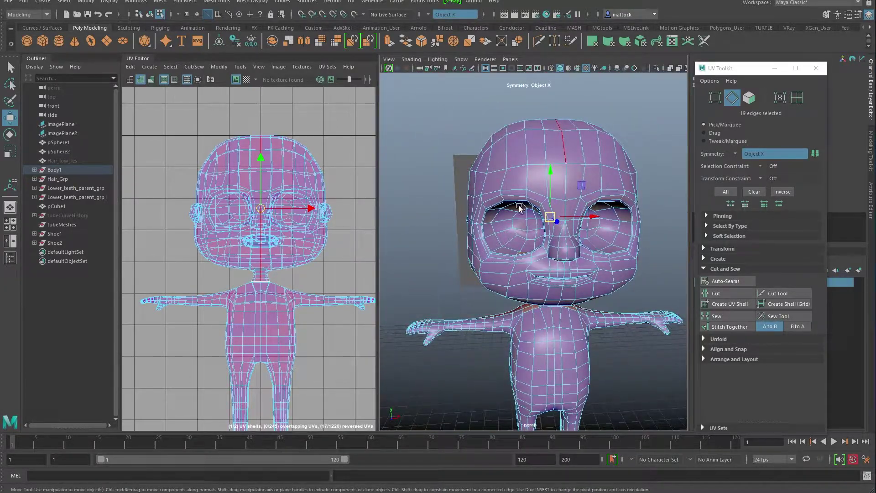
# Step: Cut the UVs along the head's centre edge loop and deselect the edges
pyautogui.keyDown('alt'); pyautogui.moveTo(610, 227); pyautogui.dragTo(498, 230); pyautogui.keyUp('alt')
pyautogui.click(722, 294)
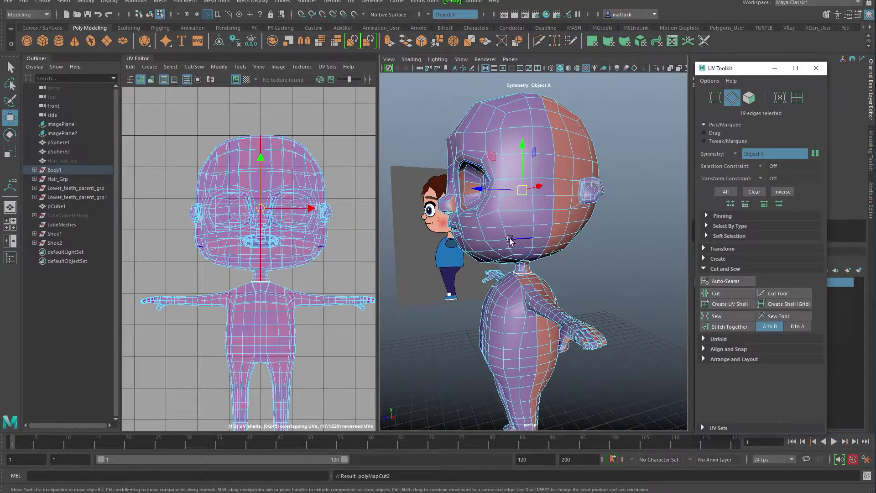
pyautogui.click(593, 253)
pyautogui.moveTo(566, 254)
pyautogui.keyDown('alt'); pyautogui.mouseDown()
pyautogui.moveTo(444, 276)
pyautogui.moveTo(570, 273)
pyautogui.moveTo(615, 259)
pyautogui.moveTo(588, 245)
pyautogui.moveTo(572, 255)
pyautogui.mouseUp(); pyautogui.keyUp('alt')
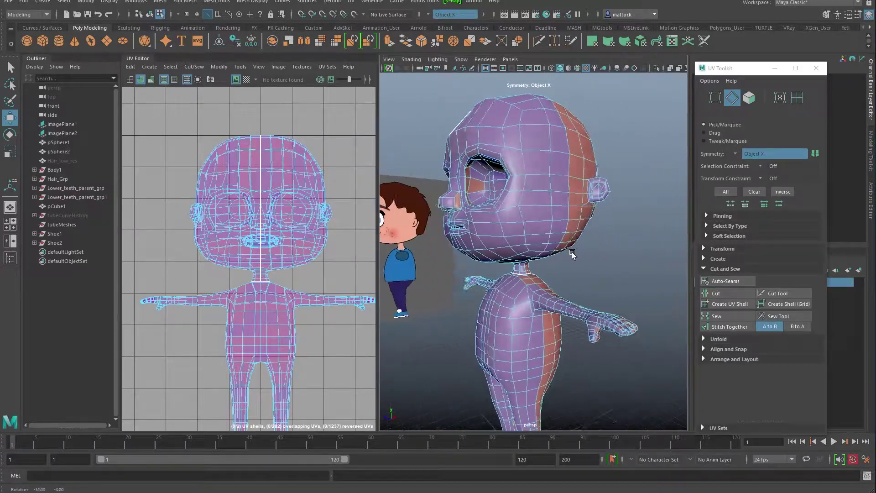
# Step: Check the cut seams on the neck and crown, and select the head's UVs in the UV Editor
pyautogui.scroll(4, 513, 261)
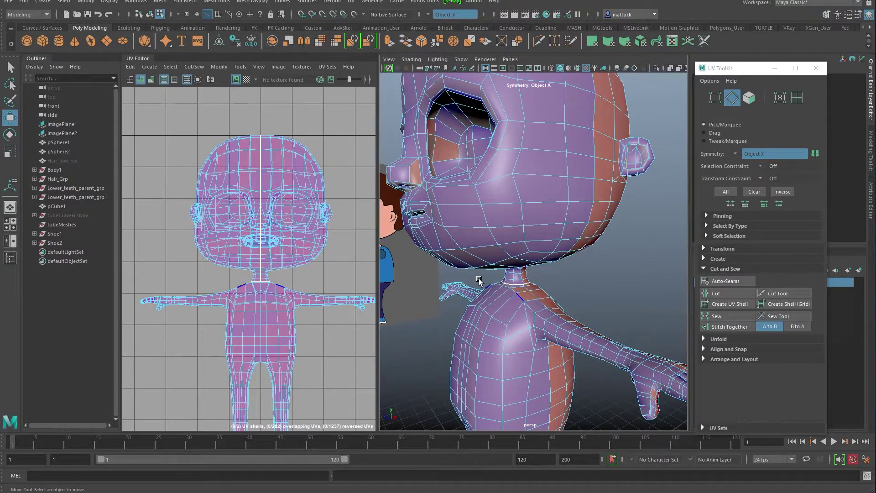
pyautogui.keyDown('alt'); pyautogui.moveTo(596, 239); pyautogui.dragTo(471, 252); pyautogui.keyUp('alt')
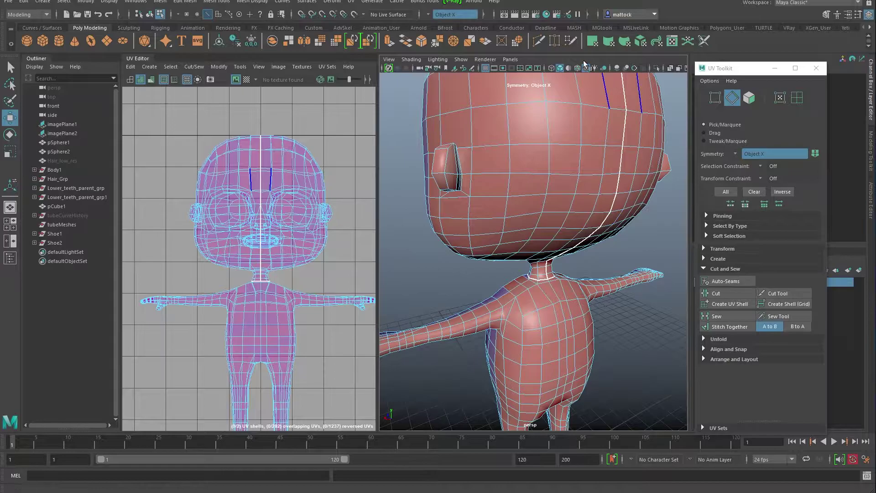
pyautogui.scroll(-4, 494, 137)
pyautogui.keyDown('alt'); pyautogui.moveTo(495, 138); pyautogui.dragTo(587, 211); pyautogui.keyUp('alt')
pyautogui.keyDown('alt'); pyautogui.moveTo(468, 271); pyautogui.dragTo(403, 205); pyautogui.keyUp('alt')
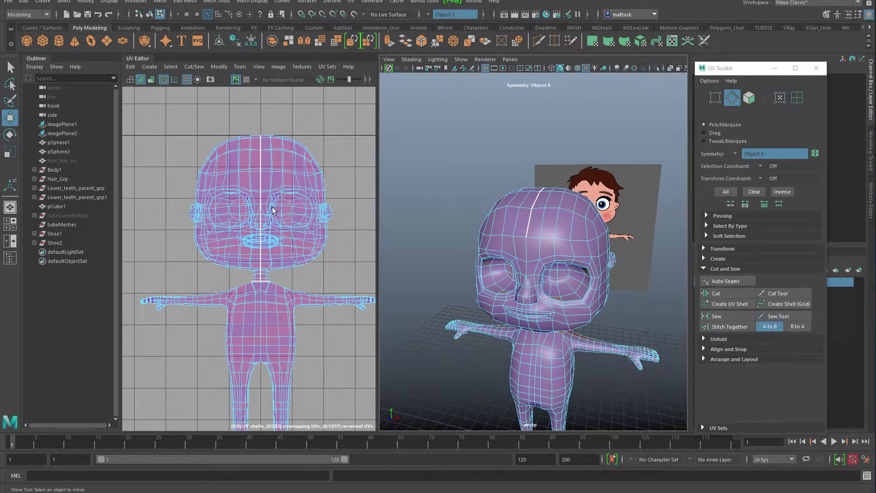
pyautogui.moveTo(274, 204); pyautogui.dragTo(315, 205, button='right')
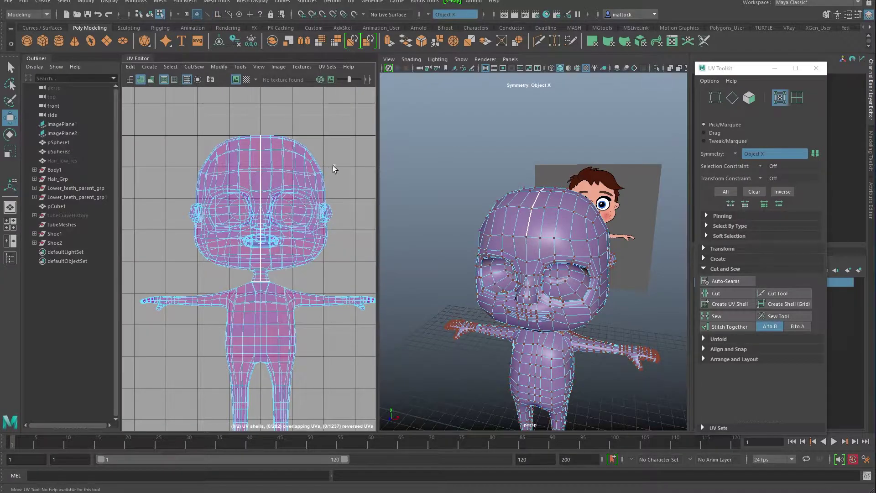
pyautogui.moveTo(334, 168); pyautogui.dragTo(307, 180)
pyautogui.moveTo(160, 119); pyautogui.dragTo(350, 283)
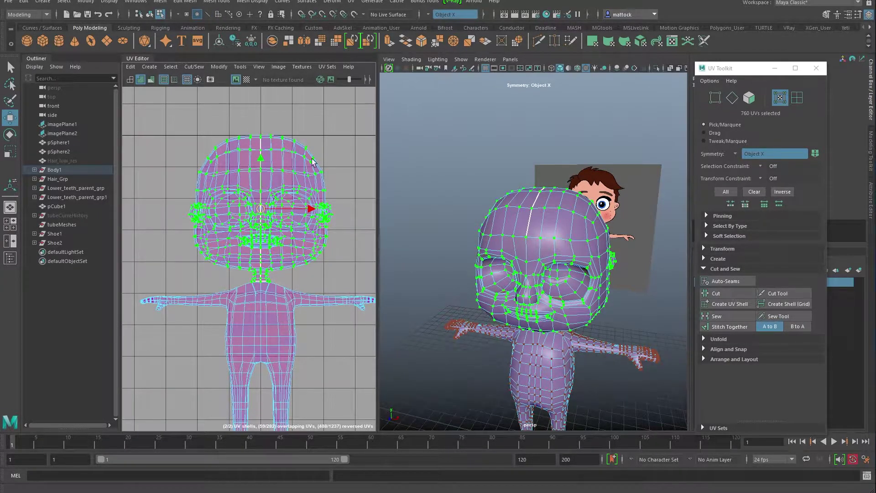
# Step: Turn symmetry off, select some UVs on one side of the head and expand the selection to the whole UV shell
pyautogui.doubleClick(305, 158)
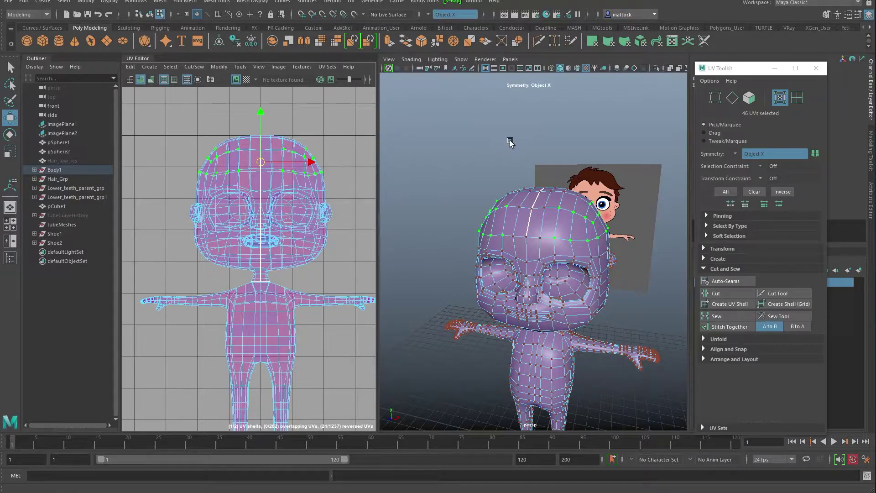
pyautogui.press('w')
pyautogui.moveTo(477, 151); pyautogui.dragTo(484, 110)
pyautogui.moveTo(332, 140); pyautogui.dragTo(283, 193)
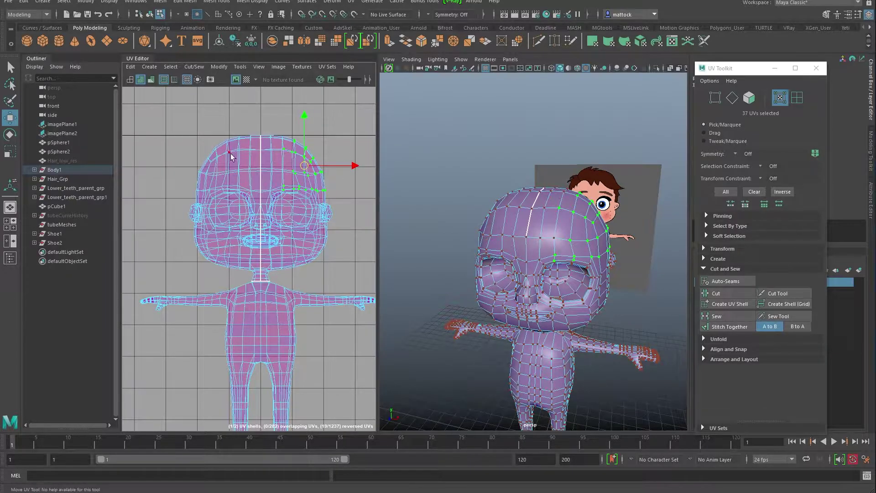
pyautogui.keyDown('ctrl'); pyautogui.rightClick(297, 171); pyautogui.keyUp('ctrl')
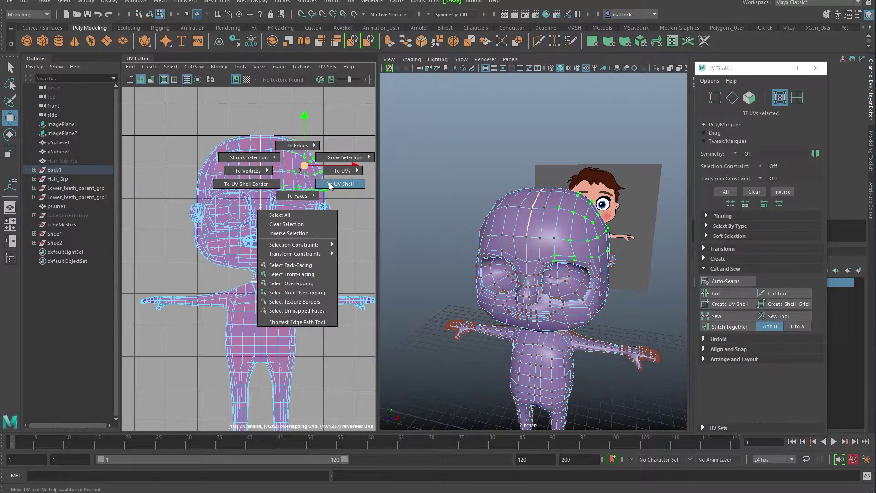
pyautogui.click(329, 184)
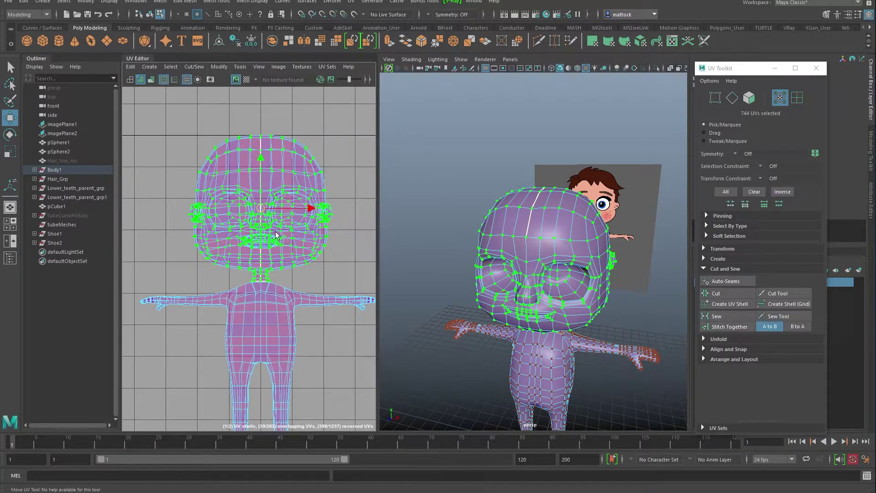
# Step: Move the head's UV shell up clear of the body shell and widen the UV Editor pane
pyautogui.moveTo(261, 160); pyautogui.dragTo(261, 145)
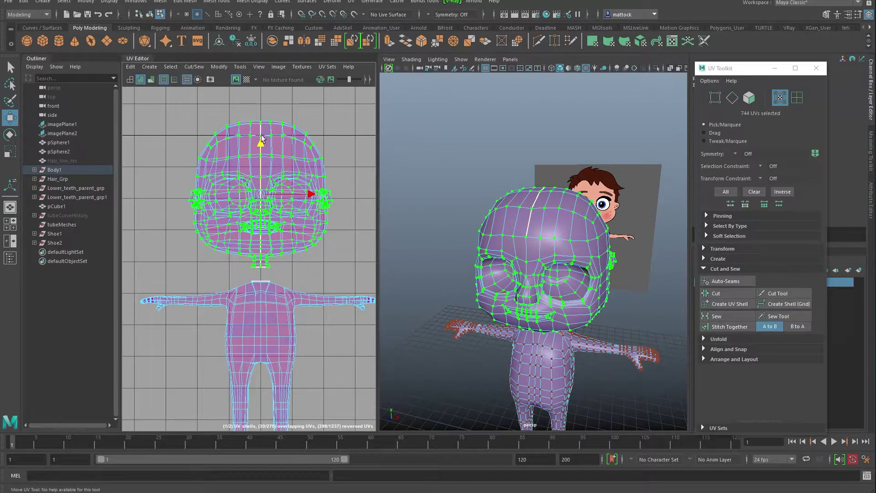
pyautogui.scroll(-2, 317, 159)
pyautogui.keyDown('alt'); pyautogui.moveTo(322, 158); pyautogui.dragTo(283, 194, button='middle'); pyautogui.keyUp('alt')
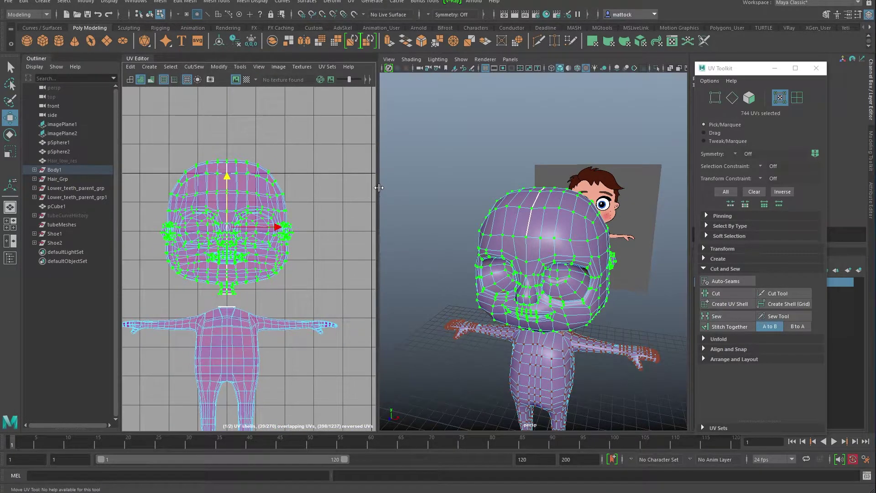
pyautogui.moveTo(377, 187); pyautogui.dragTo(417, 189)
pyautogui.scroll(-2, 358, 203)
pyautogui.keyDown('alt'); pyautogui.moveTo(284, 160); pyautogui.dragTo(305, 161, button='middle'); pyautogui.keyUp('alt')
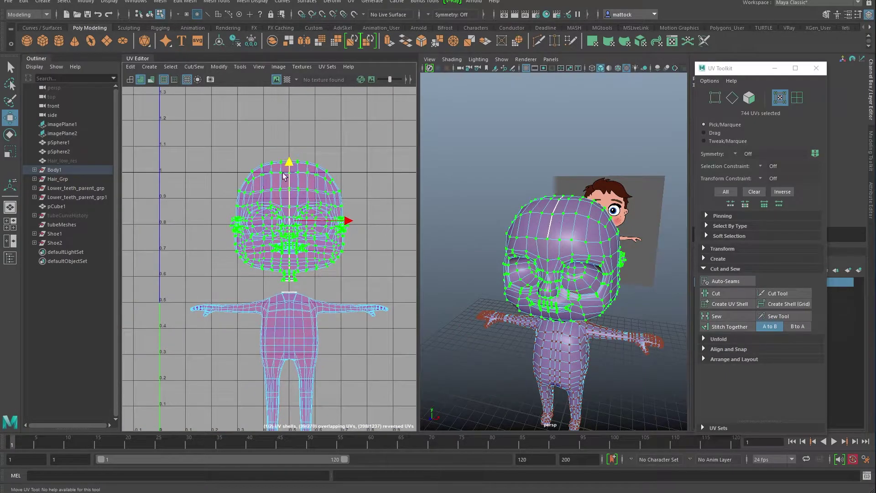
# Step: Reset the Unfold UVs options to their defaults with the Unfold3D method, and unfold the head's UV shell
pyautogui.click(223, 68)
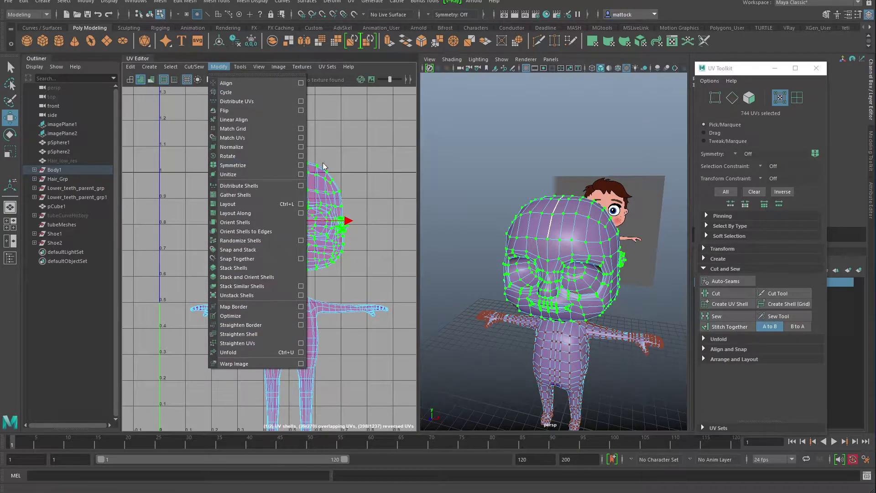
pyautogui.click(328, 186)
pyautogui.keyDown('shift'); pyautogui.rightClick(329, 186); pyautogui.keyUp('shift')
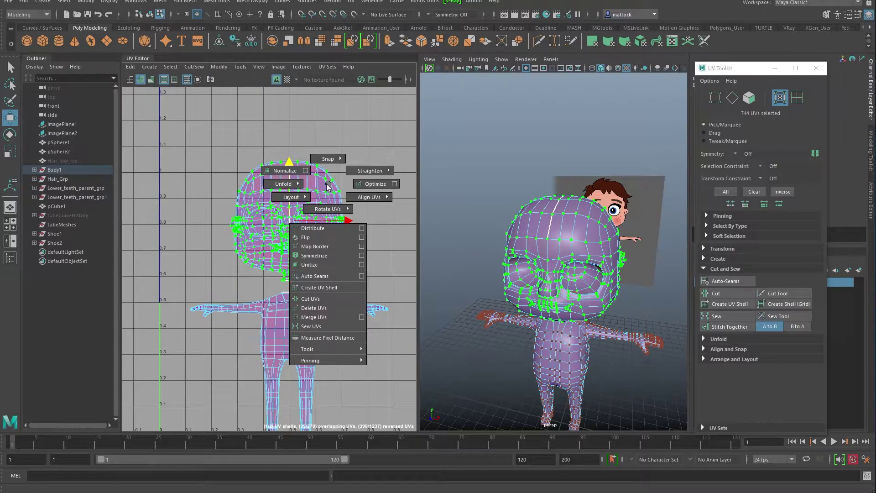
pyautogui.keyDown('shift'); pyautogui.moveTo(327, 186); pyautogui.dragTo(254, 187, button='right'); pyautogui.keyUp('shift')
pyautogui.moveTo(504, 218); pyautogui.dragTo(527, 148)
pyautogui.click(446, 165)
pyautogui.click(462, 183)
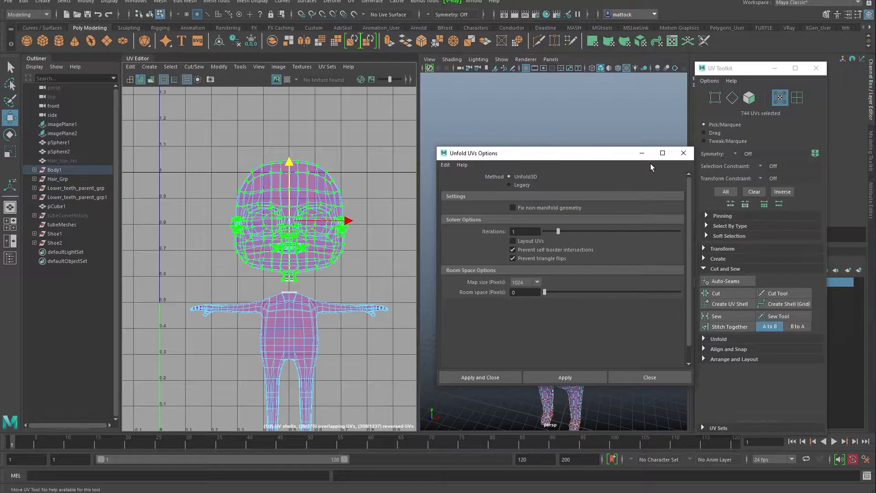
pyautogui.click(683, 152)
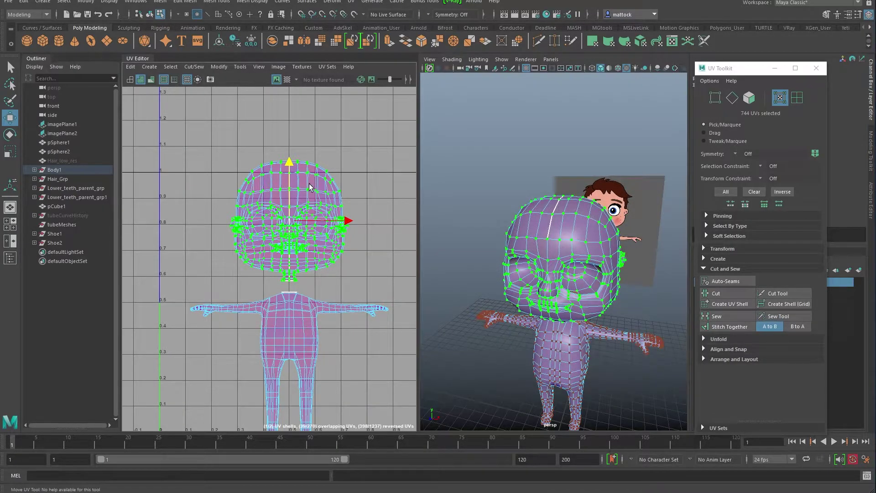
pyautogui.keyDown('shift'); pyautogui.moveTo(316, 184); pyautogui.dragTo(232, 182, button='right'); pyautogui.keyUp('shift')
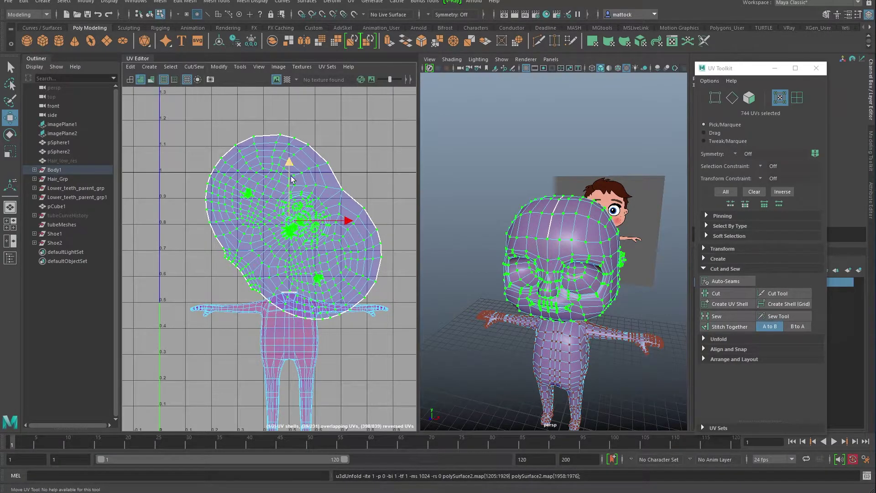
# Step: Rotate the unfolded head shell upright, place it above the body shell and deselect it
pyautogui.press('e')
pyautogui.moveTo(294, 171); pyautogui.dragTo(261, 184)
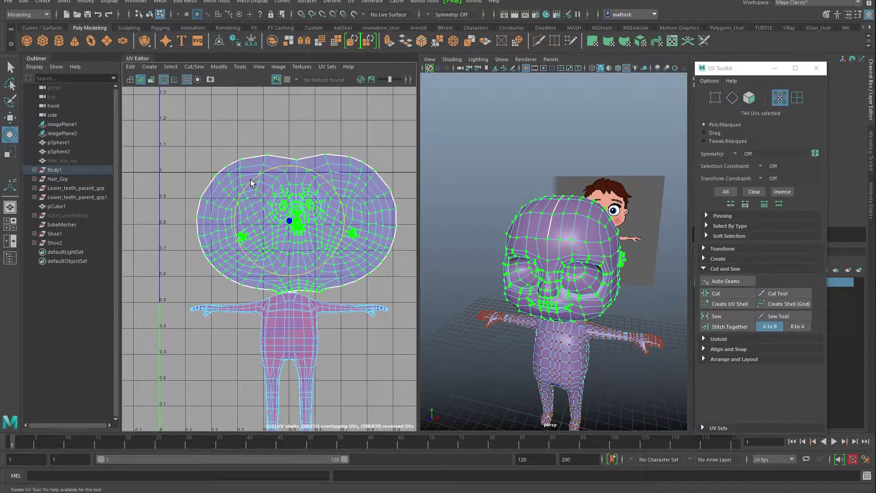
pyautogui.press('w')
pyautogui.moveTo(286, 216); pyautogui.dragTo(276, 211)
pyautogui.click(354, 136)
# Step: Examine the unfolded head shell and the matching mesh, closing in on the mouth in both views
pyautogui.keyDown('alt'); pyautogui.moveTo(233, 192); pyautogui.dragTo(265, 193, button='right'); pyautogui.keyUp('alt')
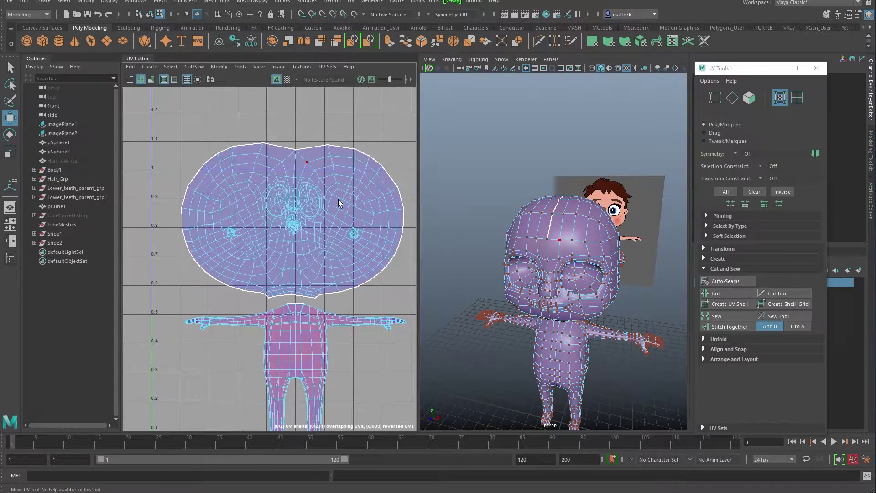
pyautogui.keyDown('alt'); pyautogui.moveTo(556, 224); pyautogui.dragTo(546, 217); pyautogui.keyUp('alt')
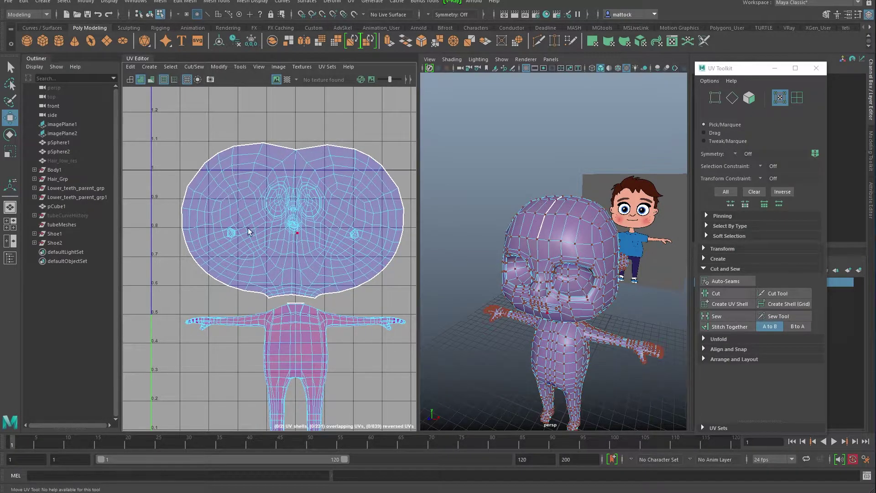
pyautogui.scroll(6, 554, 237)
pyautogui.scroll(-3, 539, 254)
pyautogui.keyDown('alt'); pyautogui.moveTo(539, 254); pyautogui.dragTo(560, 220); pyautogui.keyUp('alt')
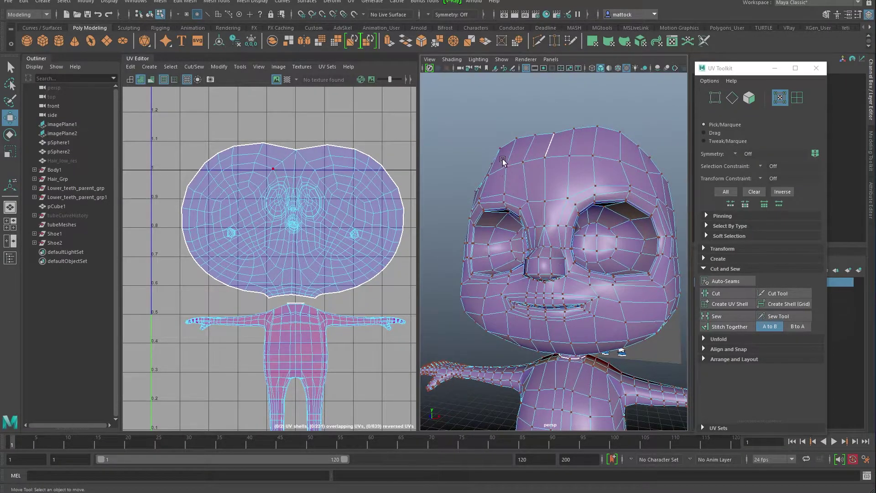
pyautogui.scroll(8, 522, 267)
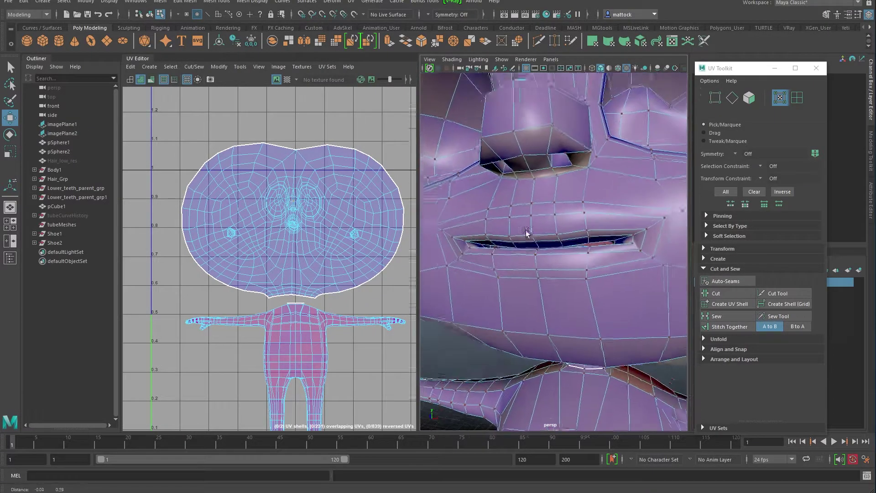
pyautogui.scroll(3, 479, 230)
pyautogui.keyDown('alt'); pyautogui.moveTo(479, 230); pyautogui.dragTo(497, 204); pyautogui.keyUp('alt')
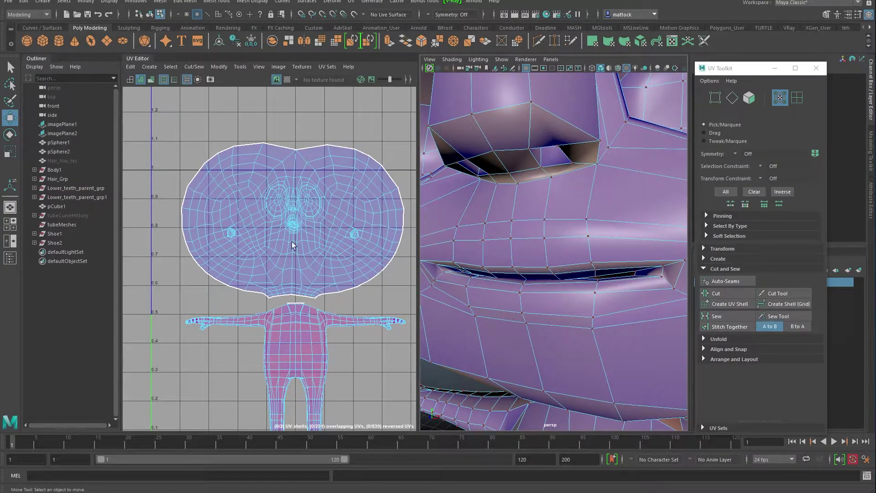
pyautogui.scroll(8, 281, 228)
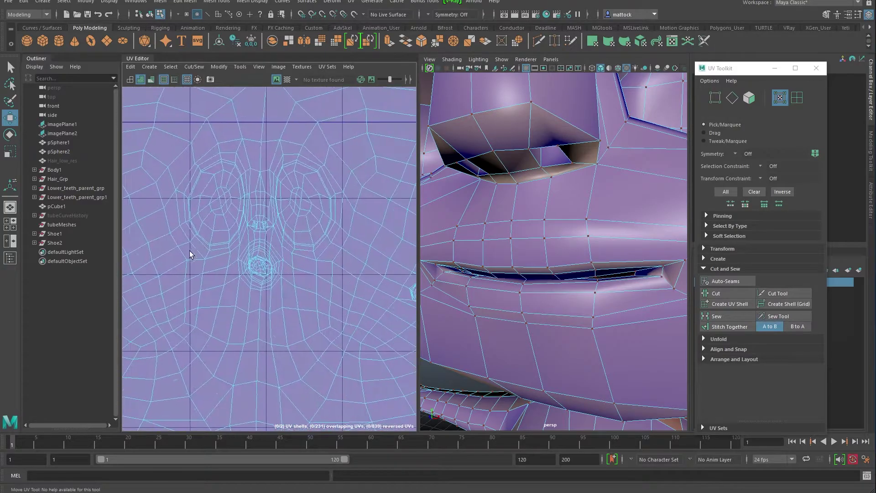
pyautogui.keyDown('alt'); pyautogui.moveTo(295, 273); pyautogui.dragTo(195, 261, button='middle'); pyautogui.keyUp('alt')
pyautogui.keyDown('alt'); pyautogui.moveTo(622, 250); pyautogui.dragTo(538, 251); pyautogui.keyUp('alt')
# Step: Select an edge loop around the mouth opening and check where it runs between the lips with smooth preview on
pyautogui.moveTo(554, 231); pyautogui.dragTo(511, 230, button='right')
pyautogui.click(537, 258)
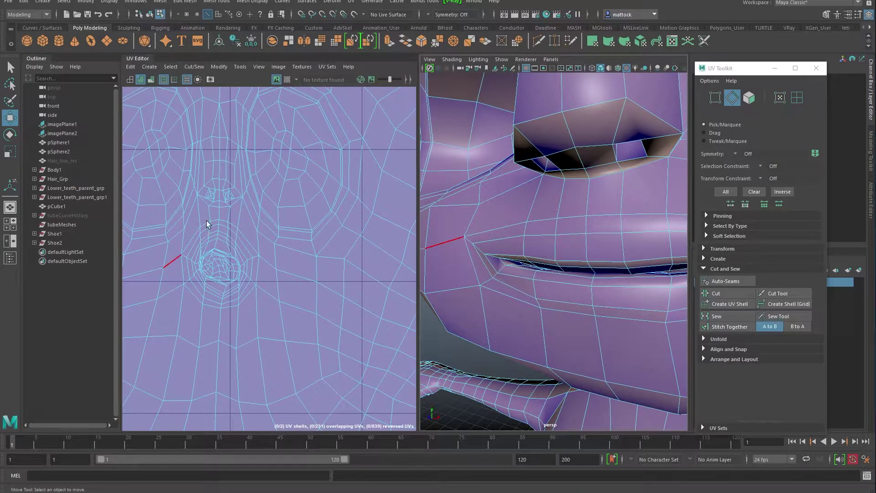
pyautogui.doubleClick(214, 240)
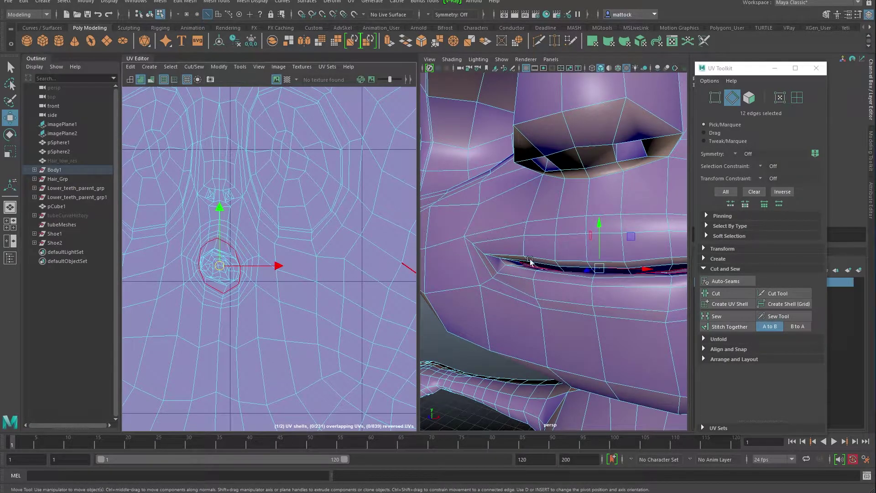
pyautogui.keyDown('alt'); pyautogui.moveTo(555, 258); pyautogui.dragTo(512, 265); pyautogui.keyUp('alt')
pyautogui.press('f')
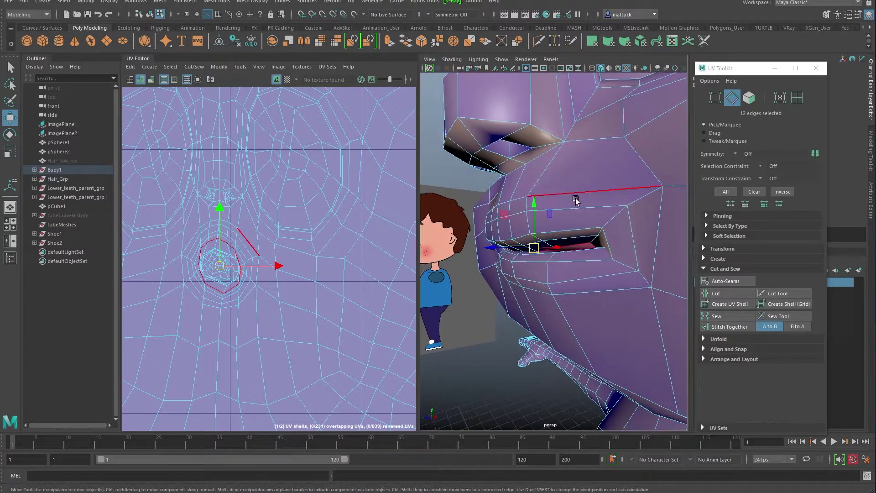
pyautogui.press('3')
pyautogui.keyDown('alt'); pyautogui.moveTo(520, 261); pyautogui.dragTo(535, 262, button='right'); pyautogui.keyUp('alt')
pyautogui.keyDown('alt'); pyautogui.moveTo(536, 262); pyautogui.dragTo(511, 240, button='middle'); pyautogui.keyUp('alt')
pyautogui.keyDown('alt'); pyautogui.moveTo(511, 241); pyautogui.dragTo(513, 244); pyautogui.keyUp('alt')
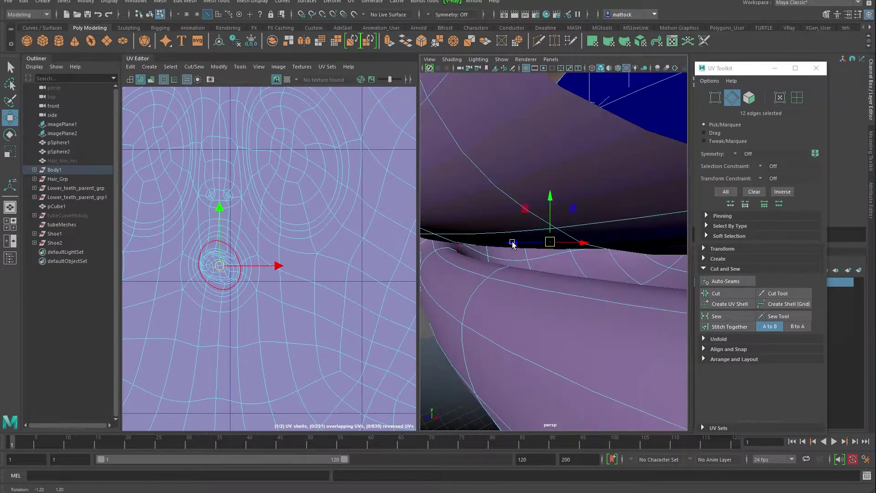
# Step: Select the edge loop further inside the mouth, turn smooth preview off and cut the UVs along the loop
pyautogui.keyDown('alt'); pyautogui.moveTo(182, 239); pyautogui.dragTo(254, 234, button='right'); pyautogui.keyUp('alt')
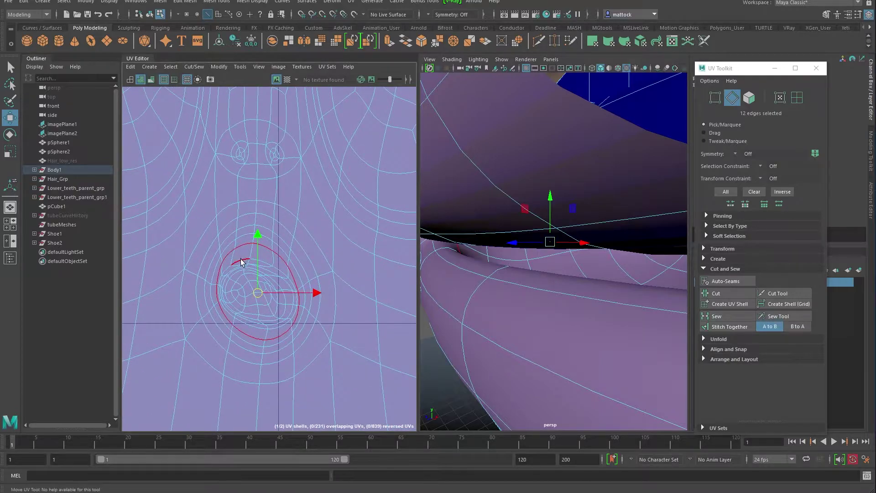
pyautogui.keyDown('alt'); pyautogui.moveTo(507, 265); pyautogui.dragTo(552, 257); pyautogui.keyUp('alt')
pyautogui.keyDown('alt'); pyautogui.moveTo(552, 257); pyautogui.dragTo(539, 243, button='right'); pyautogui.keyUp('alt')
pyautogui.keyDown('alt'); pyautogui.moveTo(539, 243); pyautogui.dragTo(502, 247); pyautogui.keyUp('alt')
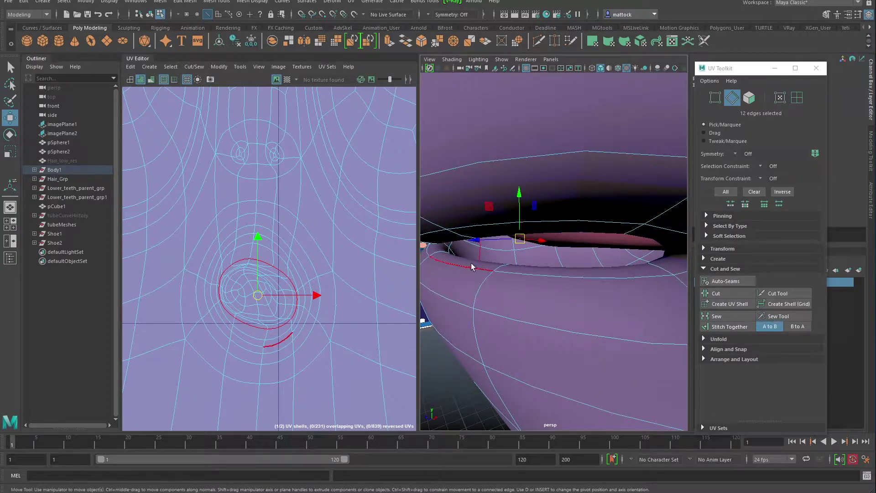
pyautogui.press('1')
pyautogui.click(717, 294)
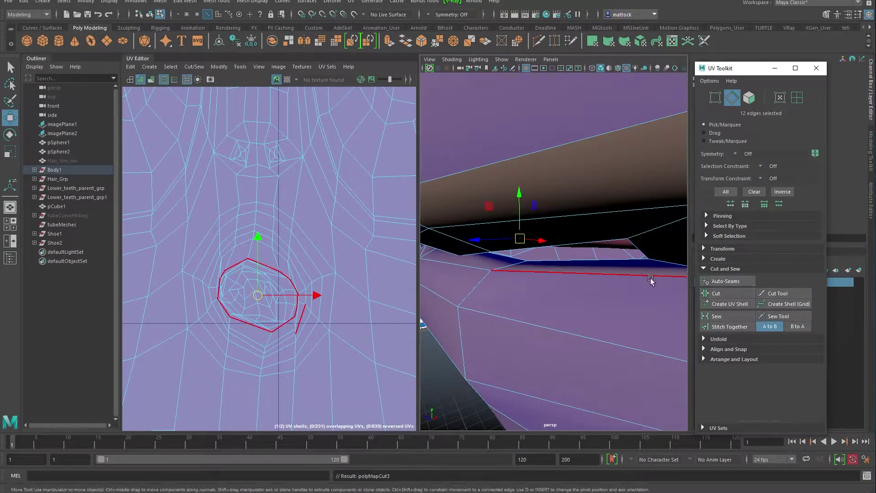
# Step: Move the mouth-interior UV shell out of the head shell into the empty space above and beside it, using the Move UV Shell tool
pyautogui.keyDown('alt'); pyautogui.moveTo(526, 230); pyautogui.dragTo(521, 210, button='right'); pyautogui.keyUp('alt')
pyautogui.keyDown('alt'); pyautogui.moveTo(320, 236); pyautogui.dragTo(332, 272, button='right'); pyautogui.keyUp('alt')
pyautogui.click(333, 271)
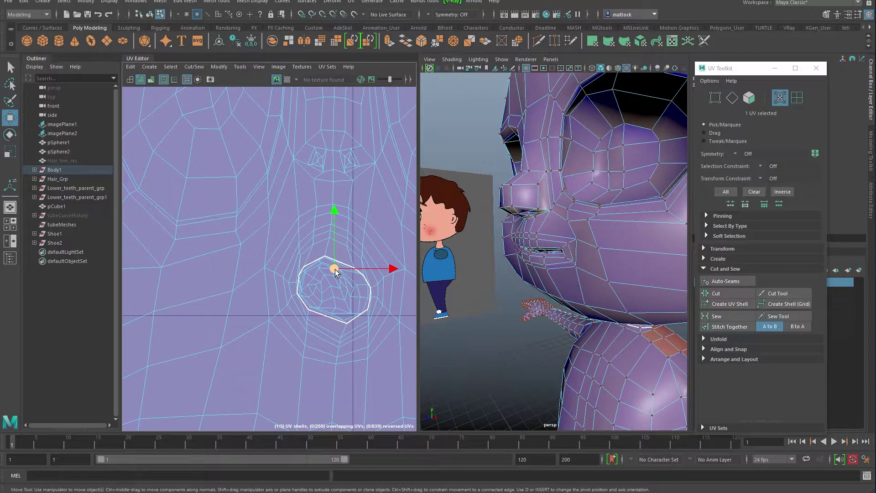
pyautogui.keyDown('shift'); pyautogui.rightClick(335, 272); pyautogui.keyUp('shift')
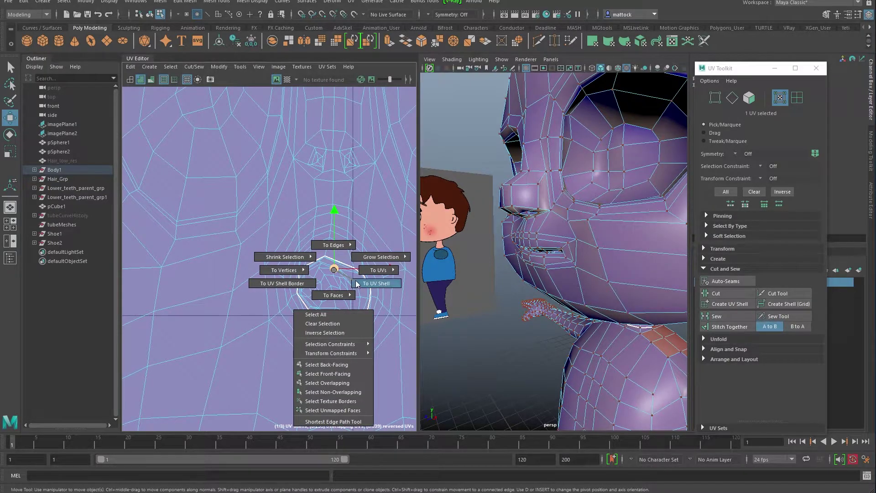
pyautogui.keyDown('ctrl'); pyautogui.moveTo(354, 279); pyautogui.dragTo(333, 269, button='right'); pyautogui.keyUp('ctrl')
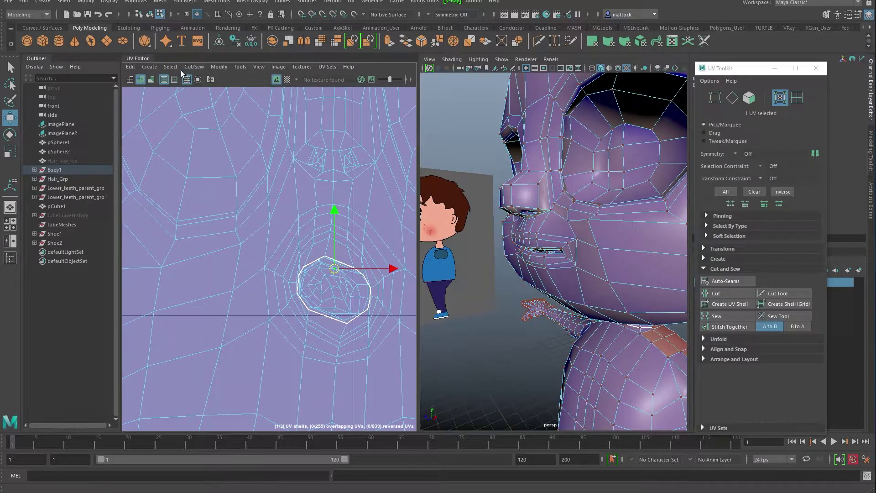
pyautogui.click(240, 67)
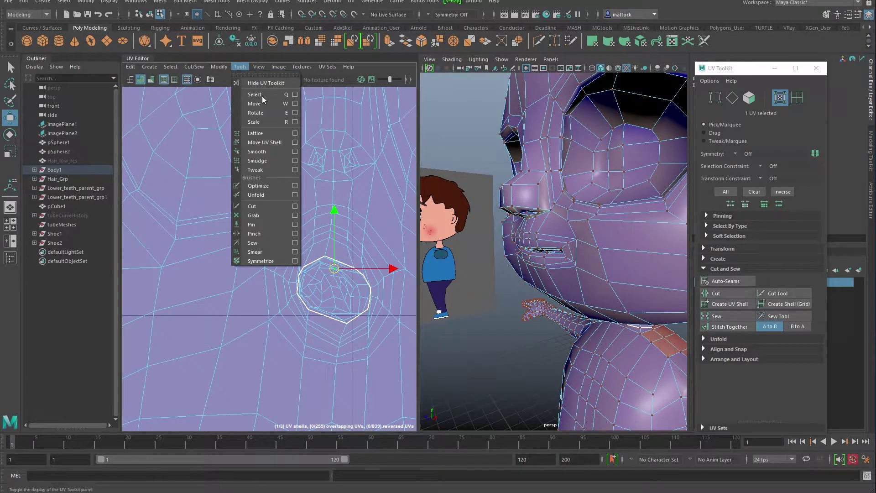
pyautogui.click(264, 142)
pyautogui.click(319, 278)
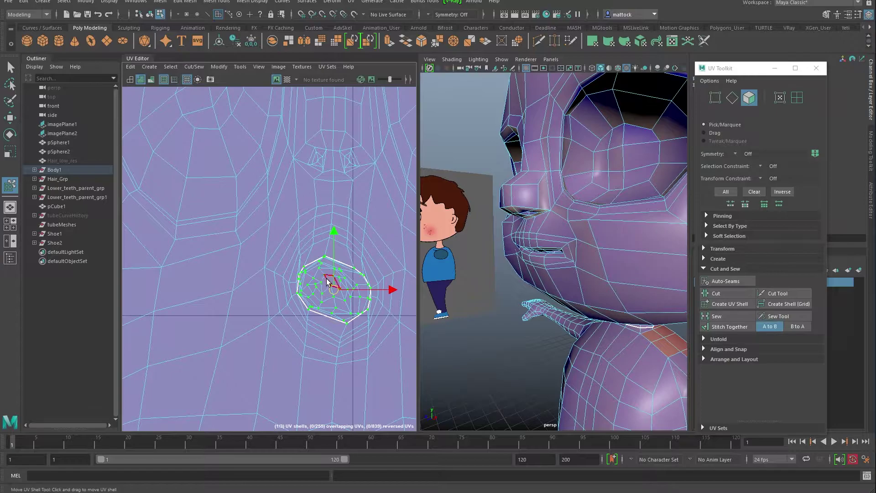
pyautogui.keyDown('alt'); pyautogui.moveTo(368, 247); pyautogui.dragTo(133, 202, button='right'); pyautogui.keyUp('alt')
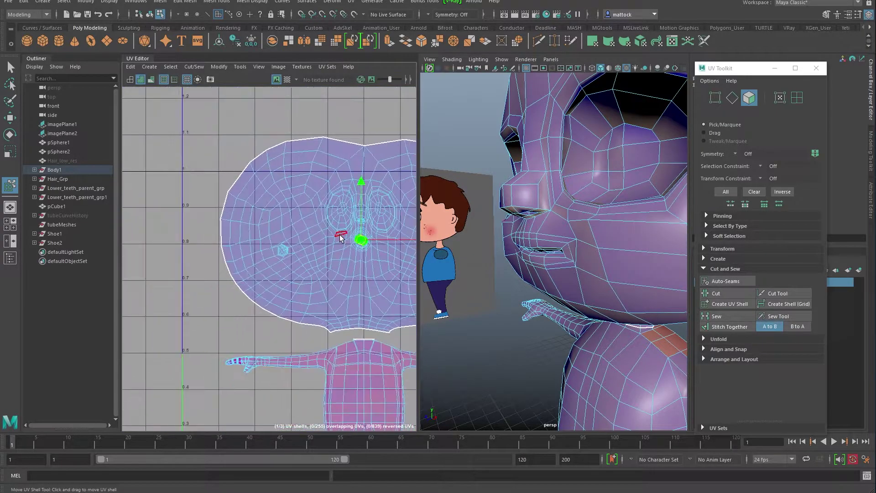
pyautogui.moveTo(357, 239); pyautogui.dragTo(196, 143)
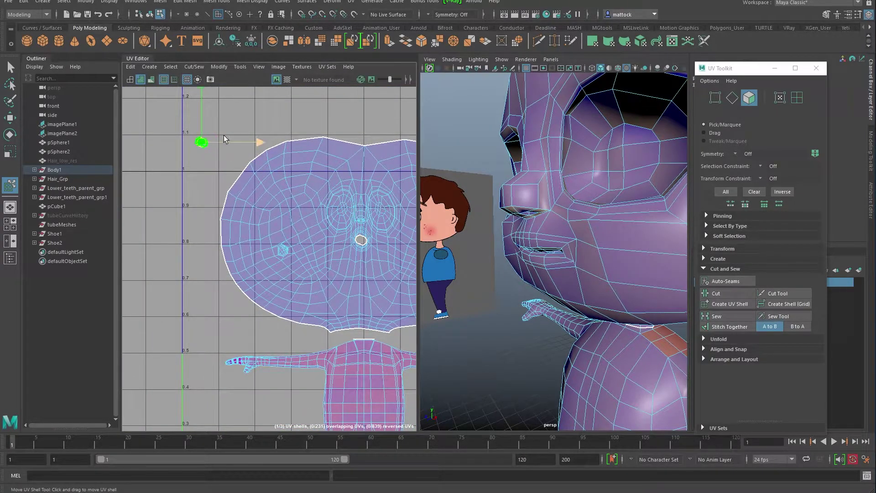
# Step: Unfold the separated mouth-interior shell and check it up close
pyautogui.keyDown('shift'); pyautogui.moveTo(202, 141); pyautogui.dragTo(167, 144, button='right'); pyautogui.keyUp('shift')
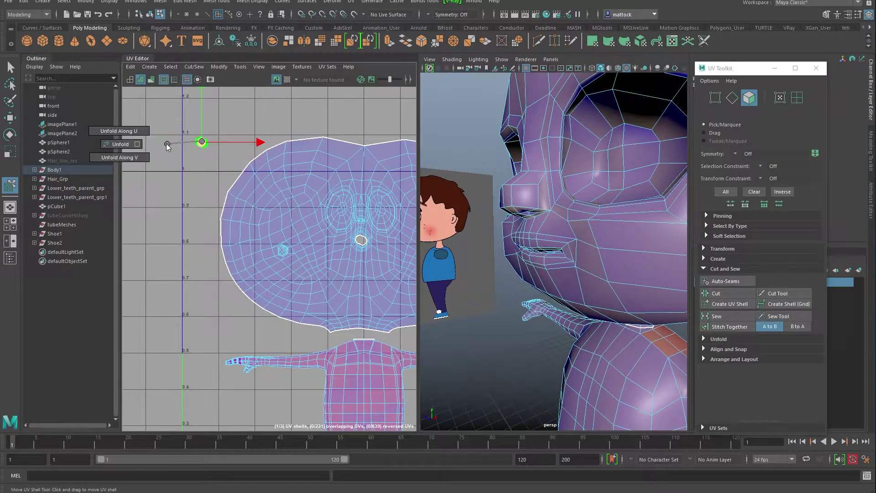
pyautogui.keyDown('shift'); pyautogui.moveTo(114, 146); pyautogui.dragTo(114, 145, button='right'); pyautogui.keyUp('shift')
pyautogui.keyDown('alt'); pyautogui.moveTo(176, 144); pyautogui.dragTo(200, 225, button='middle'); pyautogui.keyUp('alt')
pyautogui.keyDown('alt'); pyautogui.moveTo(187, 219); pyautogui.dragTo(361, 224, button='right'); pyautogui.keyUp('alt')
pyautogui.keyDown('alt'); pyautogui.moveTo(125, 222); pyautogui.dragTo(355, 275, button='right'); pyautogui.keyUp('alt')
pyautogui.keyDown('alt'); pyautogui.moveTo(356, 275); pyautogui.dragTo(122, 281, button='middle'); pyautogui.keyUp('alt')
pyautogui.moveTo(179, 190); pyautogui.dragTo(299, 306)
# Step: Examine the head shell's edge loops around the ears, eyes and the mouth hole
pyautogui.keyDown('alt'); pyautogui.moveTo(353, 292); pyautogui.dragTo(210, 301, button='right'); pyautogui.keyUp('alt')
pyautogui.keyDown('alt'); pyautogui.moveTo(311, 315); pyautogui.dragTo(137, 242, button='middle'); pyautogui.keyUp('alt')
pyautogui.keyDown('alt'); pyautogui.moveTo(345, 299); pyautogui.dragTo(246, 247, button='middle'); pyautogui.keyUp('alt')
pyautogui.keyDown('alt'); pyautogui.moveTo(361, 269); pyautogui.dragTo(286, 275, button='right'); pyautogui.keyUp('alt')
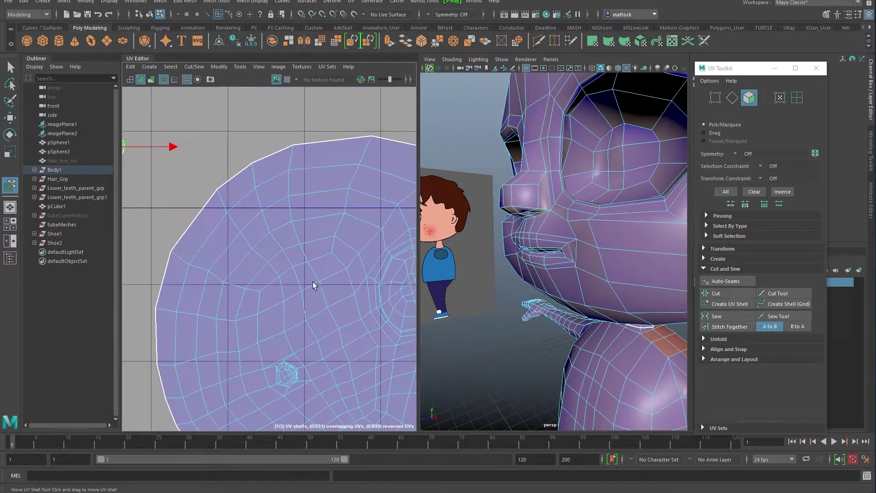
pyautogui.keyDown('alt'); pyautogui.moveTo(297, 411); pyautogui.dragTo(239, 239, button='middle'); pyautogui.keyUp('alt')
pyautogui.keyDown('alt'); pyautogui.moveTo(214, 228); pyautogui.dragTo(270, 223, button='right'); pyautogui.keyUp('alt')
pyautogui.scroll(-2, 356, 209)
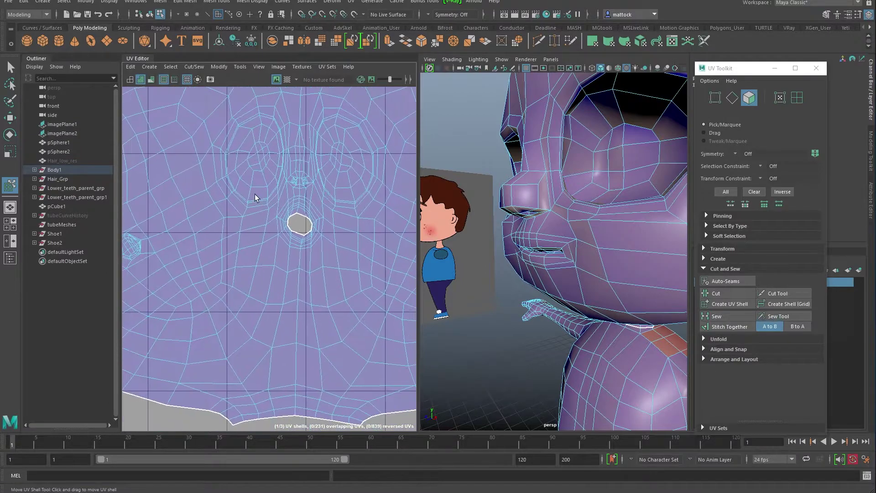
pyautogui.scroll(-5, 318, 212)
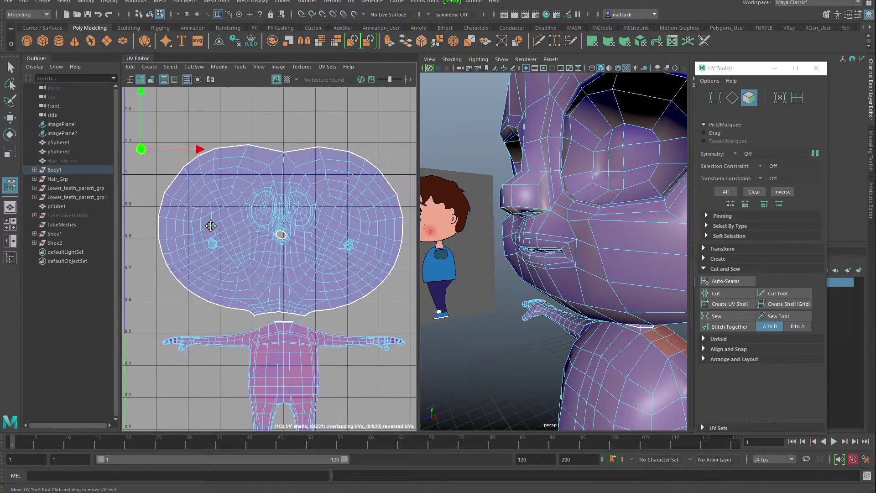
# Step: Select the UVs around the mouth hole in the head shell with the Move tool, grow the selection and unfold them
pyautogui.moveTo(279, 160); pyautogui.dragTo(261, 191, button='right')
pyautogui.click(268, 228)
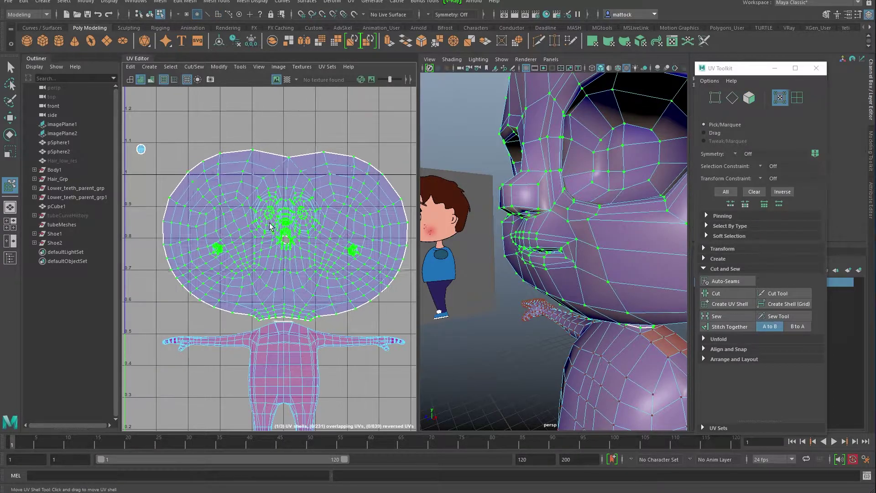
pyautogui.click(241, 69)
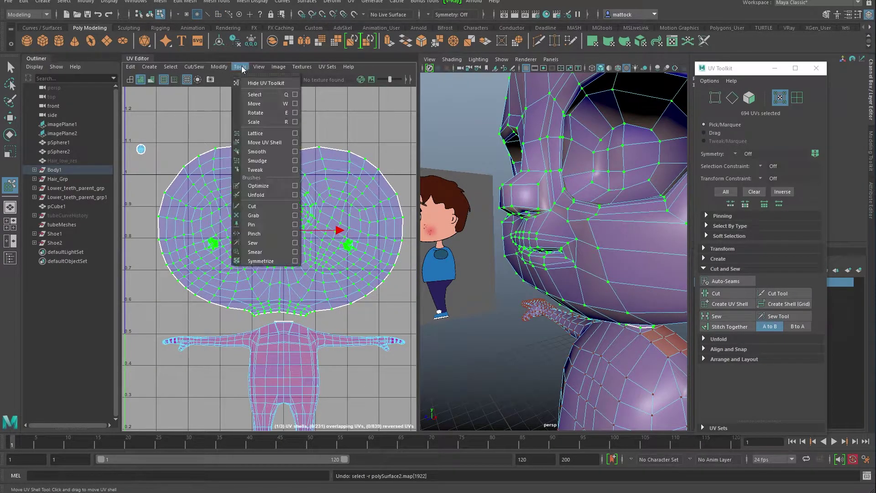
pyautogui.click(252, 106)
pyautogui.click(277, 221)
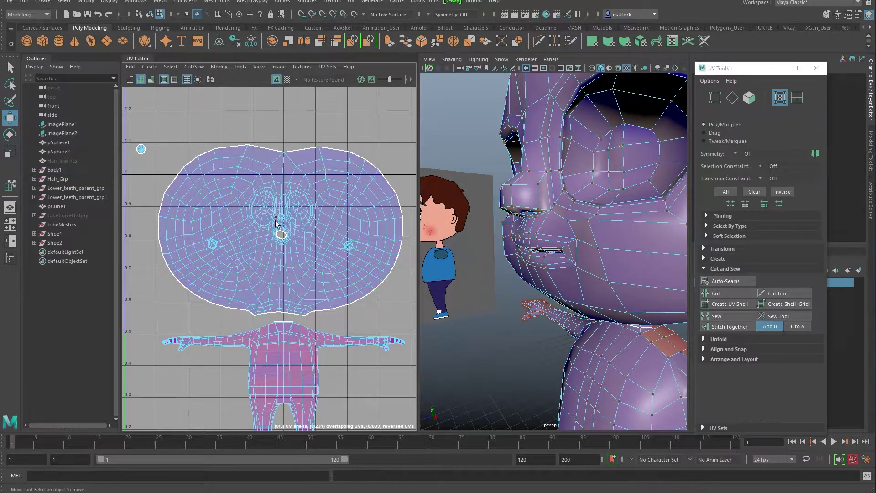
pyautogui.moveTo(270, 220); pyautogui.dragTo(300, 256)
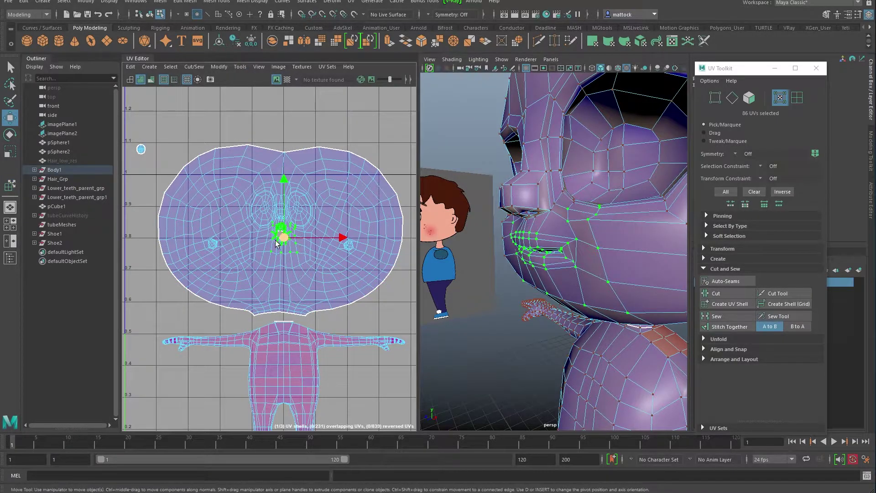
pyautogui.scroll(5, 261, 237)
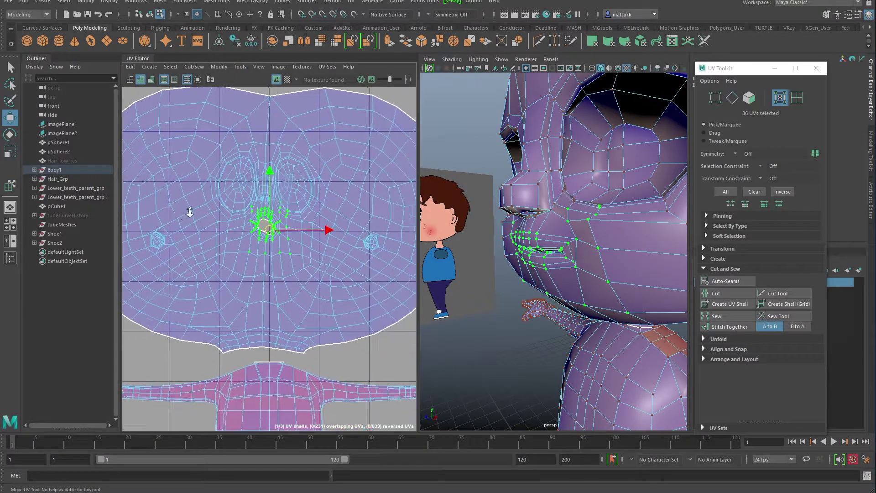
pyautogui.hotkey('shift', '.')
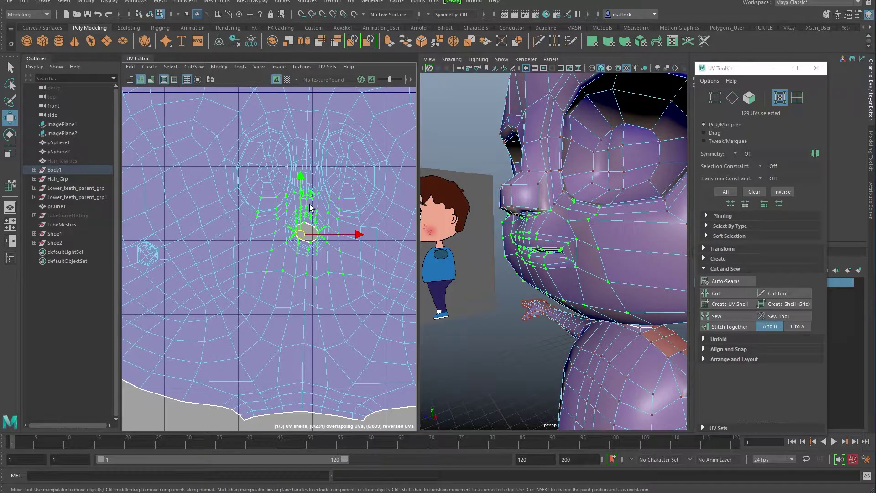
pyautogui.keyDown('shift'); pyautogui.moveTo(310, 208); pyautogui.dragTo(183, 204, button='right'); pyautogui.keyUp('shift')
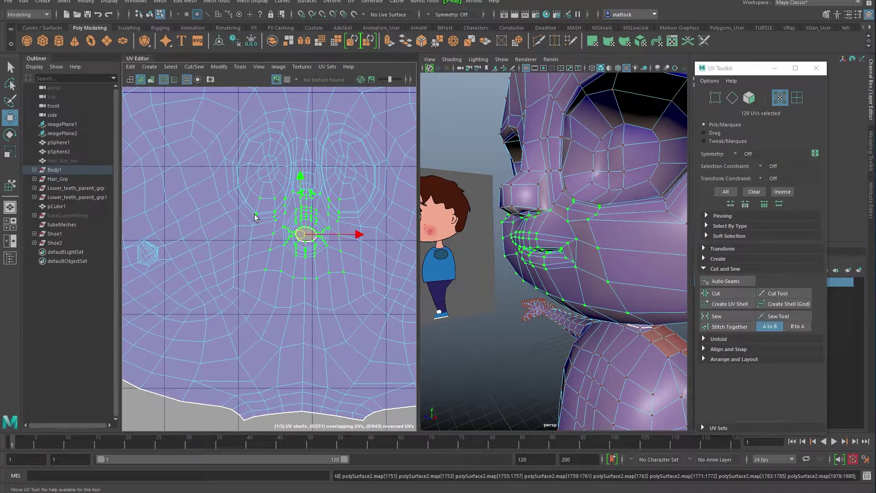
# Step: Select the head shell's UVs and stroke across the shell with the Optimize brush to even out the spacing
pyautogui.scroll(-6, 346, 211)
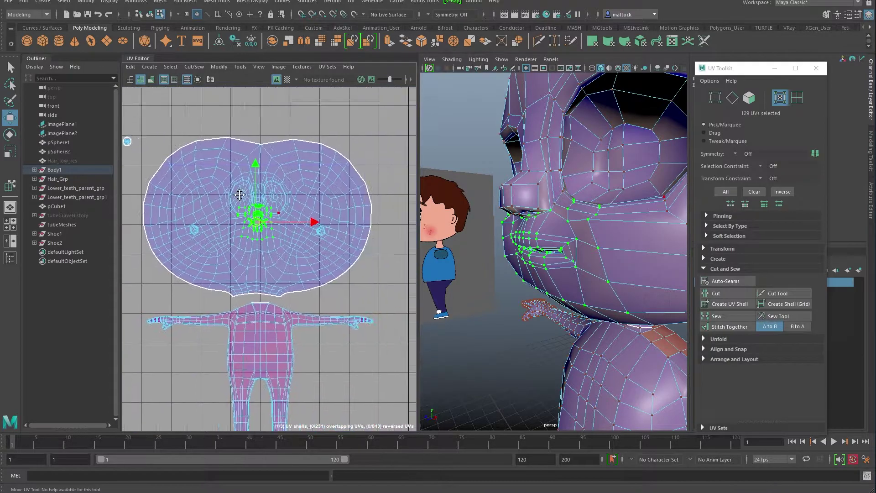
pyautogui.scroll(-1, 346, 164)
pyautogui.moveTo(182, 121); pyautogui.dragTo(413, 282)
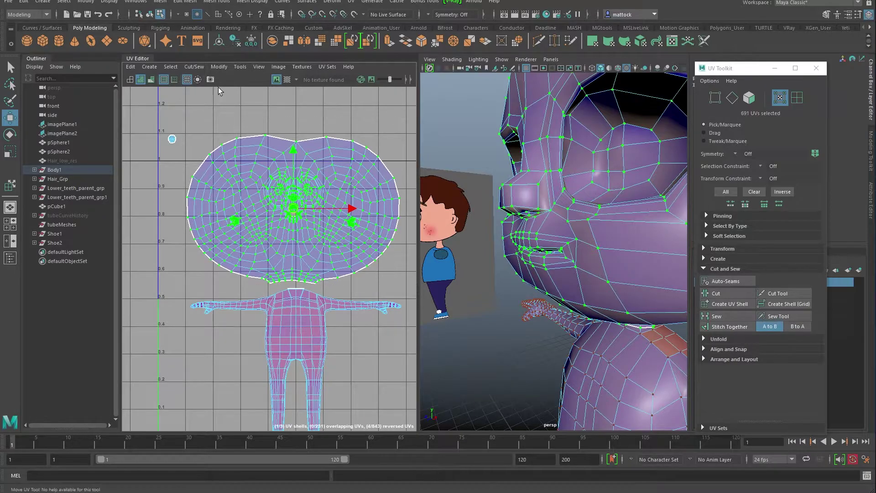
pyautogui.click(240, 67)
pyautogui.click(272, 185)
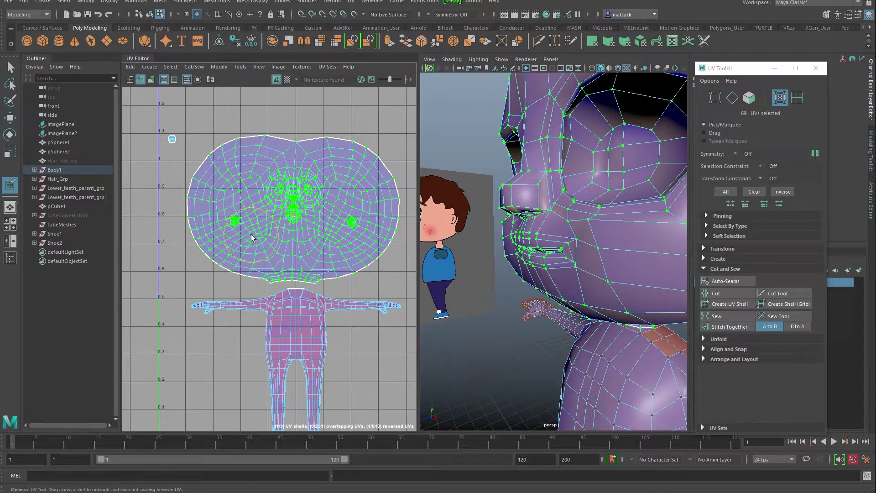
pyautogui.moveTo(269, 185)
pyautogui.mouseDown()
pyautogui.moveTo(292, 157)
pyautogui.moveTo(283, 201)
pyautogui.moveTo(336, 164)
pyautogui.moveTo(255, 160)
pyautogui.mouseUp()
# Step: Select all the head shell's UVs, apply the Optimize command to them, repeat it and clear the selection
pyautogui.click(10, 67)
pyautogui.moveTo(281, 157); pyautogui.dragTo(336, 151, button='right')
pyautogui.click(311, 156)
pyautogui.click(329, 157)
pyautogui.moveTo(181, 117); pyautogui.dragTo(404, 279)
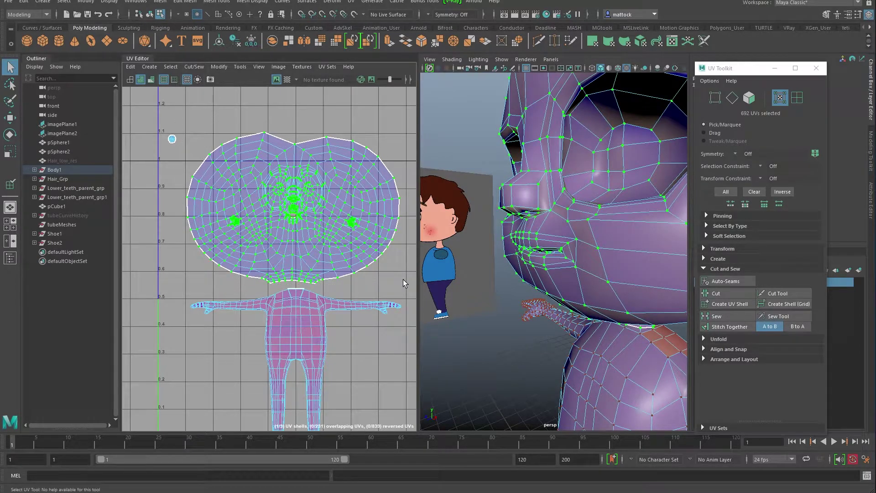
pyautogui.click(237, 67)
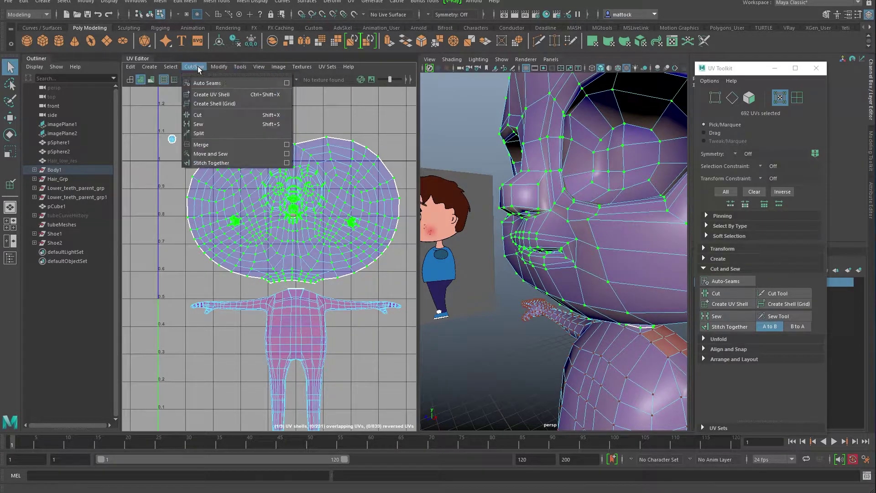
pyautogui.moveTo(216, 66)
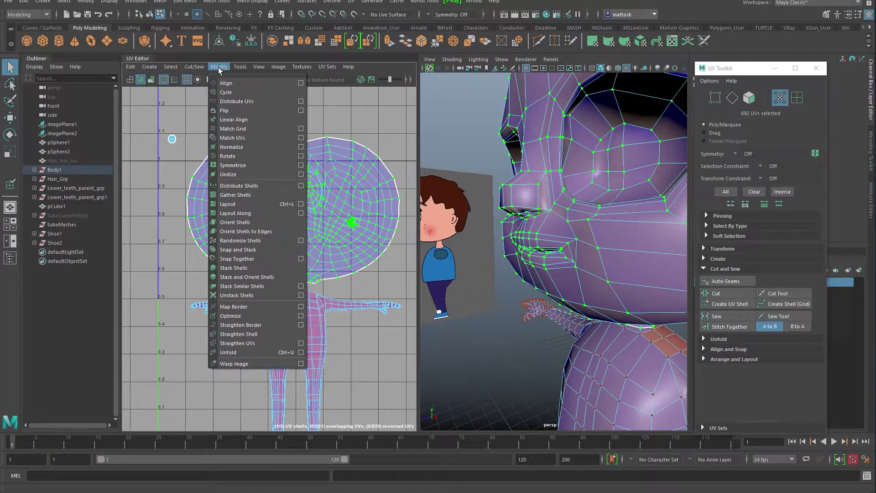
pyautogui.click(232, 316)
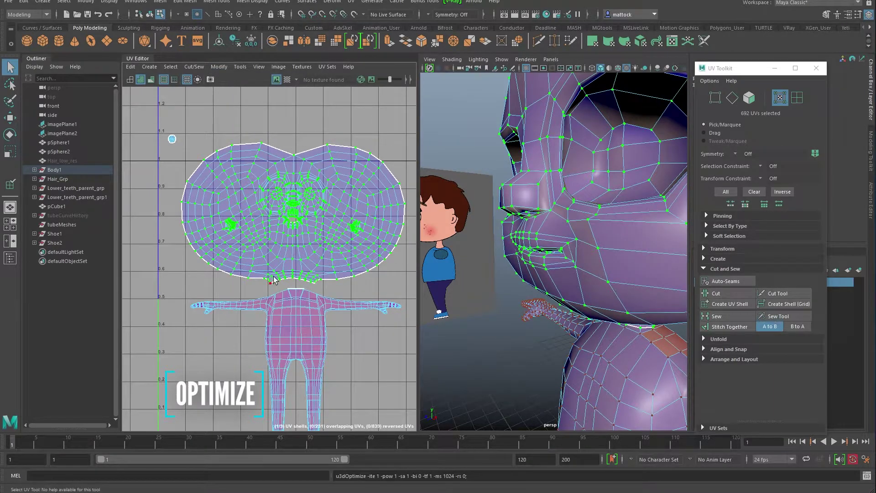
pyautogui.press('g')
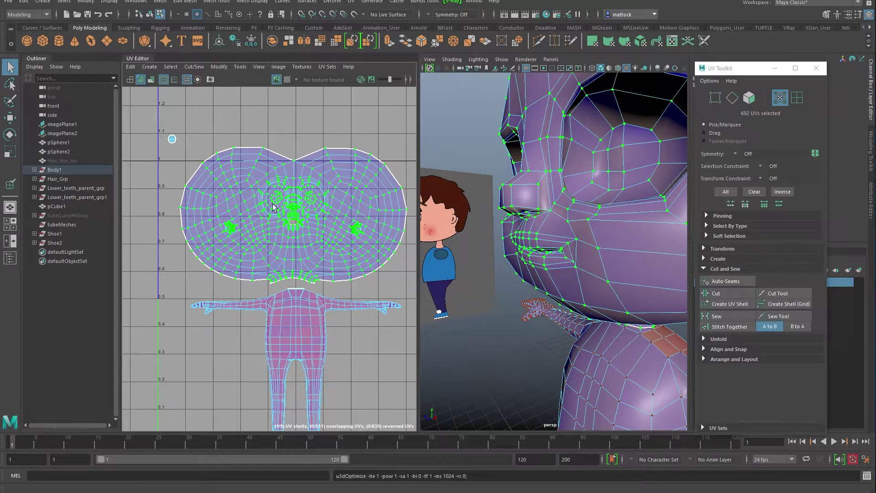
pyautogui.click(322, 128)
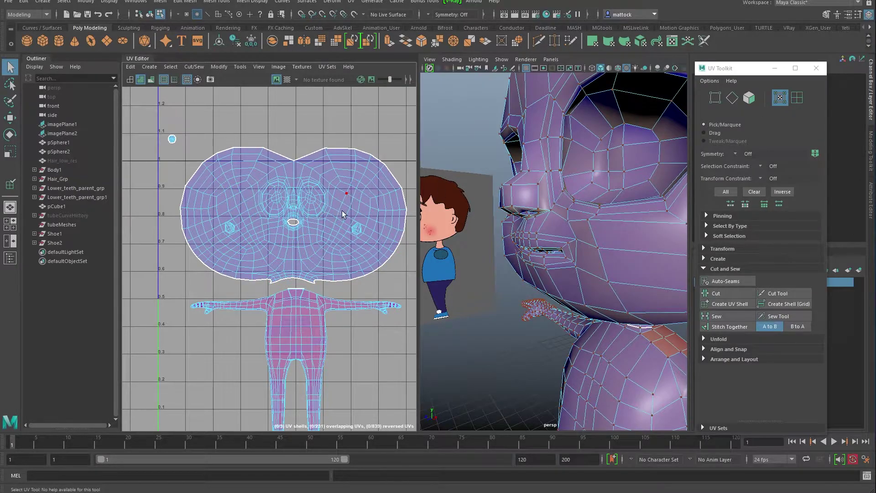
# Step: Examine the optimized head shell around the ear and cheek, comparing it with the whole face layout
pyautogui.scroll(8, 245, 208)
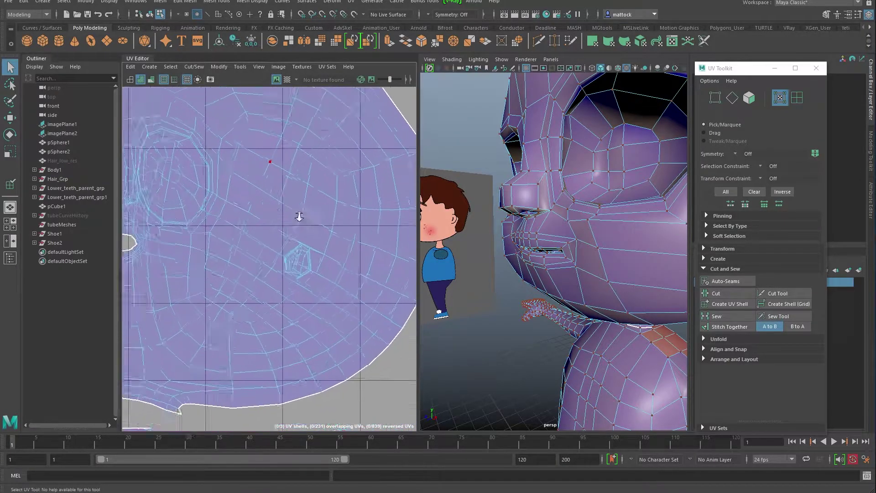
pyautogui.keyDown('alt'); pyautogui.moveTo(263, 252); pyautogui.dragTo(248, 226, button='middle'); pyautogui.keyUp('alt')
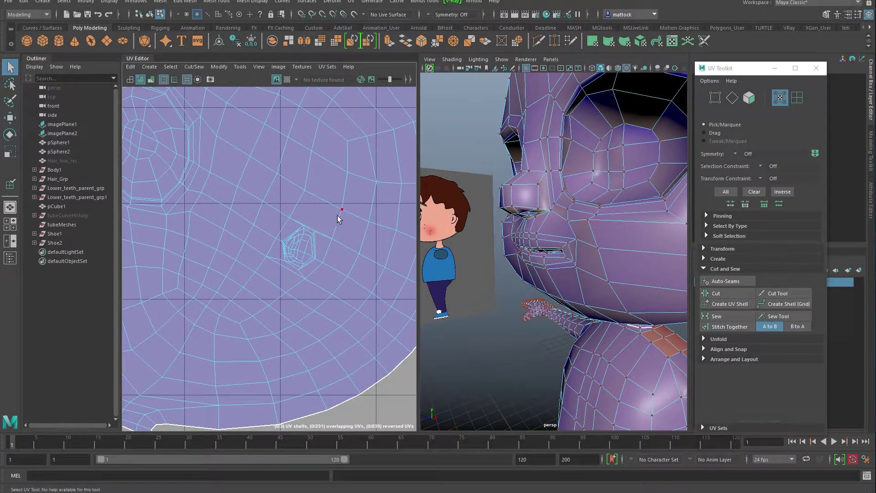
pyautogui.scroll(-3, 332, 219)
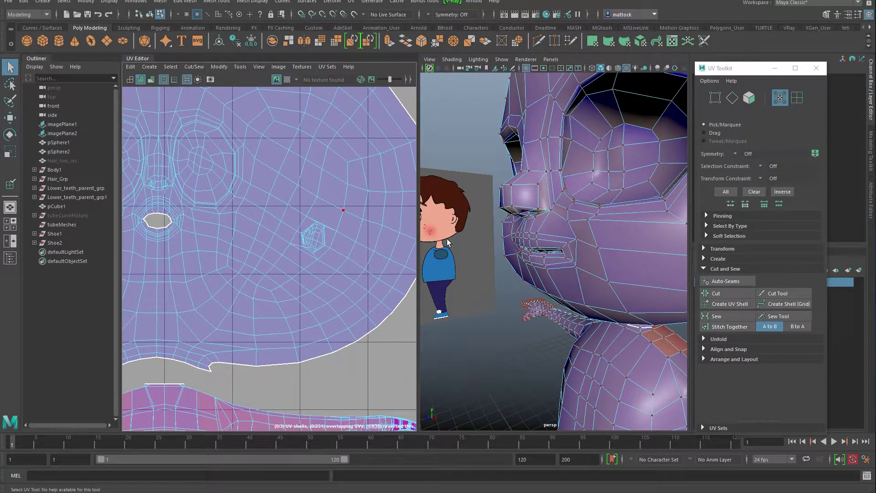
pyautogui.scroll(-3, 272, 274)
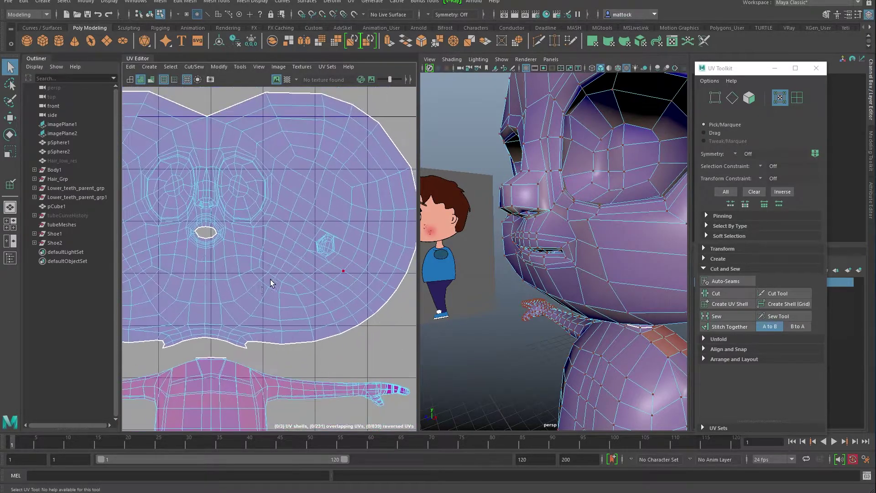
pyautogui.keyDown('alt'); pyautogui.moveTo(273, 277); pyautogui.dragTo(328, 225, button='middle'); pyautogui.keyUp('alt')
# Step: Examine the neck borders of the head and body shells and compare them with the neck seam on the model
pyautogui.scroll(4, 257, 271)
pyautogui.scroll(3, 288, 302)
pyautogui.keyDown('alt'); pyautogui.moveTo(312, 345); pyautogui.dragTo(241, 295, button='middle'); pyautogui.keyUp('alt')
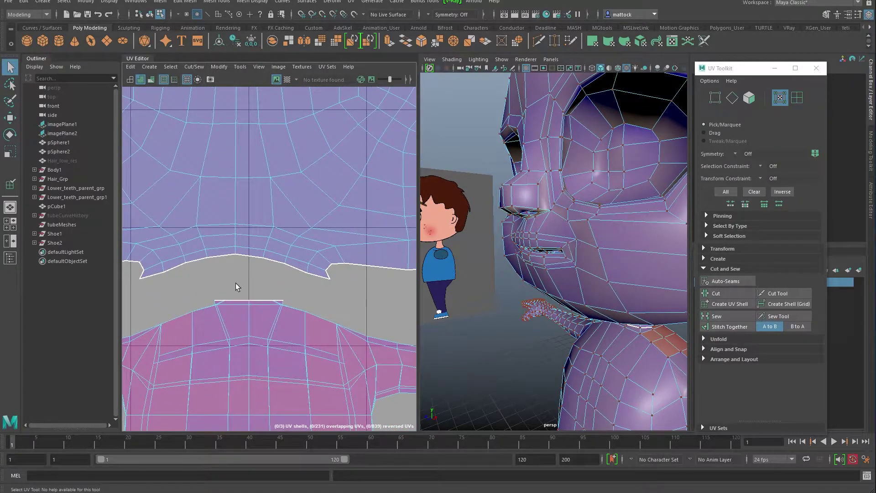
pyautogui.keyDown('alt'); pyautogui.moveTo(537, 332); pyautogui.dragTo(495, 301, button='middle'); pyautogui.keyUp('alt')
pyautogui.keyDown('alt'); pyautogui.moveTo(495, 301); pyautogui.dragTo(564, 300); pyautogui.keyUp('alt')
pyautogui.scroll(3, 567, 319)
pyautogui.keyDown('alt'); pyautogui.moveTo(568, 329); pyautogui.dragTo(621, 309, button='middle'); pyautogui.keyUp('alt')
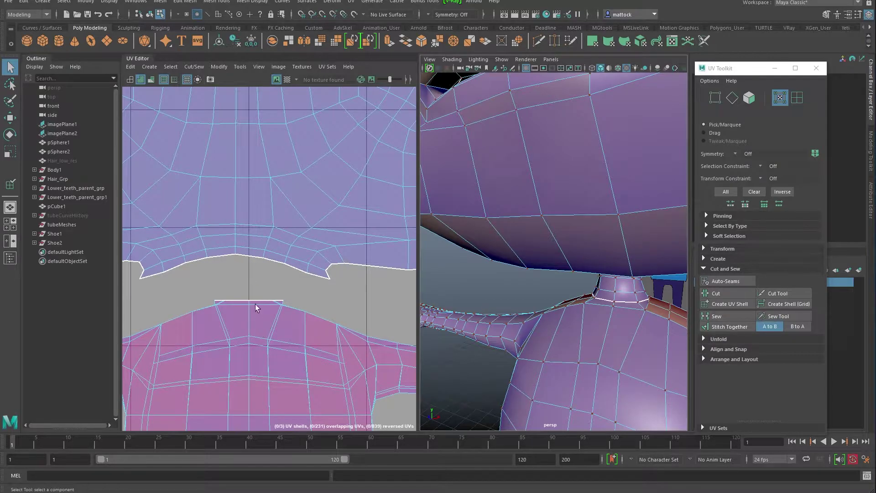
pyautogui.keyDown('alt'); pyautogui.moveTo(311, 205); pyautogui.dragTo(207, 308, button='middle'); pyautogui.keyUp('alt')
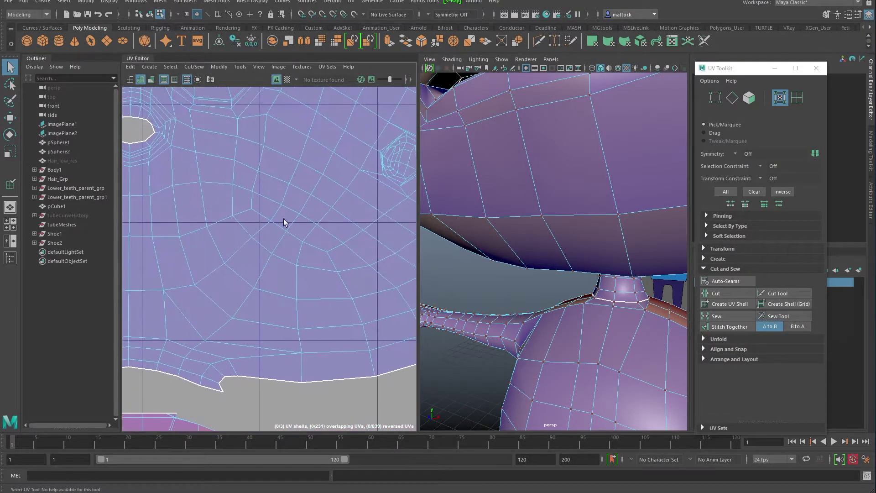
pyautogui.scroll(-1, 276, 216)
pyautogui.scroll(-2, 342, 196)
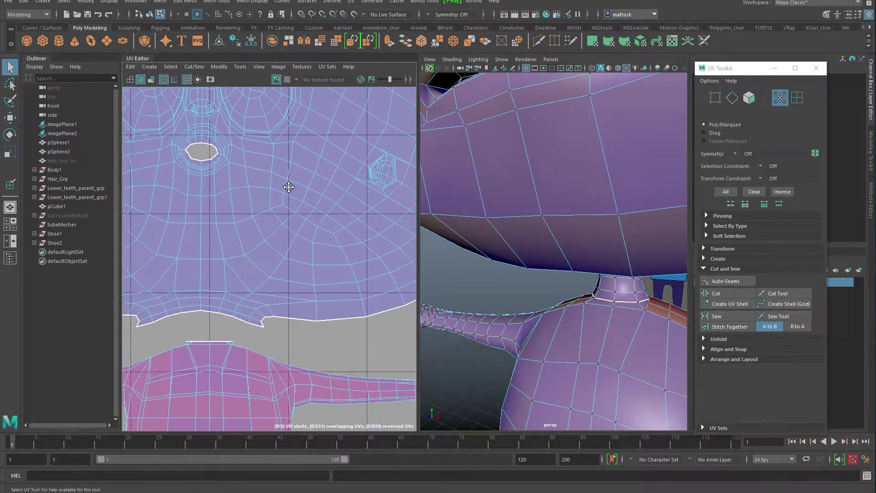
# Step: Examine the head shell's jaw and ear areas up close, as well as the full UV layout
pyautogui.keyDown('alt'); pyautogui.moveTo(287, 186); pyautogui.dragTo(268, 204, button='middle'); pyautogui.keyUp('alt')
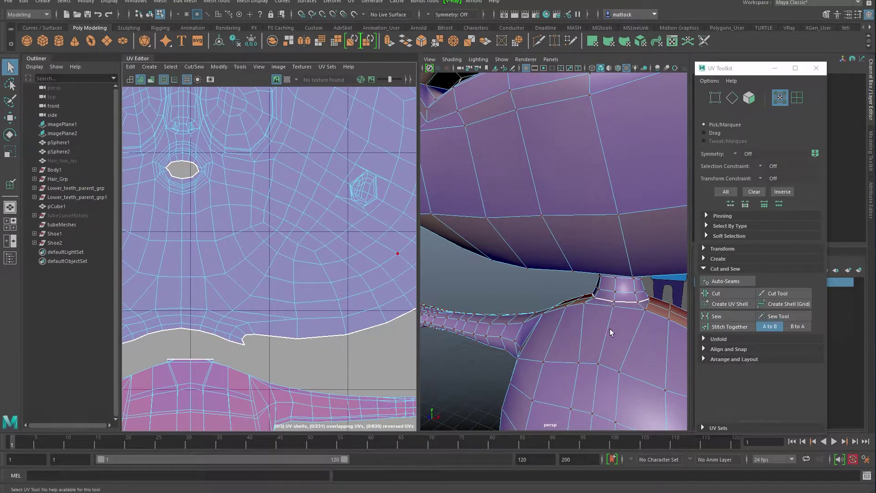
pyautogui.keyDown('alt'); pyautogui.moveTo(324, 236); pyautogui.dragTo(275, 222, button='right'); pyautogui.keyUp('alt')
pyautogui.keyDown('alt'); pyautogui.moveTo(275, 223); pyautogui.dragTo(228, 261, button='middle'); pyautogui.keyUp('alt')
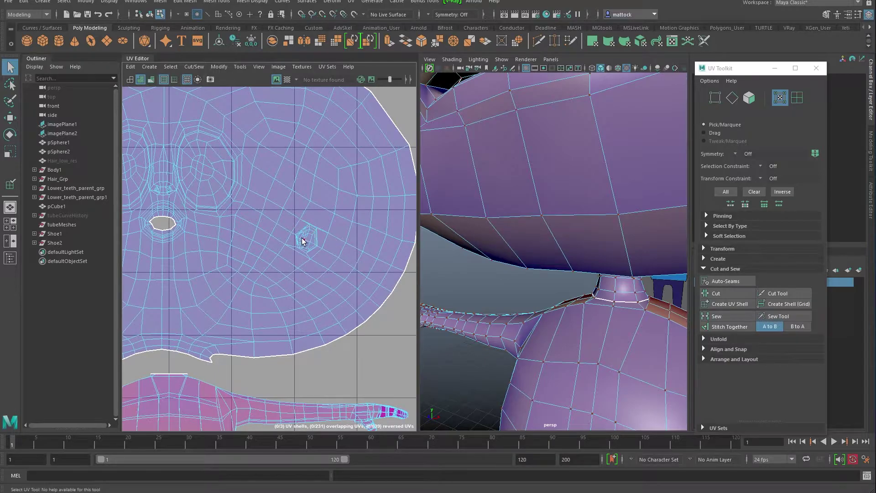
pyautogui.keyDown('alt'); pyautogui.moveTo(295, 230); pyautogui.dragTo(201, 234, button='middle'); pyautogui.keyUp('alt')
pyautogui.keyDown('alt'); pyautogui.moveTo(201, 234); pyautogui.dragTo(267, 225, button='right'); pyautogui.keyUp('alt')
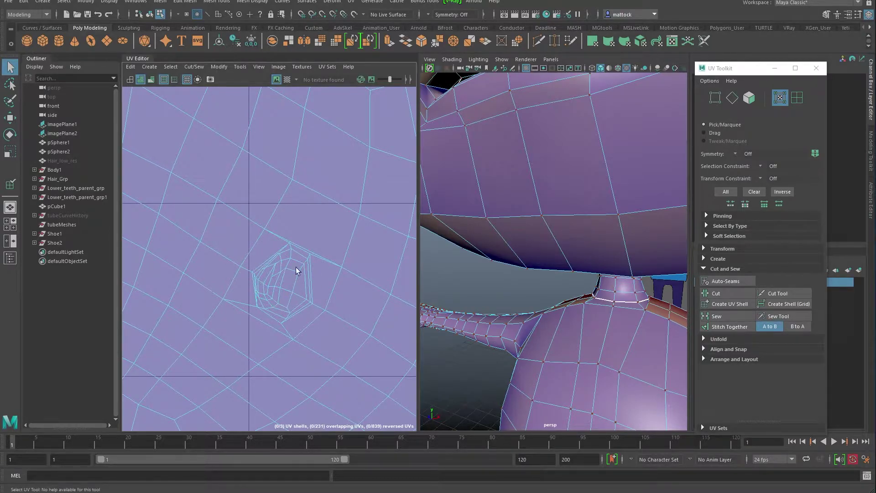
pyautogui.keyDown('alt'); pyautogui.moveTo(319, 210); pyautogui.dragTo(139, 224, button='right'); pyautogui.keyUp('alt')
pyautogui.keyDown('alt'); pyautogui.moveTo(251, 225); pyautogui.dragTo(291, 191, button='middle'); pyautogui.keyUp('alt')
pyautogui.keyDown('alt'); pyautogui.moveTo(283, 193); pyautogui.dragTo(238, 196, button='right'); pyautogui.keyUp('alt')
# Step: Save the scene as a new version named CartoonBoy_v07.ma in the CartoonBoy folder
pyautogui.click(10, 3)
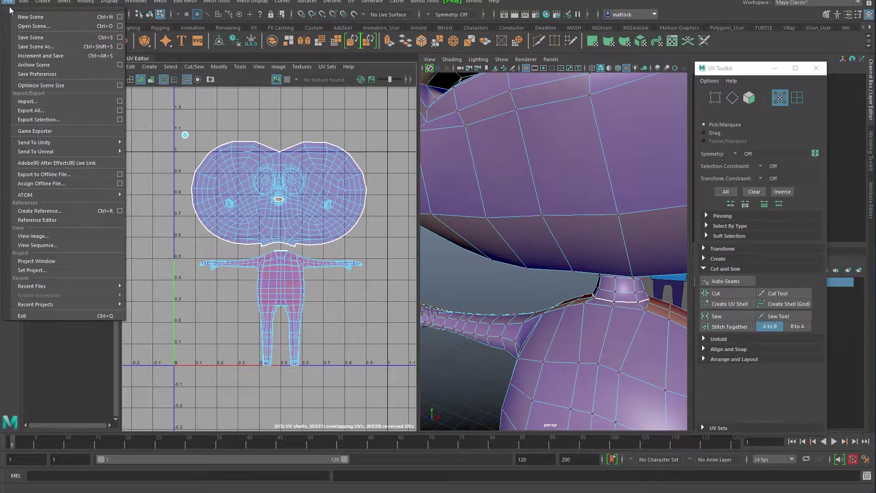
pyautogui.click(42, 52)
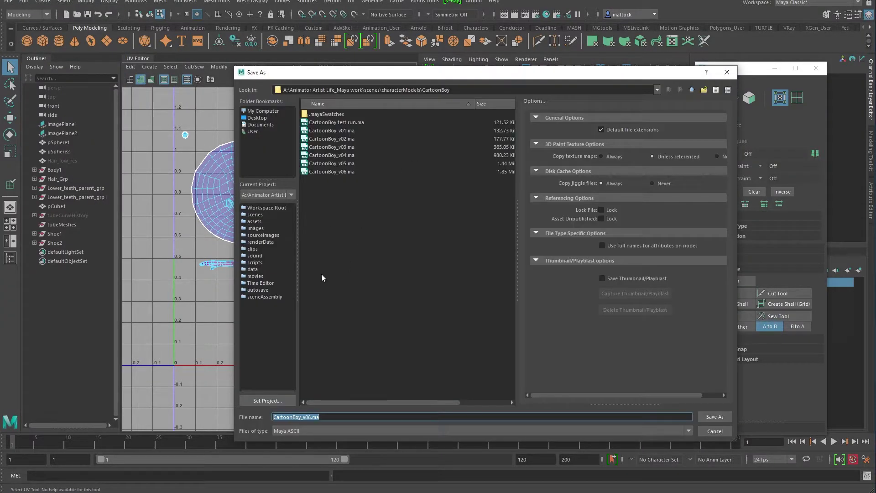
pyautogui.click(311, 417)
pyautogui.write('7')
pyautogui.press('Return')
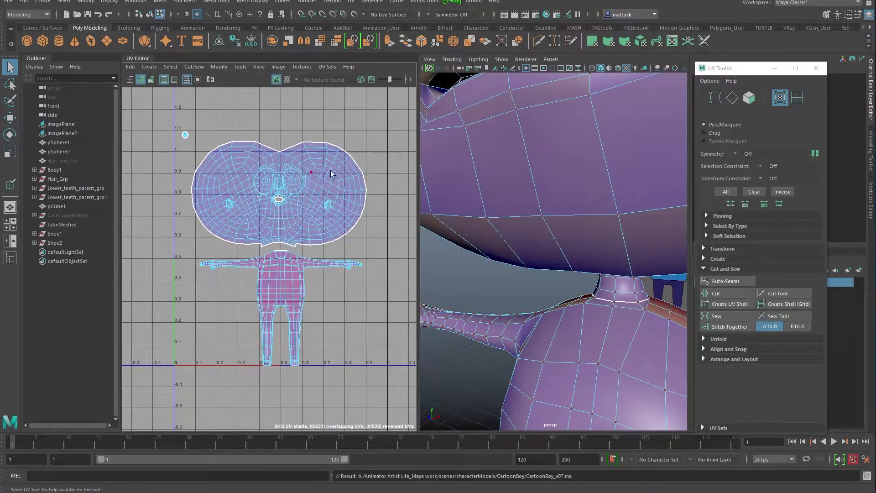
# Step: Frame the boy's body in the perspective view and widen that view against the UV Editor
pyautogui.keyDown('alt'); pyautogui.moveTo(618, 218); pyautogui.dragTo(527, 227, button='right'); pyautogui.keyUp('alt')
pyautogui.keyDown('alt'); pyautogui.moveTo(527, 227); pyautogui.dragTo(498, 228); pyautogui.keyUp('alt')
pyautogui.keyDown('alt'); pyautogui.moveTo(497, 229); pyautogui.dragTo(543, 235, button='right'); pyautogui.keyUp('alt')
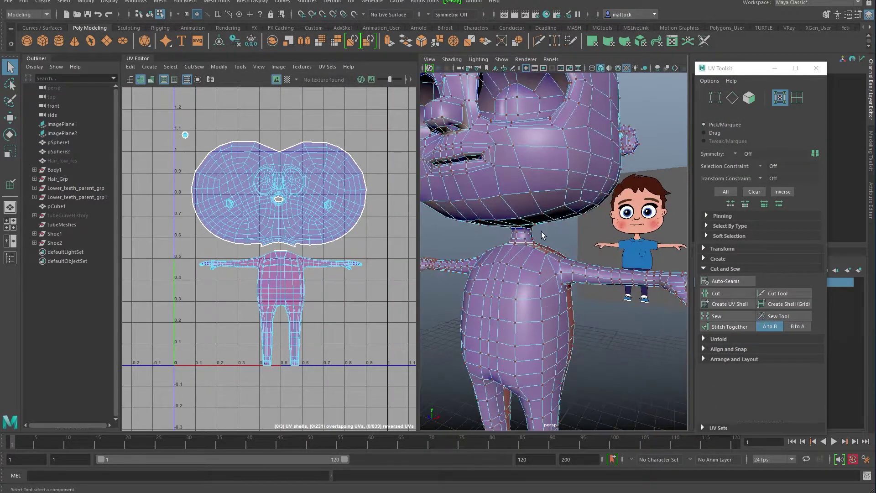
pyautogui.keyDown('alt'); pyautogui.moveTo(523, 257); pyautogui.dragTo(524, 240, button='middle'); pyautogui.keyUp('alt')
pyautogui.keyDown('alt'); pyautogui.moveTo(568, 241); pyautogui.dragTo(521, 240, button='right'); pyautogui.keyUp('alt')
pyautogui.moveTo(419, 261); pyautogui.dragTo(377, 261)
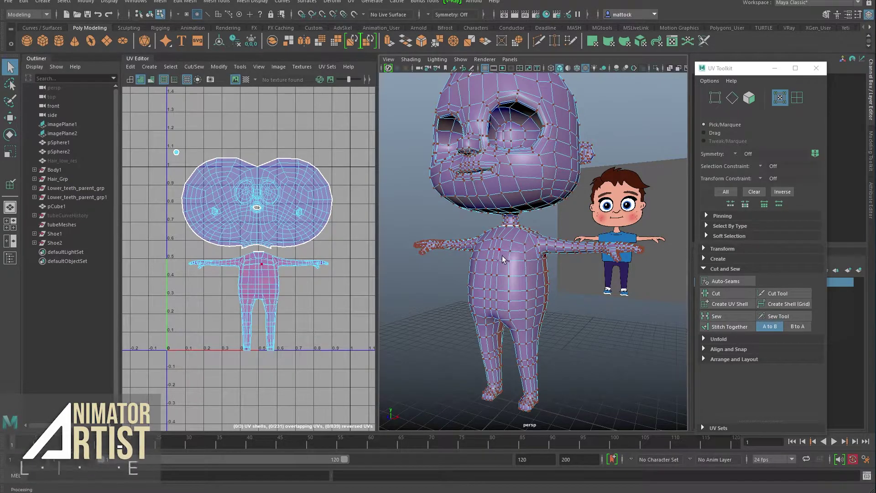
# Step: Select the edge loop around the shoulder, enable Object X symmetry and cut the UVs along the loop on both arms
pyautogui.keyDown('alt'); pyautogui.moveTo(502, 259); pyautogui.dragTo(494, 268); pyautogui.keyUp('alt')
pyautogui.keyDown('alt'); pyautogui.moveTo(494, 268); pyautogui.dragTo(512, 245, button='right'); pyautogui.keyUp('alt')
pyautogui.keyDown('alt'); pyautogui.moveTo(512, 245); pyautogui.dragTo(490, 242); pyautogui.keyUp('alt')
pyautogui.keyDown('alt'); pyautogui.moveTo(491, 243); pyautogui.dragTo(516, 247, button='right'); pyautogui.keyUp('alt')
pyautogui.keyDown('alt'); pyautogui.moveTo(479, 236); pyautogui.dragTo(504, 260); pyautogui.keyUp('alt')
pyautogui.moveTo(528, 261); pyautogui.dragTo(524, 230, button='right')
pyautogui.doubleClick(518, 245)
pyautogui.keyDown('shift'); pyautogui.click(580, 266); pyautogui.keyUp('shift')
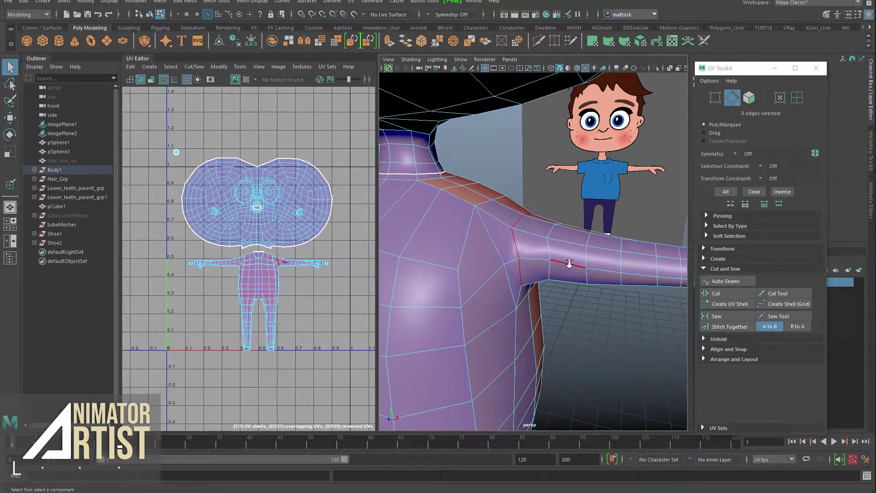
pyautogui.keyDown('alt'); pyautogui.moveTo(585, 263); pyautogui.dragTo(497, 265, button='right'); pyautogui.keyUp('alt')
pyautogui.moveTo(488, 270)
pyautogui.keyDown('alt'); pyautogui.mouseDown()
pyautogui.moveTo(522, 260)
pyautogui.moveTo(497, 256)
pyautogui.mouseUp(); pyautogui.keyUp('alt')
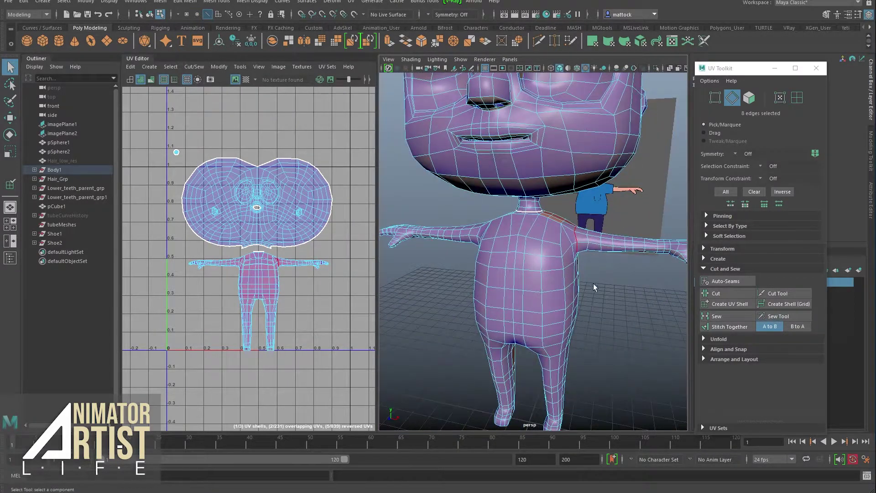
pyautogui.press('w')
pyautogui.moveTo(610, 283); pyautogui.dragTo(607, 242)
pyautogui.keyDown('alt'); pyautogui.moveTo(497, 262); pyautogui.dragTo(480, 239); pyautogui.keyUp('alt')
pyautogui.click(718, 295)
pyautogui.click(515, 275)
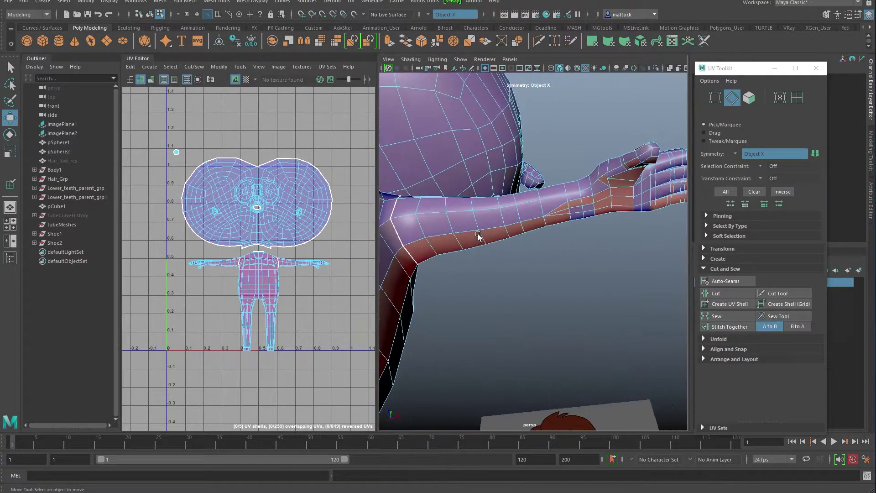
# Step: Cut the UVs around the wrist loops and along the adjoining edges on the underside of the forearms
pyautogui.click(421, 245)
pyautogui.doubleClick(603, 204)
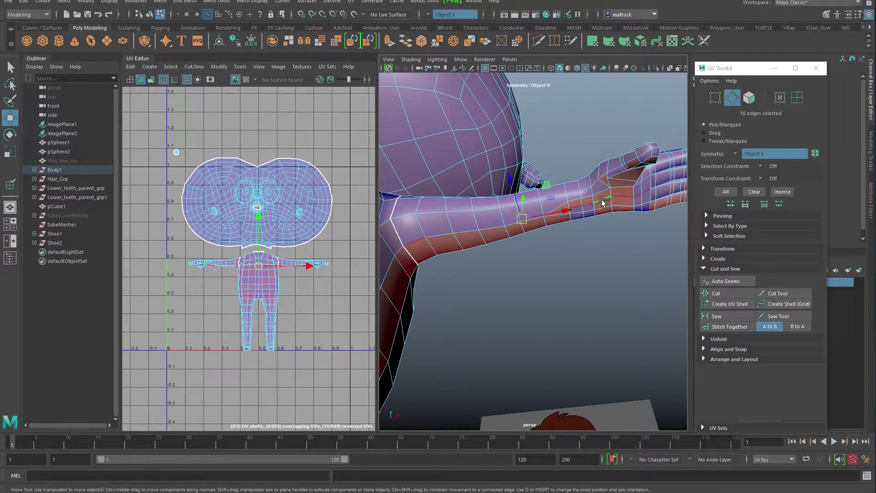
pyautogui.keyDown('alt'); pyautogui.moveTo(513, 263); pyautogui.dragTo(601, 210); pyautogui.keyUp('alt')
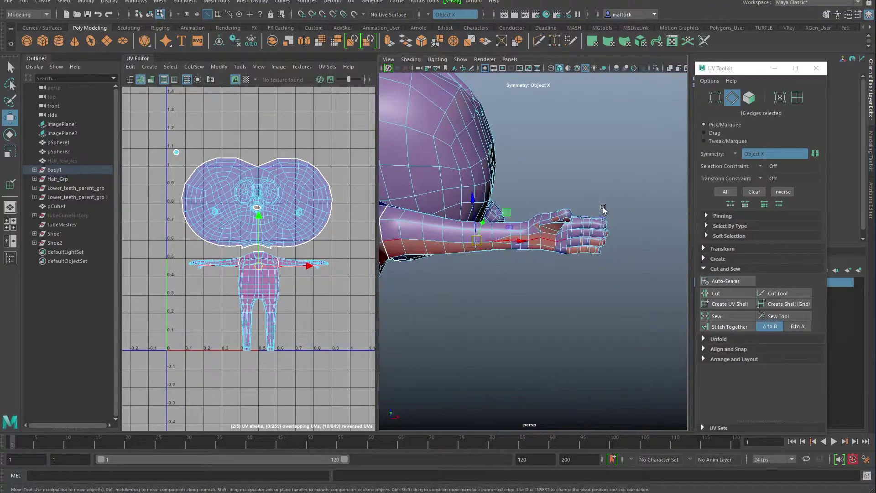
pyautogui.keyDown('ctrl'); pyautogui.moveTo(556, 265); pyautogui.dragTo(556, 264); pyautogui.keyUp('ctrl')
pyautogui.keyDown('alt'); pyautogui.moveTo(454, 248); pyautogui.dragTo(556, 247, button='right'); pyautogui.keyUp('alt')
pyautogui.keyDown('shift'); pyautogui.doubleClick(588, 237); pyautogui.keyUp('shift')
pyautogui.keyDown('alt'); pyautogui.moveTo(575, 274); pyautogui.dragTo(537, 266); pyautogui.keyUp('alt')
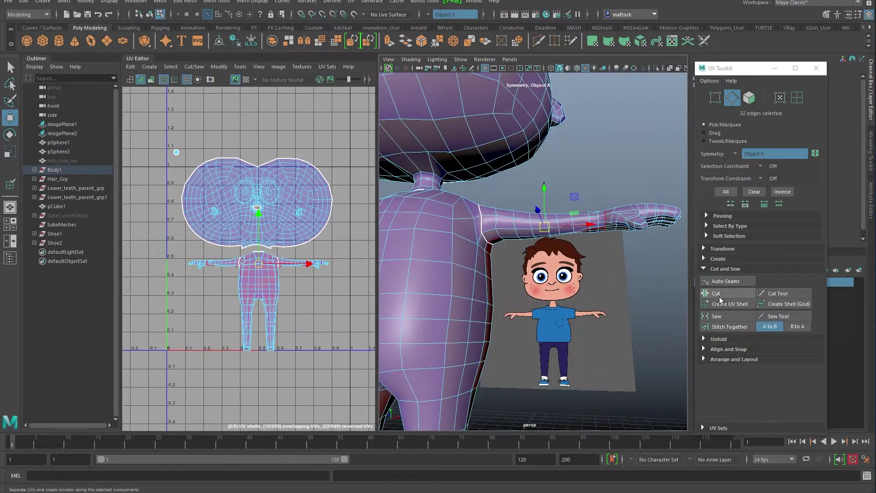
pyautogui.keyDown('alt'); pyautogui.moveTo(639, 282); pyautogui.dragTo(525, 211); pyautogui.keyUp('alt')
pyautogui.click(622, 269)
# Step: Cut the UVs along the remaining underside edges of the arms, joining the armpit seam to the forearm seam
pyautogui.click(524, 210)
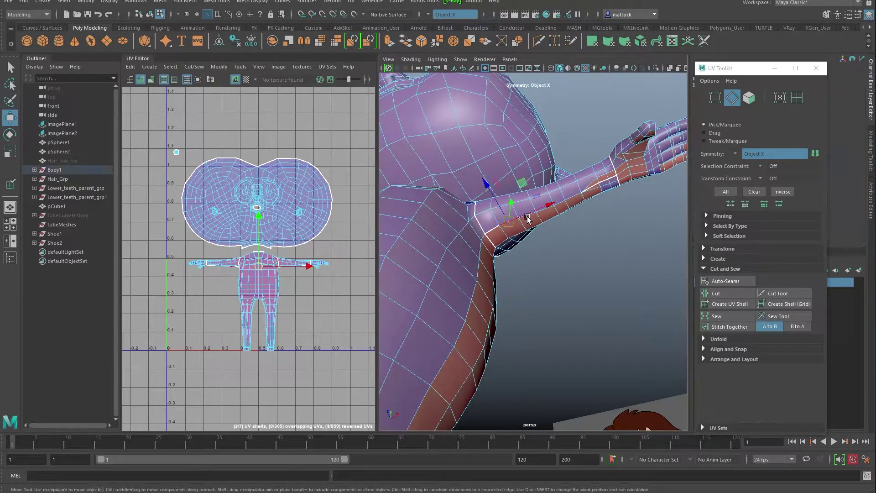
pyautogui.keyDown('alt'); pyautogui.moveTo(456, 206); pyautogui.dragTo(538, 255, button='right'); pyautogui.keyUp('alt')
pyautogui.moveTo(538, 255)
pyautogui.keyDown('alt'); pyautogui.mouseDown()
pyautogui.moveTo(555, 221)
pyautogui.moveTo(542, 264)
pyautogui.mouseUp(); pyautogui.keyUp('alt')
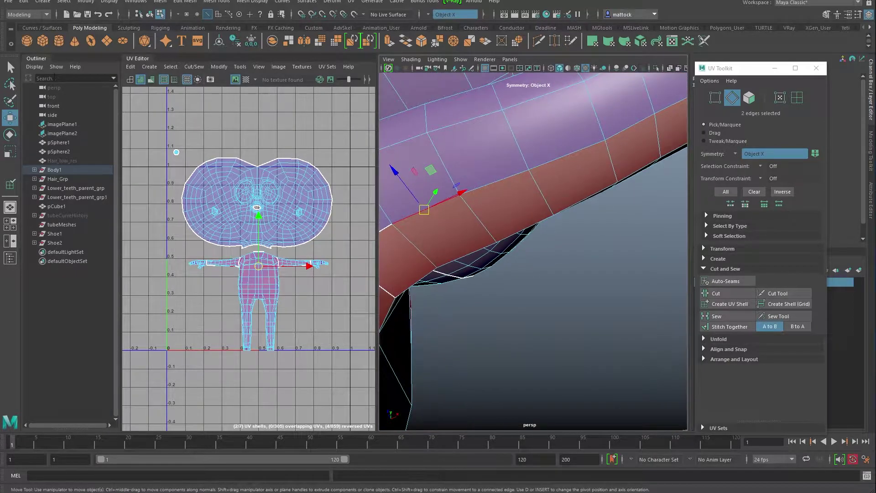
pyautogui.keyDown('shift'); pyautogui.click(509, 177); pyautogui.keyUp('shift')
pyautogui.keyDown('shift'); pyautogui.click(574, 151); pyautogui.keyUp('shift')
pyautogui.keyDown('alt'); pyautogui.moveTo(552, 165); pyautogui.dragTo(530, 206); pyautogui.keyUp('alt')
pyautogui.keyDown('shift'); pyautogui.click(484, 248); pyautogui.keyUp('shift')
pyautogui.keyDown('shift'); pyautogui.click(524, 231); pyautogui.keyUp('shift')
pyautogui.keyDown('shift'); pyautogui.click(564, 216); pyautogui.keyUp('shift')
pyautogui.click(717, 296)
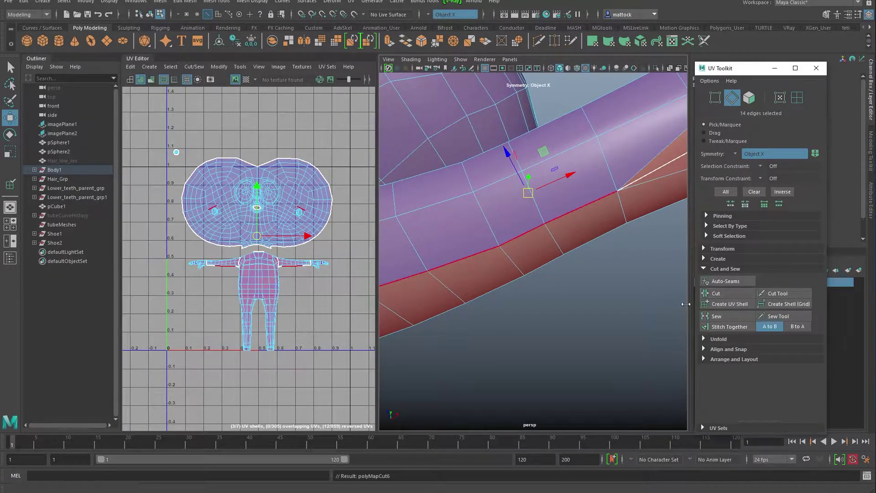
pyautogui.scroll(-5, 522, 289)
pyautogui.click(560, 293)
# Step: Examine the new arm seams together with the torso and shoulders from the front, side and back
pyautogui.keyDown('alt'); pyautogui.moveTo(563, 280); pyautogui.dragTo(484, 228); pyautogui.keyUp('alt')
pyautogui.scroll(-3, 561, 252)
pyautogui.scroll(-4, 619, 260)
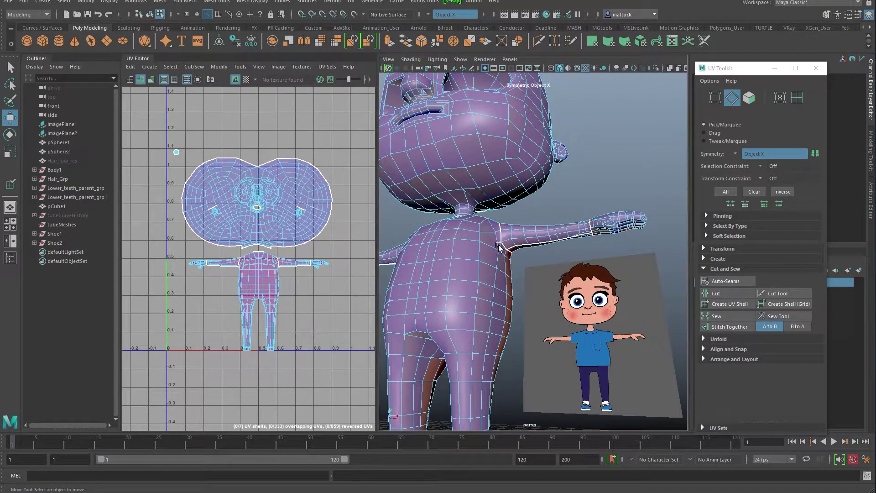
pyautogui.keyDown('alt'); pyautogui.moveTo(520, 245); pyautogui.dragTo(563, 269); pyautogui.keyUp('alt')
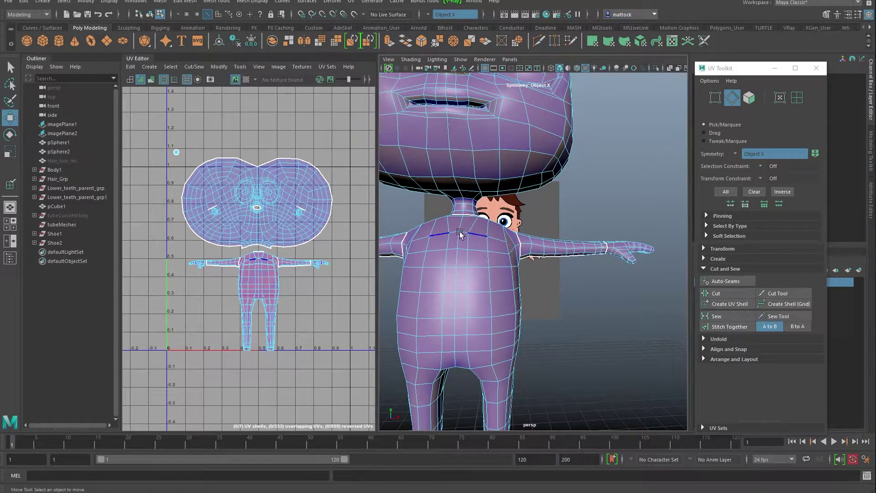
pyautogui.keyDown('alt'); pyautogui.moveTo(520, 199); pyautogui.dragTo(587, 135); pyautogui.keyUp('alt')
pyautogui.keyDown('alt'); pyautogui.moveTo(490, 287); pyautogui.dragTo(588, 294); pyautogui.keyUp('alt')
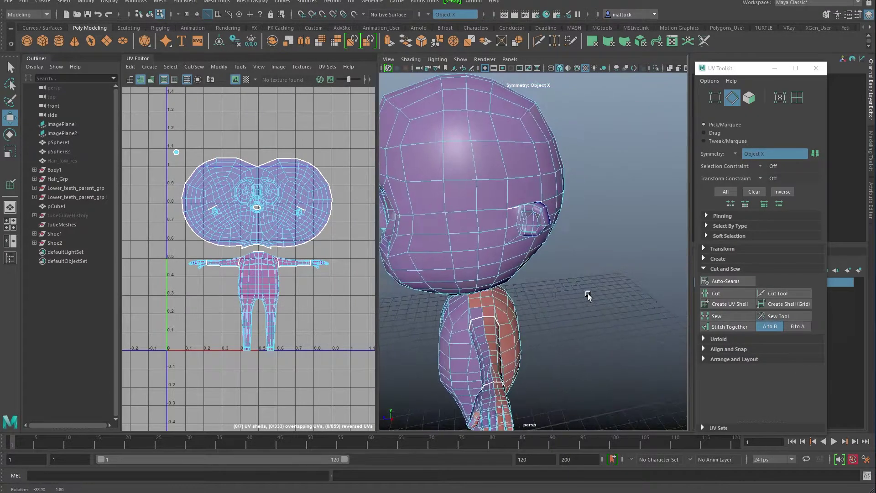
pyautogui.keyDown('alt'); pyautogui.moveTo(497, 278); pyautogui.dragTo(542, 270, button='right'); pyautogui.keyUp('alt')
pyautogui.keyDown('alt'); pyautogui.moveTo(543, 270); pyautogui.dragTo(472, 274); pyautogui.keyUp('alt')
pyautogui.keyDown('alt'); pyautogui.moveTo(511, 297); pyautogui.dragTo(503, 262, button='middle'); pyautogui.keyUp('alt')
pyautogui.keyDown('alt'); pyautogui.moveTo(502, 262); pyautogui.dragTo(615, 278); pyautogui.keyUp('alt')
pyautogui.keyDown('alt'); pyautogui.moveTo(615, 277); pyautogui.dragTo(529, 270, button='right'); pyautogui.keyUp('alt')
pyautogui.keyDown('alt'); pyautogui.moveTo(515, 270); pyautogui.dragTo(580, 262); pyautogui.keyUp('alt')
pyautogui.keyDown('alt'); pyautogui.moveTo(579, 262); pyautogui.dragTo(502, 257, button='middle'); pyautogui.keyUp('alt')
pyautogui.keyDown('alt'); pyautogui.moveTo(501, 258); pyautogui.dragTo(538, 196); pyautogui.keyUp('alt')
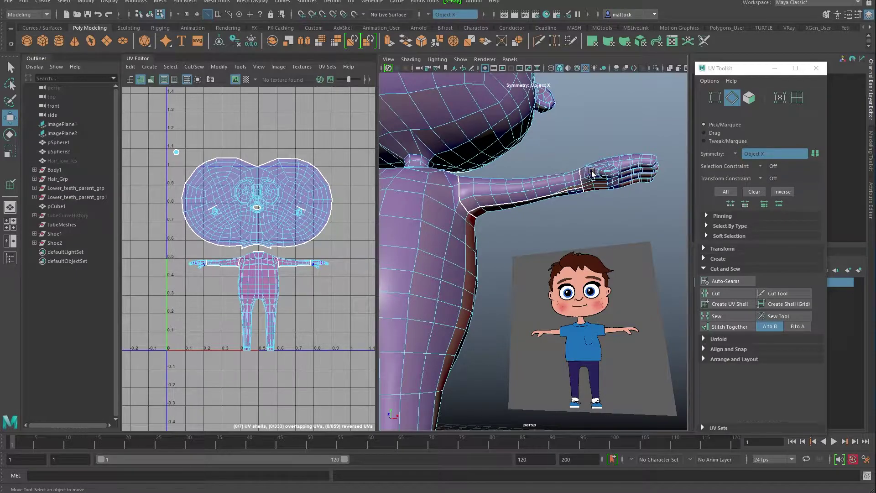
# Step: Cut the UVs along the edge loops around the tops of both legs to separate them from the torso
pyautogui.keyDown('alt'); pyautogui.moveTo(491, 278); pyautogui.dragTo(522, 195); pyautogui.keyUp('alt')
pyautogui.doubleClick(518, 209)
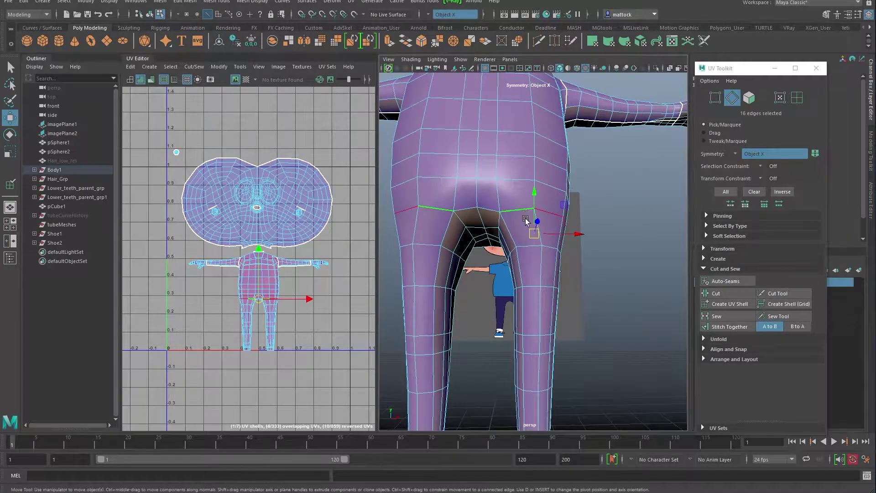
pyautogui.keyDown('alt'); pyautogui.moveTo(467, 276); pyautogui.dragTo(604, 267); pyautogui.keyUp('alt')
pyautogui.click(723, 294)
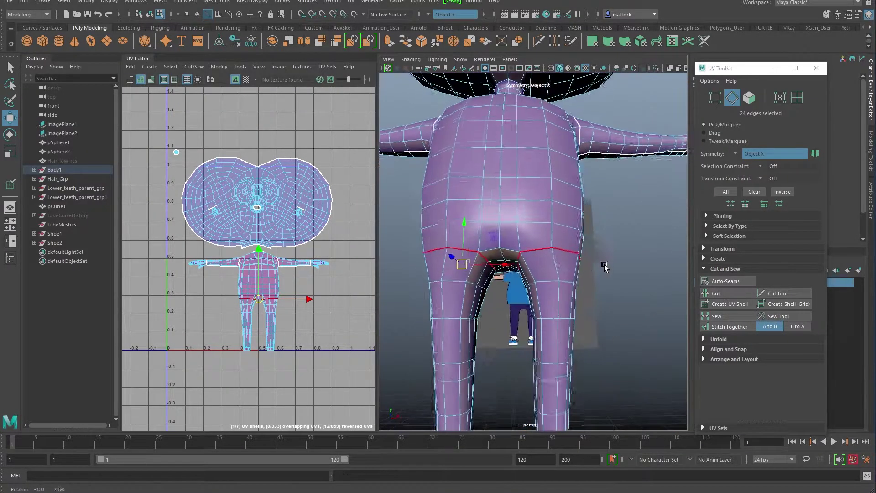
# Step: Select the edges bordering the sole of the foot and cut the UVs around both soles
pyautogui.keyDown('alt'); pyautogui.moveTo(559, 337); pyautogui.dragTo(569, 221, button='middle'); pyautogui.keyUp('alt')
pyautogui.keyDown('alt'); pyautogui.moveTo(569, 224); pyautogui.dragTo(512, 237); pyautogui.keyUp('alt')
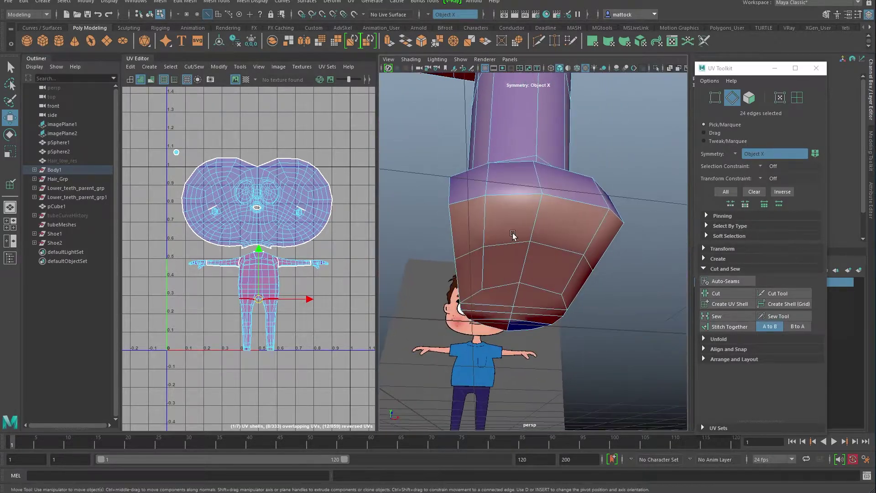
pyautogui.doubleClick(510, 196)
pyautogui.keyDown('alt'); pyautogui.moveTo(511, 196); pyautogui.dragTo(533, 216); pyautogui.keyUp('alt')
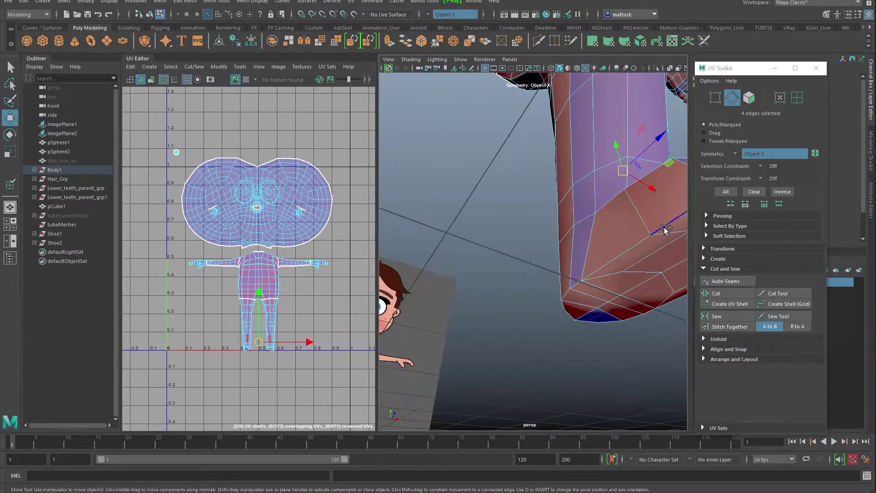
pyautogui.keyDown('alt'); pyautogui.moveTo(597, 308); pyautogui.dragTo(498, 281); pyautogui.keyUp('alt')
pyautogui.keyDown('shift'); pyautogui.click(476, 239); pyautogui.keyUp('shift')
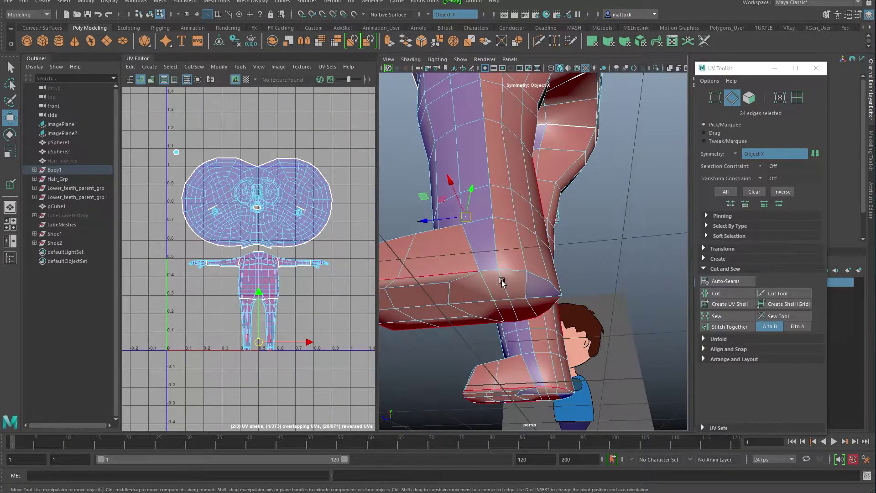
pyautogui.keyDown('shift'); pyautogui.doubleClick(539, 281); pyautogui.keyUp('shift')
pyautogui.keyDown('shift'); pyautogui.click(555, 286); pyautogui.keyUp('shift')
pyautogui.keyDown('alt'); pyautogui.moveTo(555, 286); pyautogui.dragTo(633, 250); pyautogui.keyUp('alt')
pyautogui.click(715, 292)
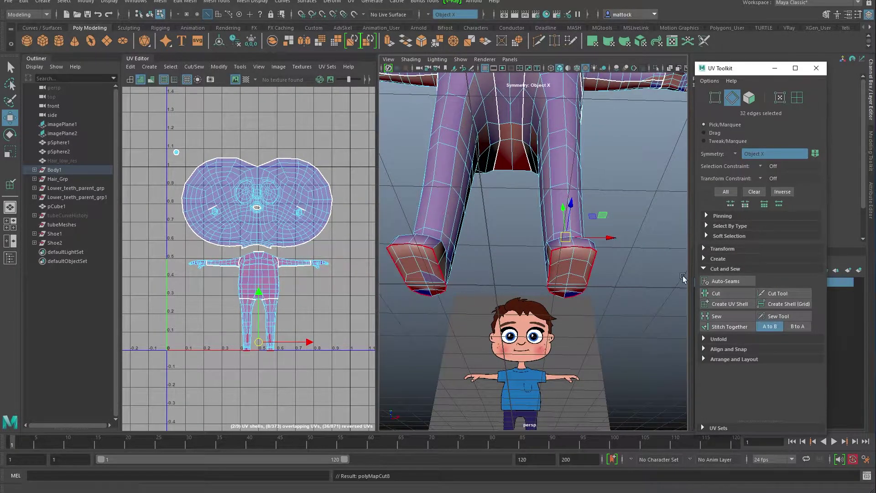
pyautogui.click(624, 254)
# Step: Cut the UVs along the inner leg edges from the crotch down to the sole on both legs
pyautogui.keyDown('alt'); pyautogui.moveTo(624, 253); pyautogui.dragTo(558, 253); pyautogui.keyUp('alt')
pyautogui.keyDown('alt'); pyautogui.moveTo(558, 254); pyautogui.dragTo(571, 219, button='right'); pyautogui.keyUp('alt')
pyautogui.keyDown('alt'); pyautogui.moveTo(570, 218); pyautogui.dragTo(533, 187); pyautogui.keyUp('alt')
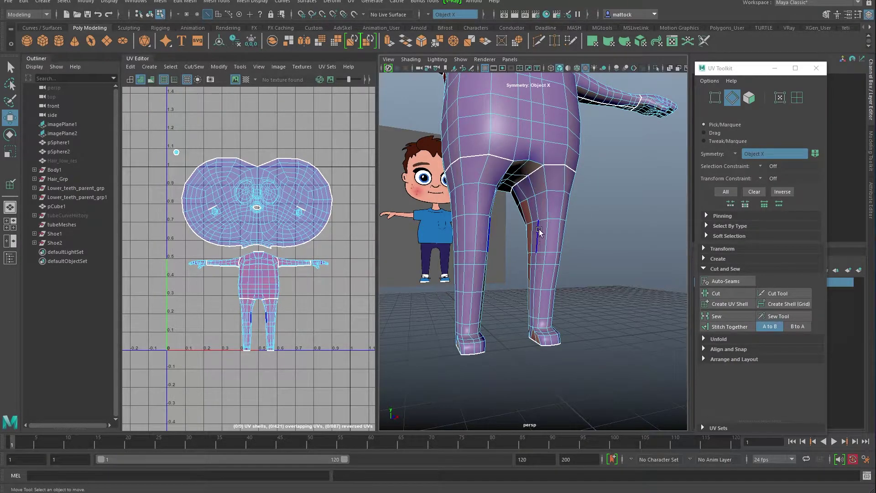
pyautogui.keyDown('alt'); pyautogui.moveTo(568, 186); pyautogui.dragTo(549, 207); pyautogui.keyUp('alt')
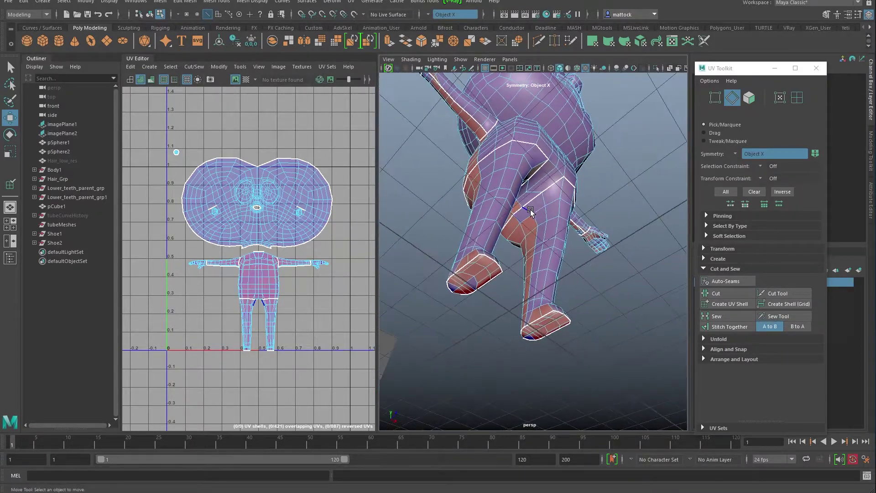
pyautogui.click(530, 209)
pyautogui.keyDown('alt'); pyautogui.moveTo(540, 247); pyautogui.dragTo(568, 248, button='right'); pyautogui.keyUp('alt')
pyautogui.keyDown('alt'); pyautogui.moveTo(568, 248); pyautogui.dragTo(549, 257); pyautogui.keyUp('alt')
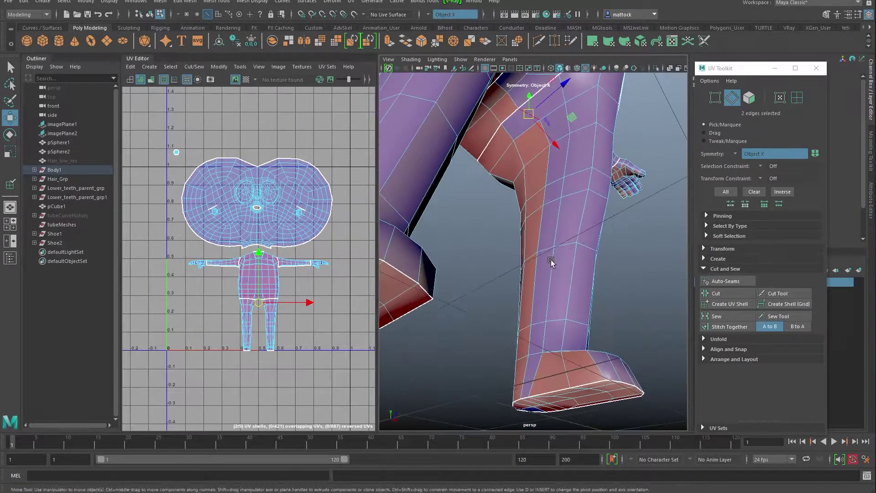
pyautogui.keyDown('shift'); pyautogui.doubleClick(524, 370); pyautogui.keyUp('shift')
pyautogui.moveTo(570, 292)
pyautogui.keyDown('alt'); pyautogui.mouseDown()
pyautogui.moveTo(516, 294)
pyautogui.moveTo(562, 305)
pyautogui.mouseUp(); pyautogui.keyUp('alt')
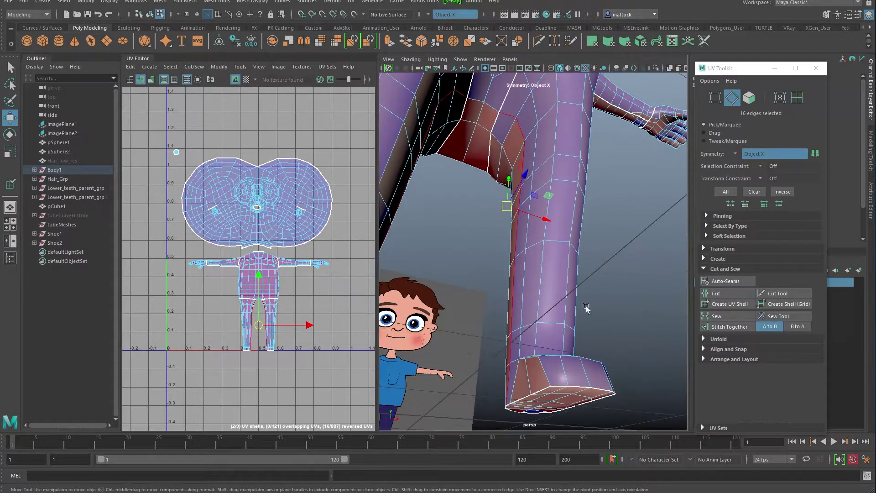
pyautogui.click(715, 294)
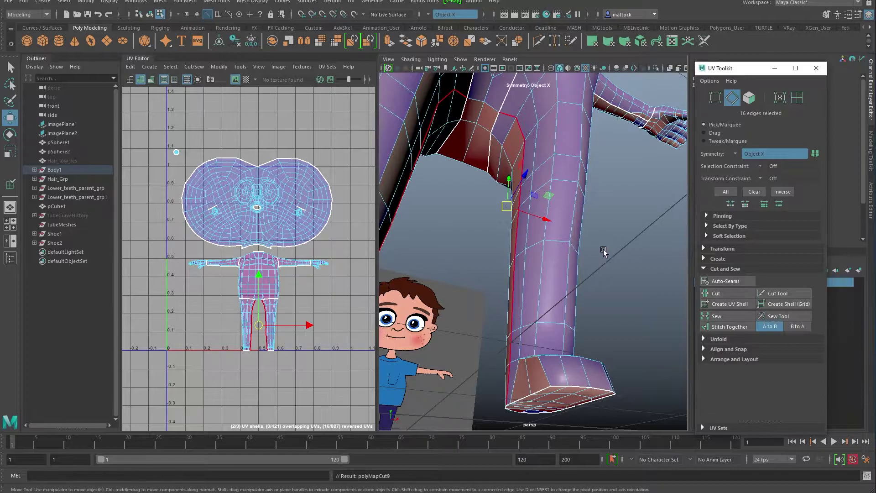
pyautogui.click(632, 240)
# Step: Cut the UVs along the crotch edges that bridge the two leg seams between the torso's front and back
pyautogui.scroll(-4, 598, 232)
pyautogui.keyDown('alt'); pyautogui.moveTo(583, 224); pyautogui.dragTo(565, 274); pyautogui.keyUp('alt')
pyautogui.keyDown('alt'); pyautogui.moveTo(554, 187); pyautogui.dragTo(426, 218); pyautogui.keyUp('alt')
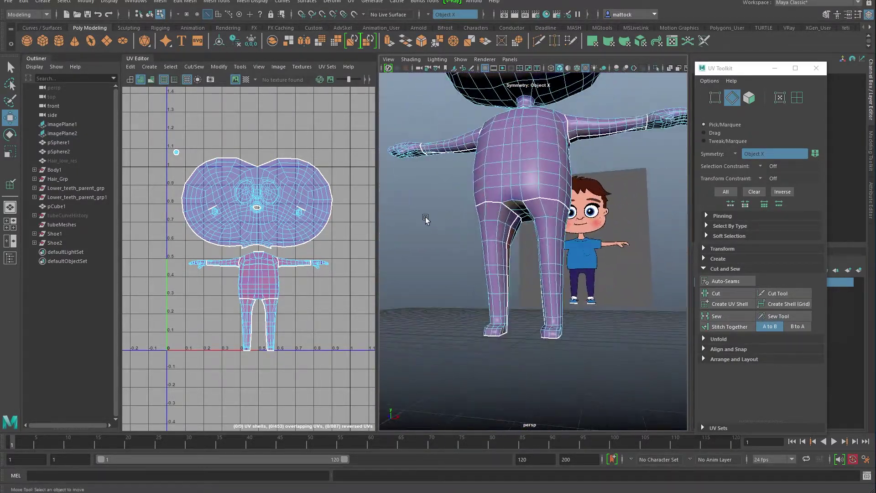
pyautogui.keyDown('alt'); pyautogui.moveTo(426, 218); pyautogui.dragTo(517, 247, button='right'); pyautogui.keyUp('alt')
pyautogui.keyDown('alt'); pyautogui.moveTo(517, 247); pyautogui.dragTo(533, 186); pyautogui.keyUp('alt')
pyautogui.keyDown('alt'); pyautogui.moveTo(494, 216); pyautogui.dragTo(531, 197); pyautogui.keyUp('alt')
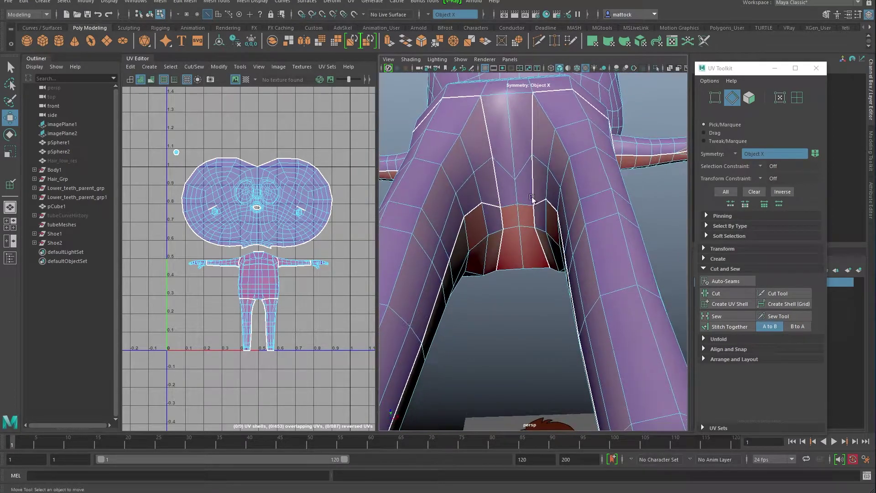
pyautogui.click(508, 205)
pyautogui.click(727, 294)
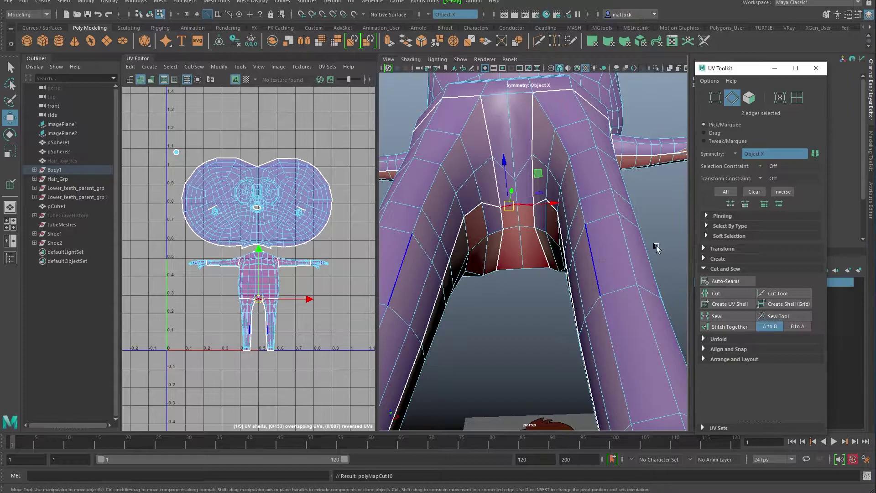
# Step: Cut the UVs along the vertical centre edge line down the torso's back from the neck to the crotch, and save the scene
pyautogui.keyDown('alt'); pyautogui.moveTo(634, 253); pyautogui.dragTo(552, 268, button='right'); pyautogui.keyUp('alt')
pyautogui.keyDown('alt'); pyautogui.moveTo(551, 268); pyautogui.dragTo(530, 219); pyautogui.keyUp('alt')
pyautogui.keyDown('alt'); pyautogui.moveTo(530, 177); pyautogui.dragTo(517, 204); pyautogui.keyUp('alt')
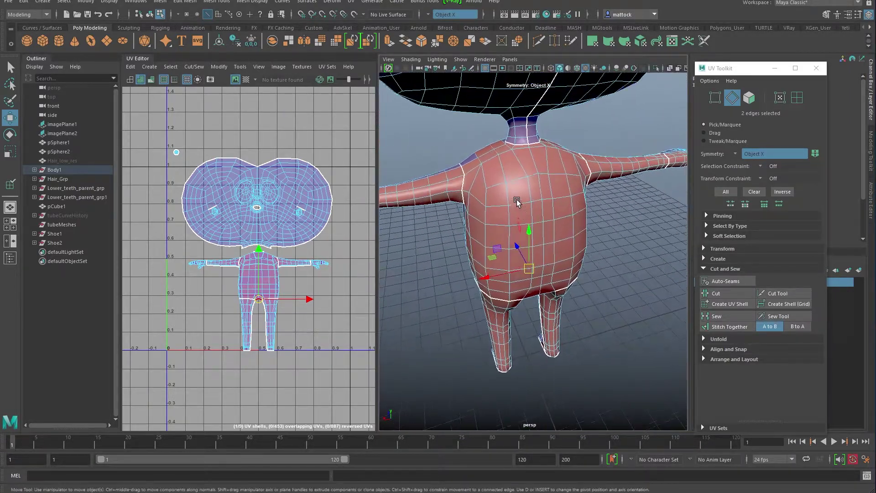
pyautogui.click(533, 148)
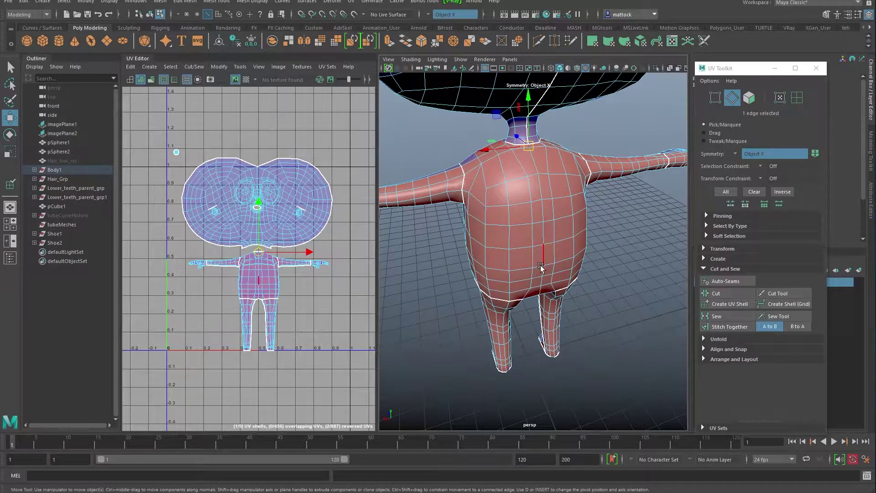
pyautogui.keyDown('alt'); pyautogui.moveTo(540, 266); pyautogui.dragTo(606, 228, button='right'); pyautogui.keyUp('alt')
pyautogui.keyDown('alt'); pyautogui.moveTo(576, 137); pyautogui.dragTo(576, 293, button='middle'); pyautogui.keyUp('alt')
pyautogui.keyDown('alt'); pyautogui.moveTo(575, 293); pyautogui.dragTo(534, 299, button='right'); pyautogui.keyUp('alt')
pyautogui.keyDown('alt'); pyautogui.moveTo(534, 299); pyautogui.dragTo(532, 229); pyautogui.keyUp('alt')
pyautogui.doubleClick(514, 237)
pyautogui.click(743, 293)
pyautogui.keyDown('alt'); pyautogui.moveTo(609, 222); pyautogui.dragTo(592, 242, button='right'); pyautogui.keyUp('alt')
pyautogui.click(593, 247)
pyautogui.keyDown('alt'); pyautogui.moveTo(559, 254); pyautogui.dragTo(577, 275); pyautogui.keyUp('alt')
pyautogui.keyDown('alt'); pyautogui.moveTo(577, 276); pyautogui.dragTo(524, 246, button='right'); pyautogui.keyUp('alt')
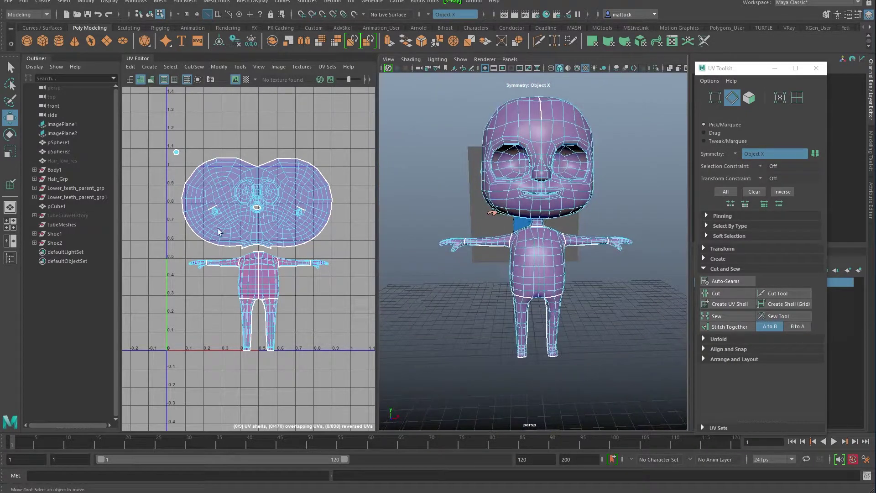
pyautogui.press('w')
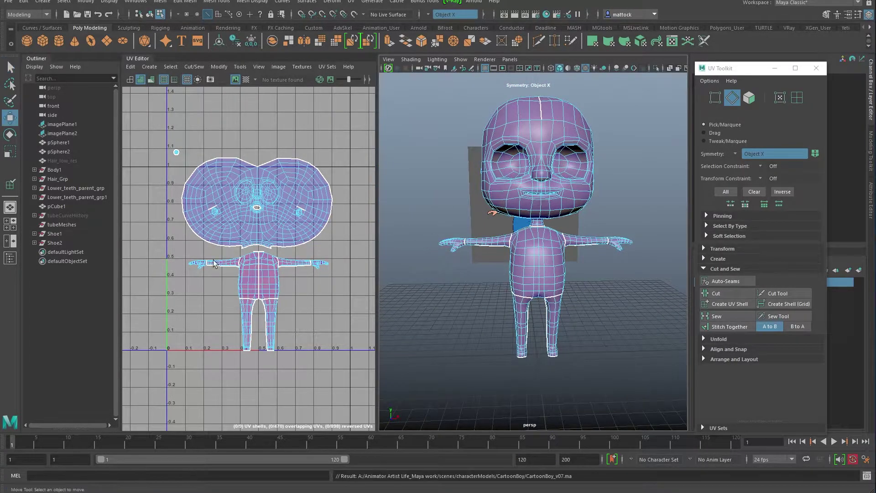
# Step: Select the UVs of all torso, arm, hand and leg shells below the head, turn off symmetry and unfold them
pyautogui.moveTo(259, 268); pyautogui.dragTo(295, 270, button='right')
pyautogui.moveTo(176, 250); pyautogui.dragTo(335, 365)
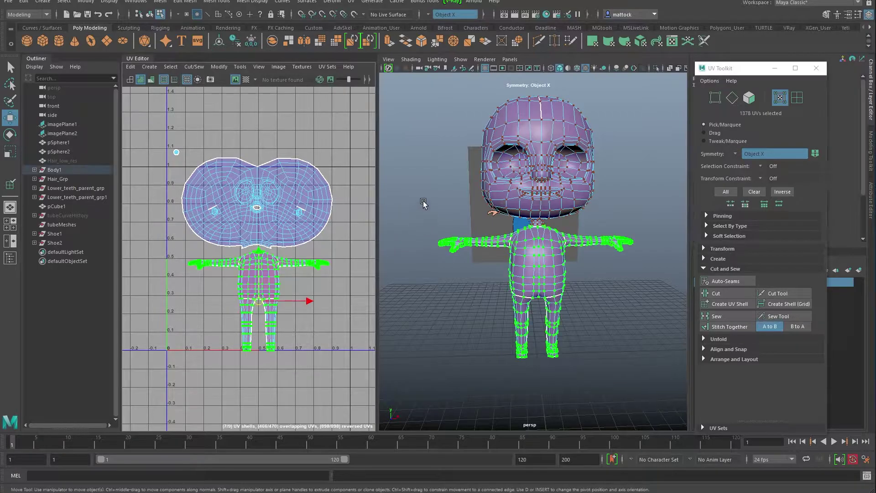
pyautogui.press('w')
pyautogui.moveTo(426, 209); pyautogui.dragTo(424, 154)
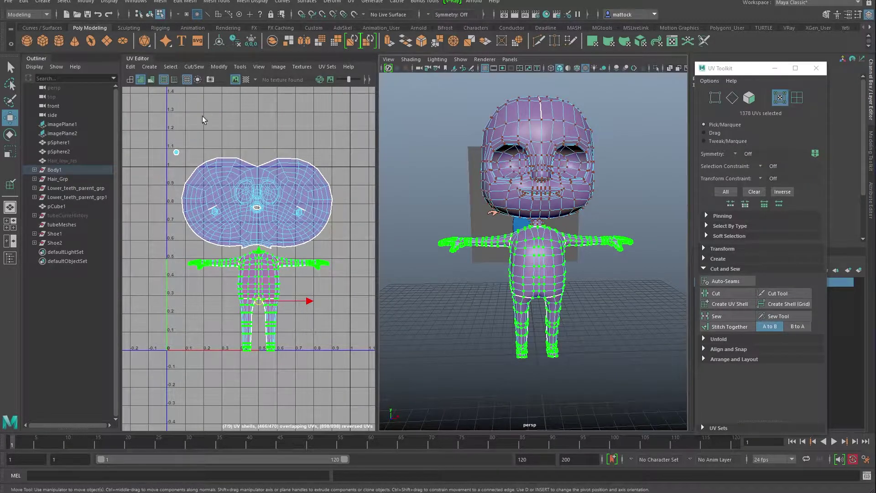
pyautogui.click(227, 66)
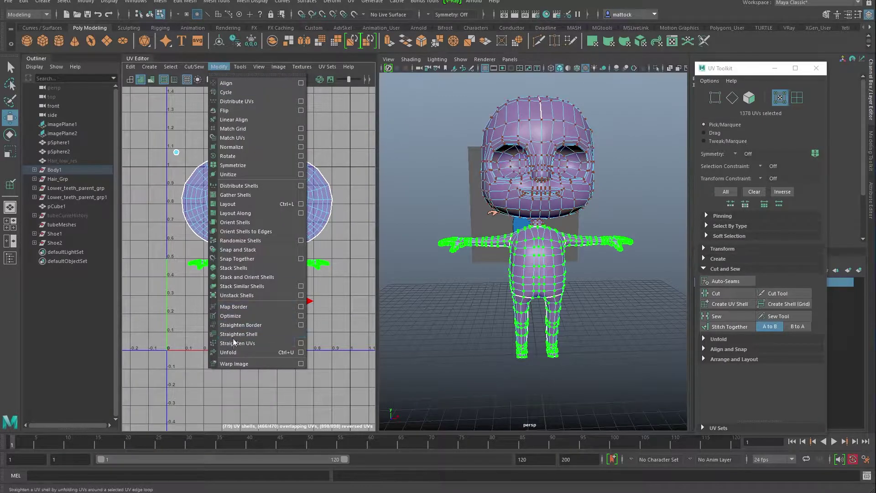
pyautogui.click(235, 352)
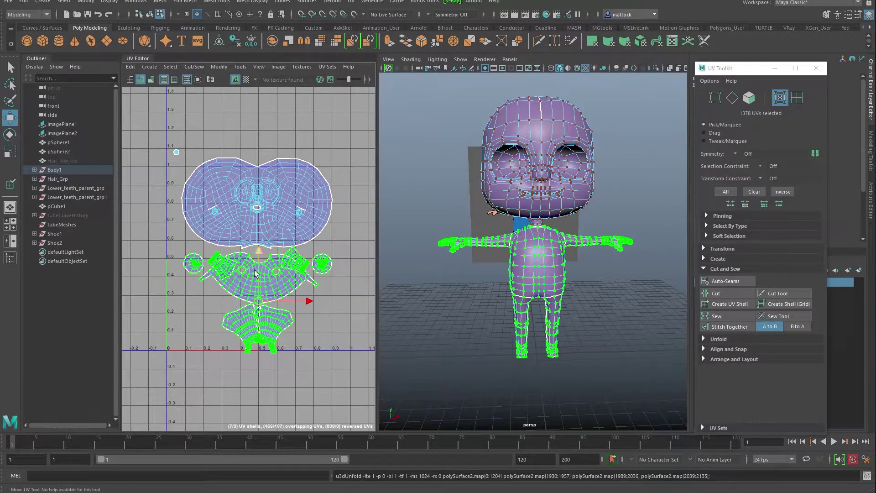
# Step: Enlarge the UV Editor view and try to lay out the shells with no UVs selected
pyautogui.scroll(4, 319, 319)
pyautogui.keyDown('alt'); pyautogui.moveTo(314, 315); pyautogui.dragTo(270, 292, button='middle'); pyautogui.keyUp('alt')
pyautogui.moveTo(378, 291); pyautogui.dragTo(488, 289)
pyautogui.keyDown('alt'); pyautogui.moveTo(392, 271); pyautogui.dragTo(319, 267, button='right'); pyautogui.keyUp('alt')
pyautogui.keyDown('alt'); pyautogui.moveTo(419, 278); pyautogui.dragTo(317, 272, button='middle'); pyautogui.keyUp('alt')
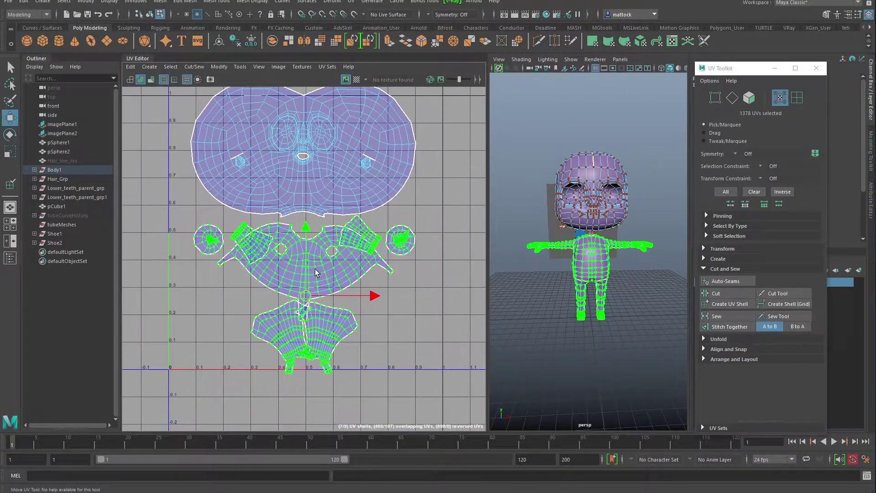
pyautogui.keyDown('alt'); pyautogui.moveTo(343, 276); pyautogui.dragTo(329, 196, button='right'); pyautogui.keyUp('alt')
pyautogui.keyDown('alt'); pyautogui.moveTo(329, 196); pyautogui.dragTo(347, 231, button='middle'); pyautogui.keyUp('alt')
pyautogui.moveTo(335, 280); pyautogui.dragTo(379, 272, button='right')
pyautogui.click(437, 257)
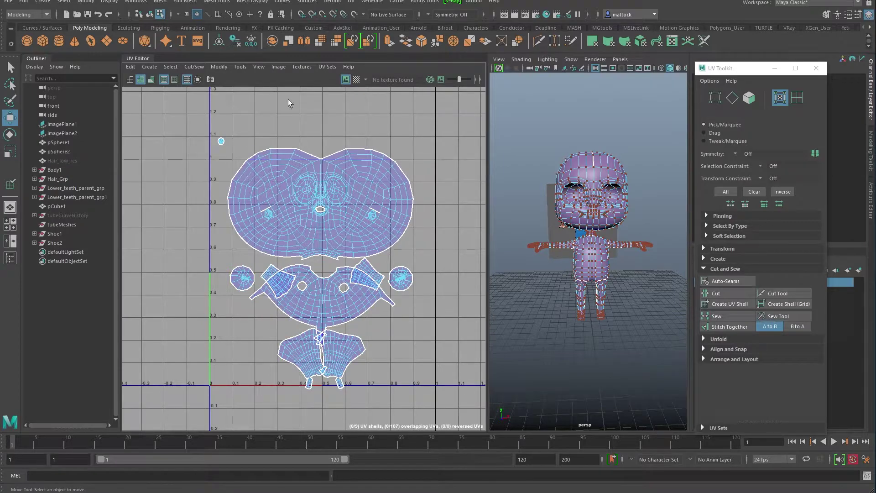
pyautogui.click(239, 67)
pyautogui.click(228, 204)
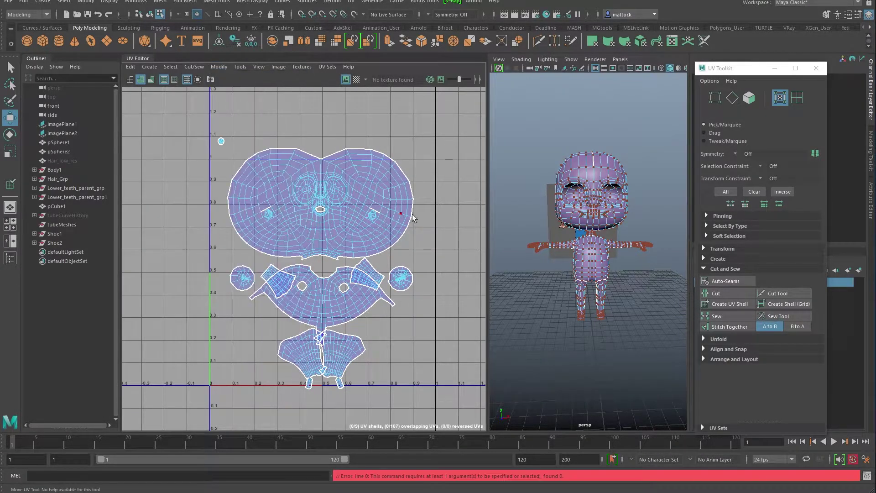
# Step: Select the UVs of every shell, including the head, and lay them out in the 0 to 1 UV space
pyautogui.moveTo(312, 220); pyautogui.dragTo(343, 219, button='right')
pyautogui.moveTo(220, 138); pyautogui.dragTo(427, 389)
pyautogui.click(219, 67)
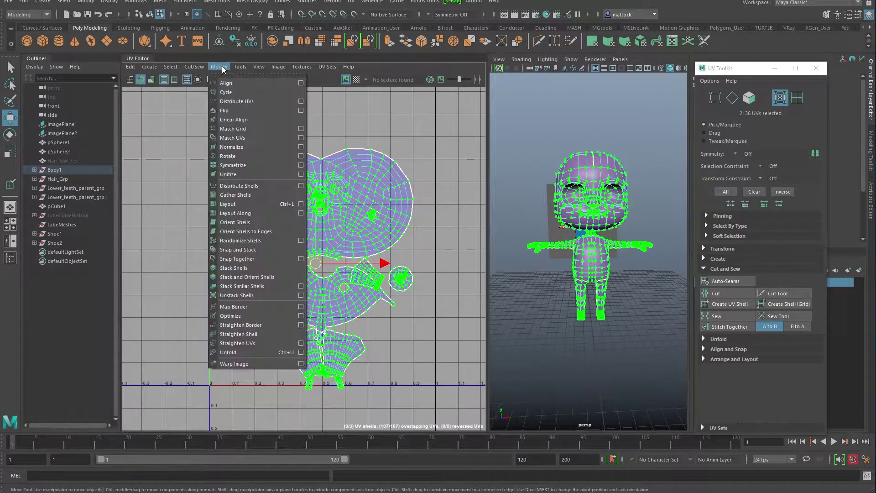
pyautogui.click(238, 202)
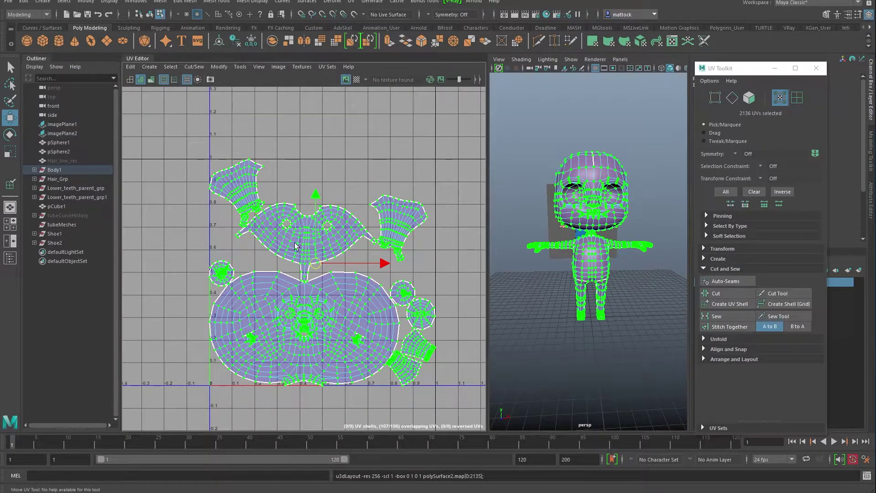
# Step: Display the checker map on the body mesh and switch to object selection with the whole body selected
pyautogui.scroll(3, 296, 287)
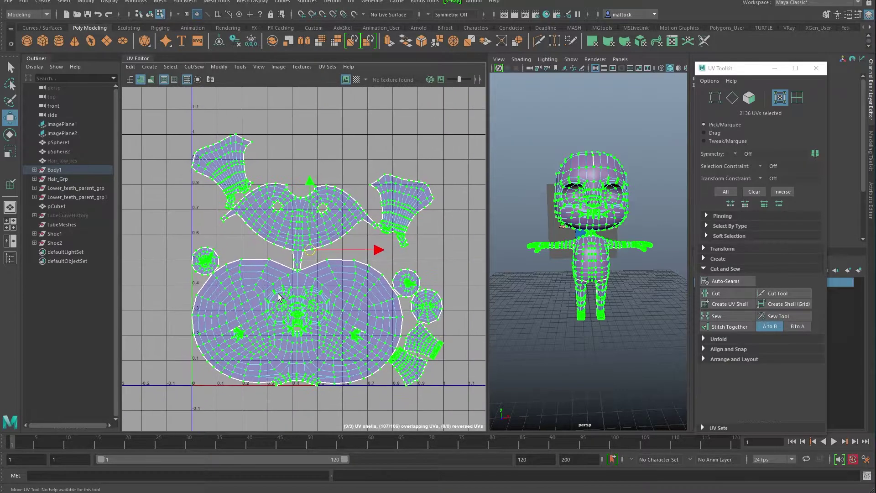
pyautogui.click(336, 159)
pyautogui.moveTo(434, 265); pyautogui.dragTo(413, 279)
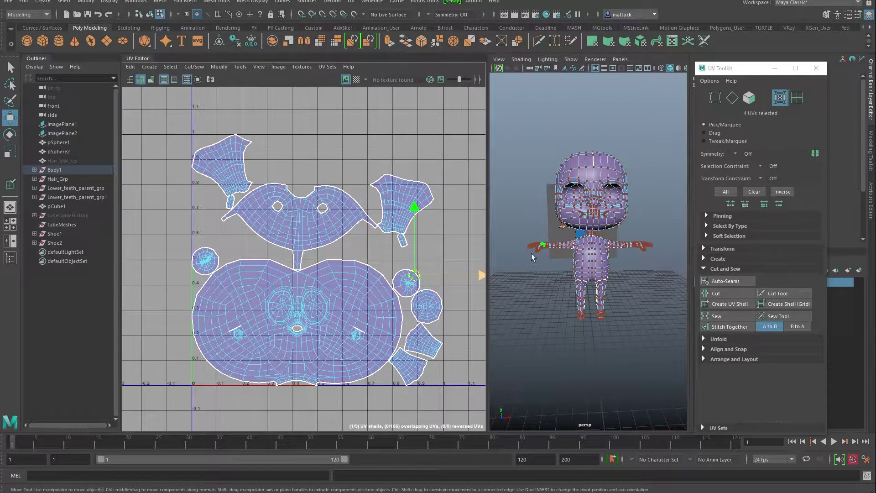
pyautogui.moveTo(485, 281); pyautogui.dragTo(356, 279)
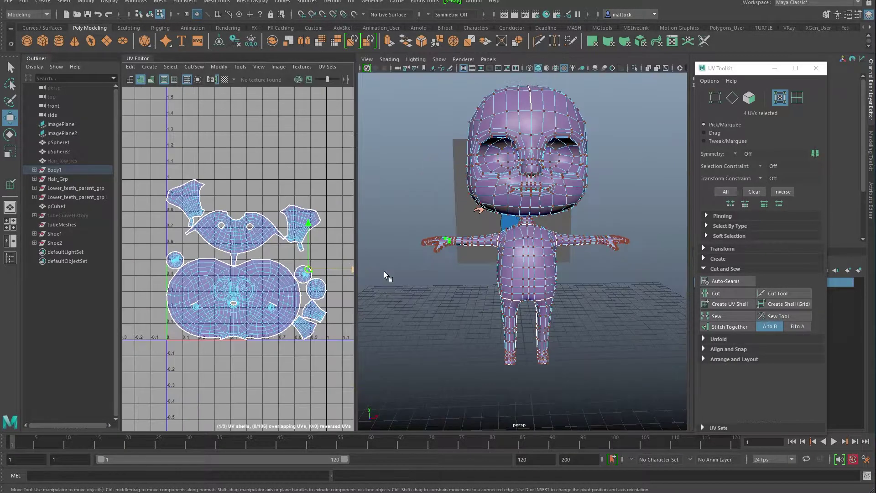
pyautogui.scroll(5, 447, 251)
pyautogui.keyDown('alt'); pyautogui.moveTo(564, 243); pyautogui.dragTo(476, 228); pyautogui.keyUp('alt')
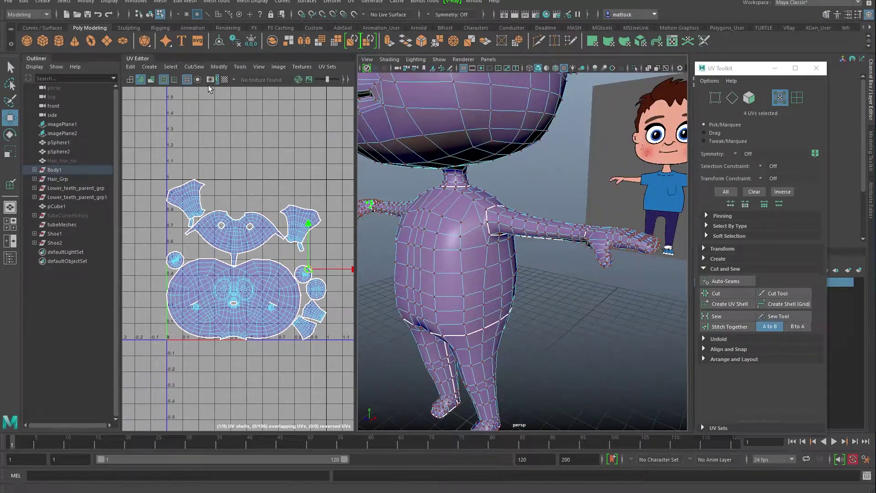
pyautogui.click(224, 80)
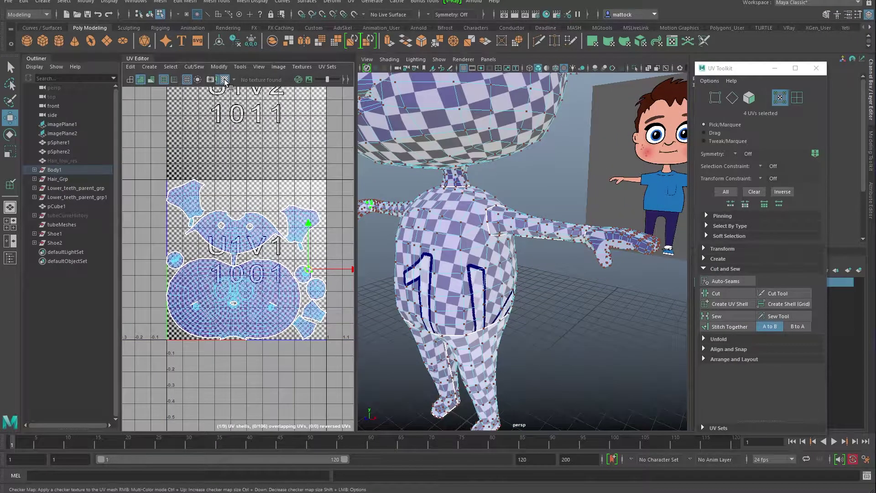
pyautogui.keyDown('alt'); pyautogui.moveTo(444, 206); pyautogui.dragTo(465, 216); pyautogui.keyUp('alt')
pyautogui.moveTo(465, 216); pyautogui.dragTo(505, 204, button='right')
pyautogui.click(506, 204)
pyautogui.keyDown('alt'); pyautogui.moveTo(506, 204); pyautogui.dragTo(508, 196); pyautogui.keyUp('alt')
pyautogui.click(499, 250)
# Step: Examine the checker pattern for stretching on the hands, arms, torso and legs, and turn the checker map off
pyautogui.keyDown('alt'); pyautogui.moveTo(522, 230); pyautogui.dragTo(642, 252); pyautogui.keyUp('alt')
pyautogui.keyDown('alt'); pyautogui.moveTo(558, 263); pyautogui.dragTo(438, 260); pyautogui.keyUp('alt')
pyautogui.keyDown('alt'); pyautogui.moveTo(438, 260); pyautogui.dragTo(405, 256, button='middle'); pyautogui.keyUp('alt')
pyautogui.keyDown('alt'); pyautogui.moveTo(405, 256); pyautogui.dragTo(487, 257, button='right'); pyautogui.keyUp('alt')
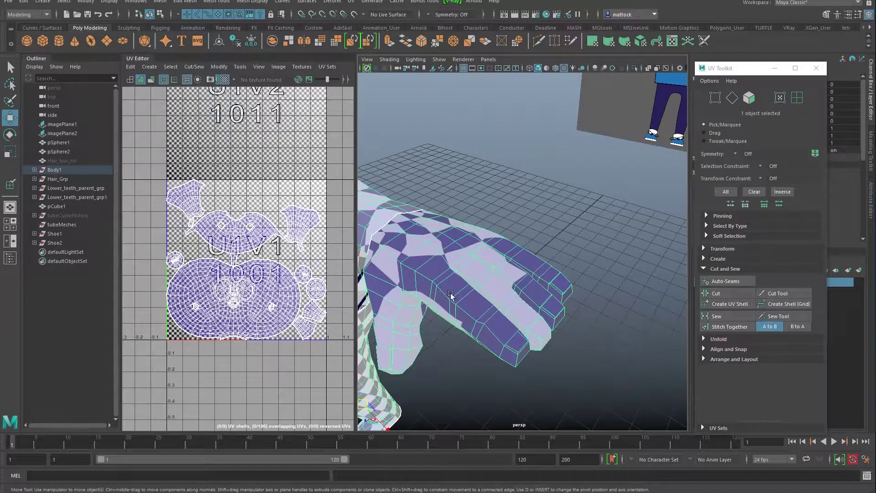
pyautogui.keyDown('alt'); pyautogui.moveTo(494, 213); pyautogui.dragTo(483, 198); pyautogui.keyUp('alt')
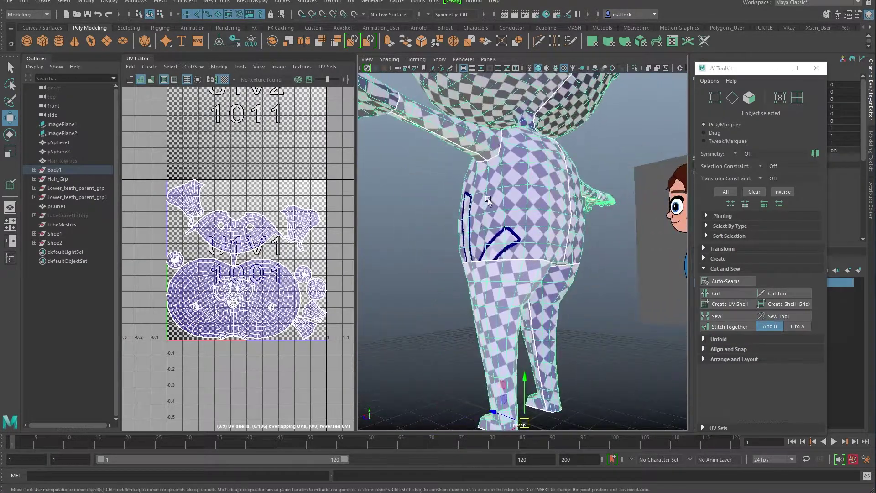
pyautogui.keyDown('alt'); pyautogui.moveTo(532, 222); pyautogui.dragTo(539, 195); pyautogui.keyUp('alt')
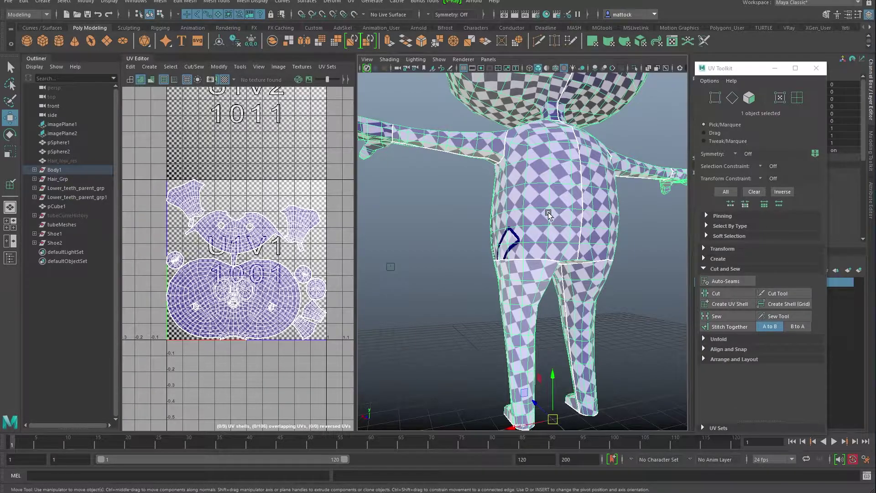
pyautogui.keyDown('alt'); pyautogui.moveTo(535, 240); pyautogui.dragTo(406, 249); pyautogui.keyUp('alt')
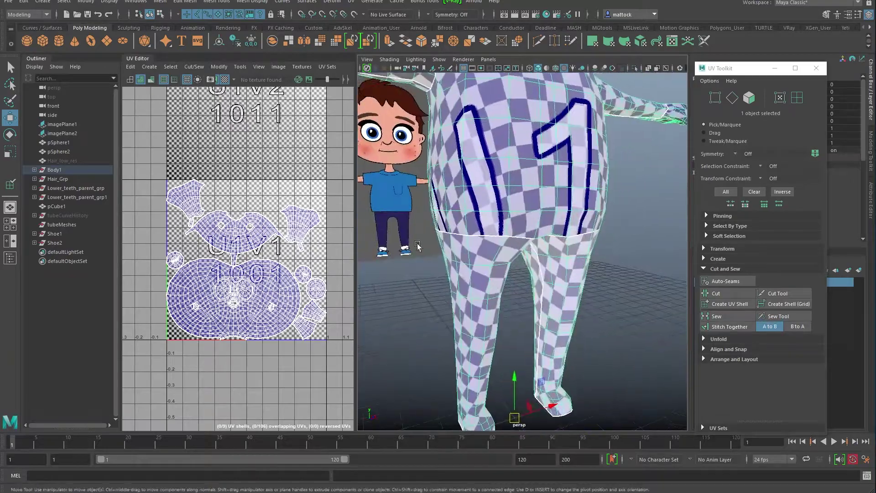
pyautogui.keyDown('alt'); pyautogui.moveTo(509, 193); pyautogui.dragTo(510, 258, button='middle'); pyautogui.keyUp('alt')
pyautogui.keyDown('alt'); pyautogui.moveTo(484, 214); pyautogui.dragTo(449, 228); pyautogui.keyUp('alt')
pyautogui.keyDown('alt'); pyautogui.moveTo(502, 231); pyautogui.dragTo(475, 251, button='right'); pyautogui.keyUp('alt')
pyautogui.keyDown('alt'); pyautogui.moveTo(493, 251); pyautogui.dragTo(488, 218); pyautogui.keyUp('alt')
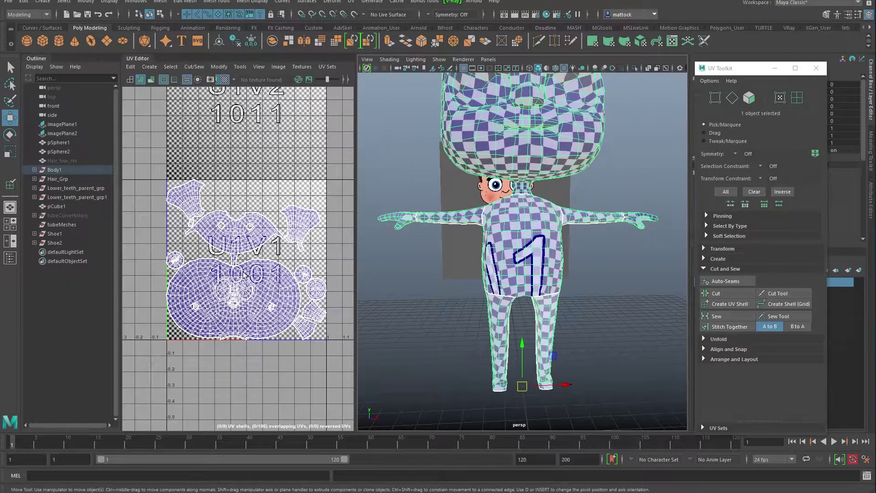
pyautogui.keyDown('alt'); pyautogui.moveTo(590, 222); pyautogui.dragTo(533, 228); pyautogui.keyUp('alt')
pyautogui.keyDown('alt'); pyautogui.moveTo(533, 228); pyautogui.dragTo(579, 219, button='right'); pyautogui.keyUp('alt')
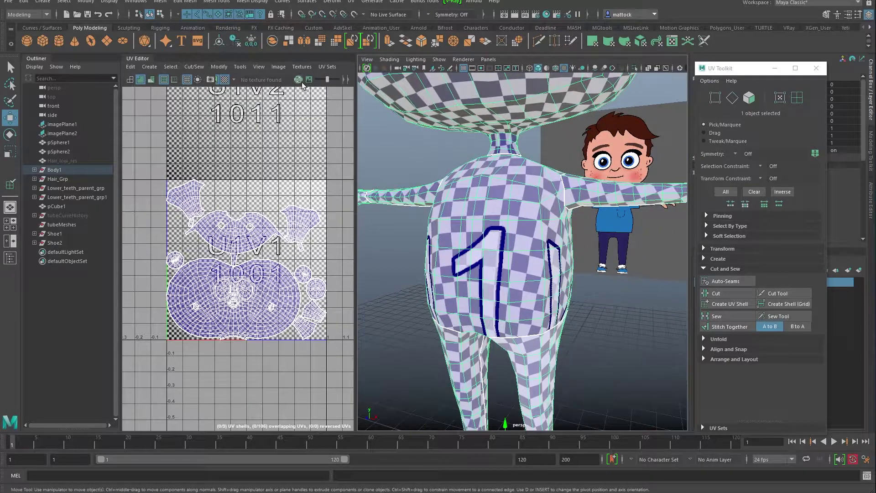
pyautogui.click(225, 80)
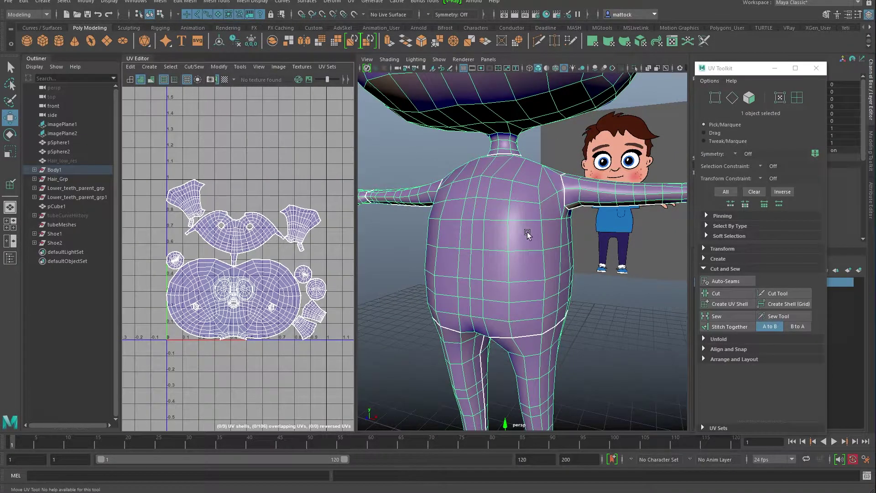
# Step: With Object X symmetry on, select the edge loop running around the arm and hand, and deselect the part beyond the wrist
pyautogui.keyDown('alt'); pyautogui.moveTo(490, 214); pyautogui.dragTo(452, 231); pyautogui.keyUp('alt')
pyautogui.moveTo(539, 263); pyautogui.dragTo(543, 164, button='right')
pyautogui.doubleClick(530, 269)
pyautogui.keyDown('alt'); pyautogui.moveTo(533, 275); pyautogui.dragTo(669, 283); pyautogui.keyUp('alt')
pyautogui.keyDown('alt'); pyautogui.moveTo(588, 267); pyautogui.dragTo(503, 260); pyautogui.keyUp('alt')
pyautogui.hotkey('ctrl', 'z')
pyautogui.keyDown('ctrl'); pyautogui.moveTo(472, 181); pyautogui.dragTo(588, 279); pyautogui.keyUp('ctrl')
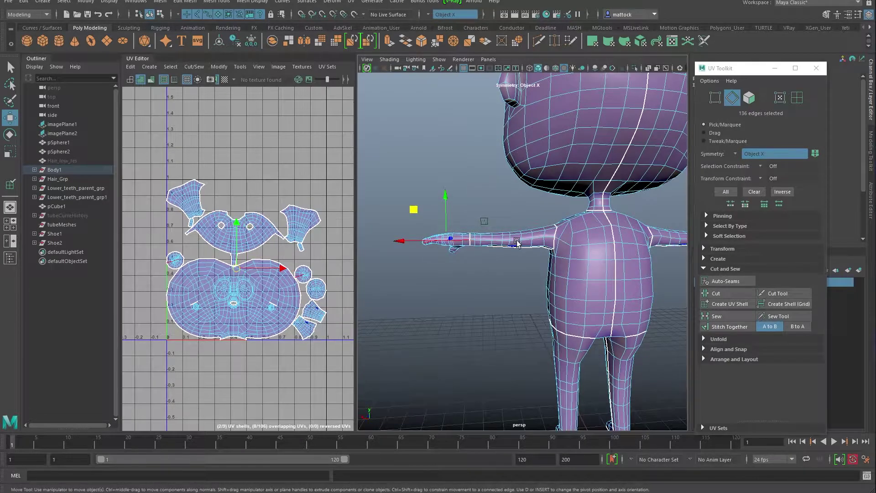
# Step: Add the edges running along the thumb to the selected hand edges
pyautogui.keyDown('alt'); pyautogui.moveTo(443, 277); pyautogui.dragTo(513, 267); pyautogui.keyUp('alt')
pyautogui.keyDown('alt'); pyautogui.moveTo(464, 286); pyautogui.dragTo(424, 287); pyautogui.keyUp('alt')
pyautogui.keyDown('alt'); pyautogui.moveTo(437, 268); pyautogui.dragTo(492, 301, button='middle'); pyautogui.keyUp('alt')
pyautogui.scroll(6, 540, 241)
pyautogui.keyDown('alt'); pyautogui.moveTo(492, 301); pyautogui.dragTo(518, 289); pyautogui.keyUp('alt')
pyautogui.keyDown('alt'); pyautogui.moveTo(532, 235); pyautogui.dragTo(486, 208); pyautogui.keyUp('alt')
pyautogui.keyDown('shift'); pyautogui.doubleClick(478, 202); pyautogui.keyUp('shift')
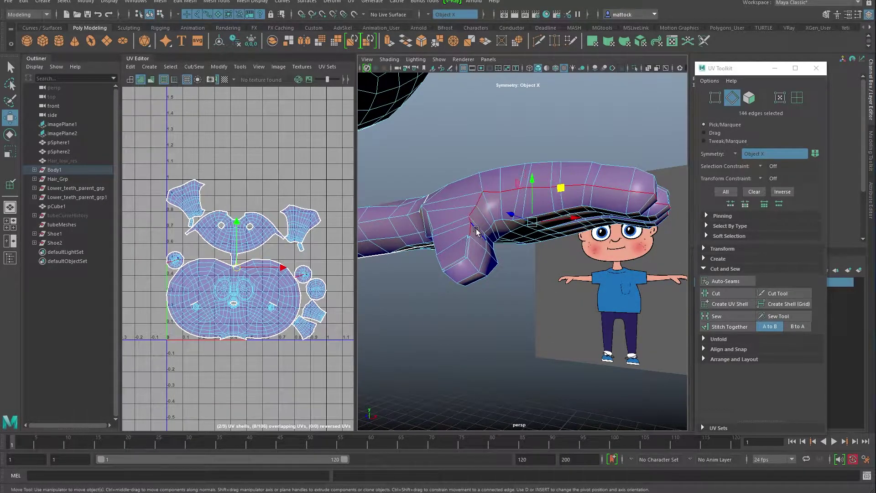
pyautogui.keyDown('shift'); pyautogui.doubleClick(469, 249); pyautogui.keyUp('shift')
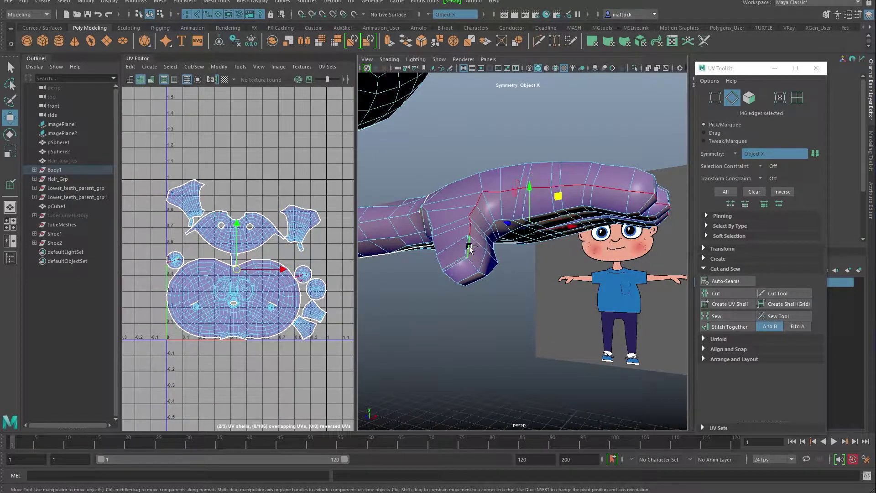
# Step: Refine the edge selection around the fingers and thumb, and cut the UVs along it on both hands
pyautogui.keyDown('alt'); pyautogui.moveTo(481, 258); pyautogui.dragTo(560, 254); pyautogui.keyUp('alt')
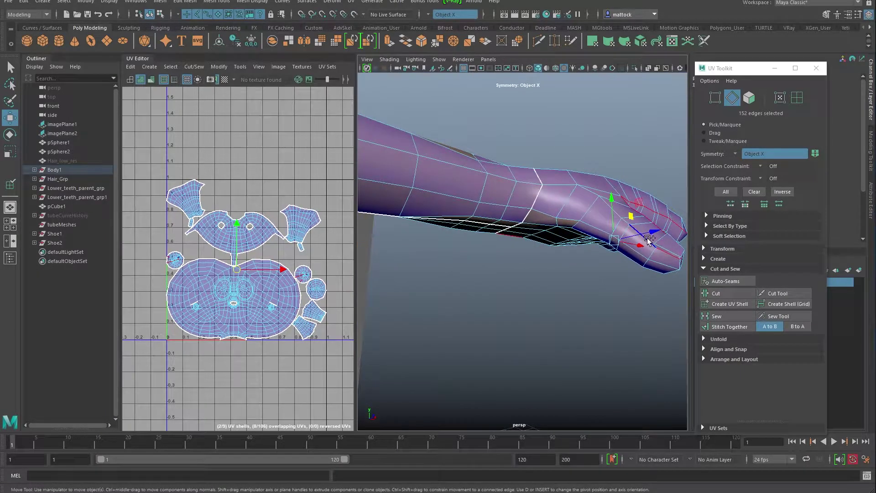
pyautogui.keyDown('alt'); pyautogui.moveTo(568, 201); pyautogui.dragTo(393, 201); pyautogui.keyUp('alt')
pyautogui.keyDown('ctrl'); pyautogui.click(497, 264); pyautogui.keyUp('ctrl')
pyautogui.keyDown('alt'); pyautogui.moveTo(472, 261); pyautogui.dragTo(547, 295); pyautogui.keyUp('alt')
pyautogui.press('4')
pyautogui.press('5')
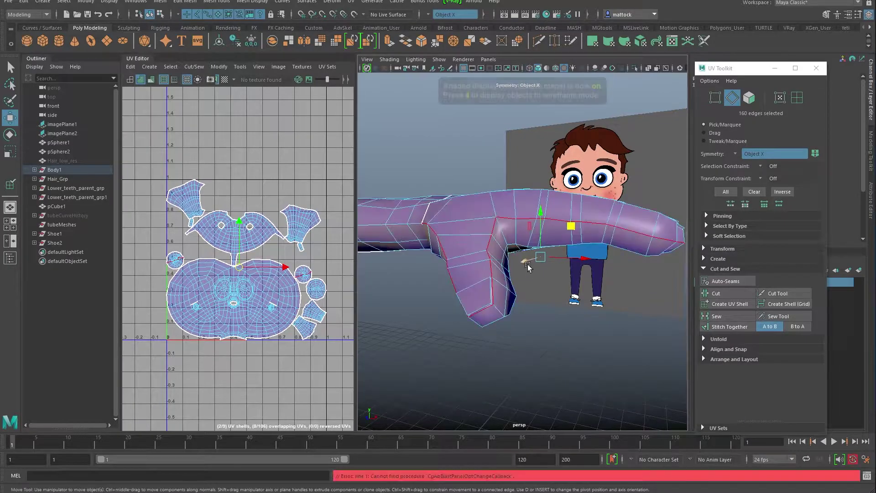
pyautogui.click(714, 294)
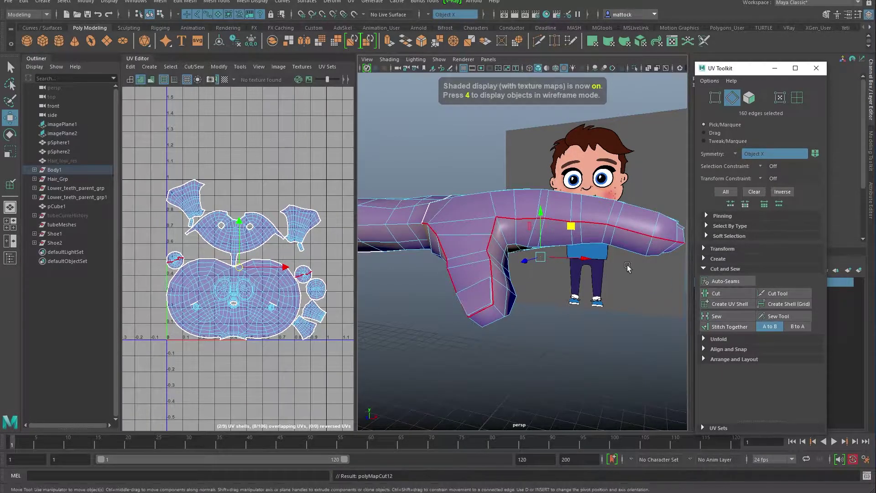
# Step: Switch to UV selection and select the UVs of one newly cut half on both hand shells in the UV Editor
pyautogui.scroll(3, 170, 258)
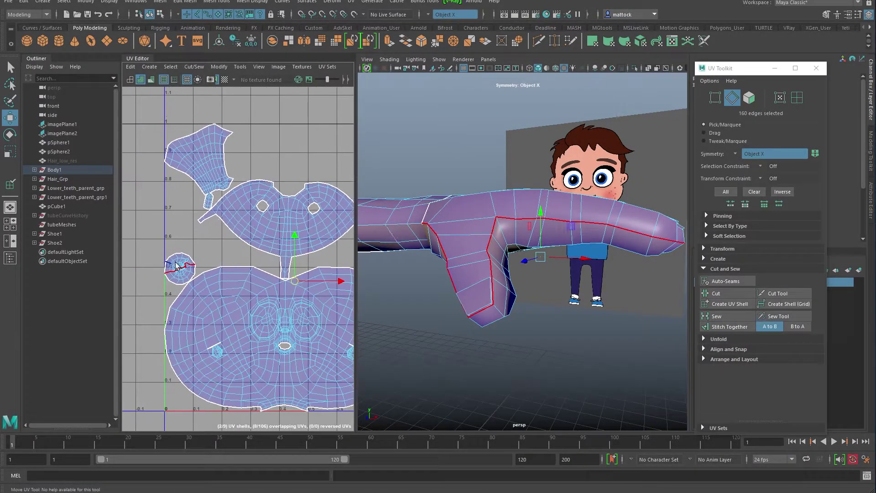
pyautogui.keyDown('alt'); pyautogui.moveTo(212, 266); pyautogui.dragTo(320, 273, button='middle'); pyautogui.keyUp('alt')
pyautogui.keyDown('alt'); pyautogui.moveTo(228, 272); pyautogui.dragTo(282, 279, button='right'); pyautogui.keyUp('alt')
pyautogui.keyDown('alt'); pyautogui.moveTo(281, 278); pyautogui.dragTo(139, 249, button='middle'); pyautogui.keyUp('alt')
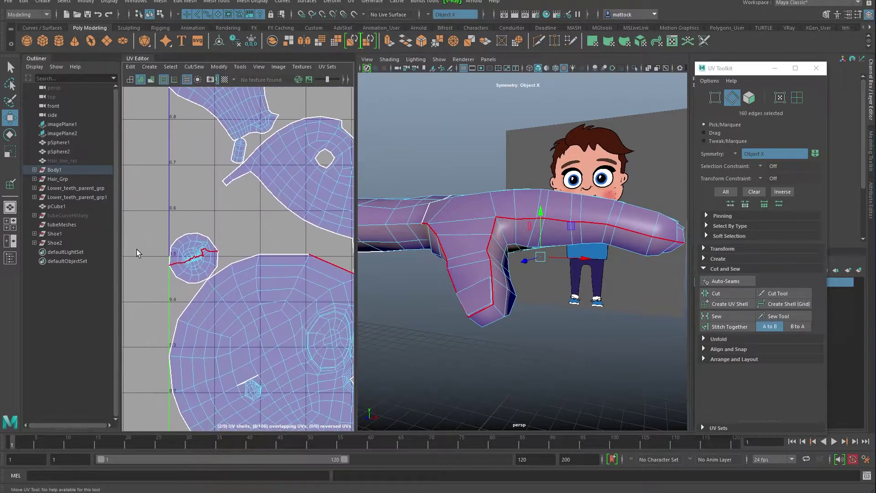
pyautogui.keyDown('alt'); pyautogui.moveTo(493, 221); pyautogui.dragTo(492, 244); pyautogui.keyUp('alt')
pyautogui.moveTo(496, 227); pyautogui.dragTo(509, 216, button='right')
pyautogui.keyDown('alt'); pyautogui.moveTo(299, 238); pyautogui.dragTo(213, 241, button='right'); pyautogui.keyUp('alt')
pyautogui.moveTo(356, 244); pyautogui.dragTo(500, 248)
pyautogui.keyDown('alt'); pyautogui.moveTo(416, 256); pyautogui.dragTo(265, 251, button='middle'); pyautogui.keyUp('alt')
pyautogui.keyDown('alt'); pyautogui.moveTo(265, 251); pyautogui.dragTo(194, 239, button='right'); pyautogui.keyUp('alt')
pyautogui.keyDown('alt'); pyautogui.moveTo(381, 250); pyautogui.dragTo(371, 227, button='middle'); pyautogui.keyUp('alt')
pyautogui.moveTo(372, 246); pyautogui.dragTo(340, 215, button='right')
pyautogui.click(373, 250)
pyautogui.keyDown('alt'); pyautogui.moveTo(340, 215); pyautogui.dragTo(388, 227, button='middle'); pyautogui.keyUp('alt')
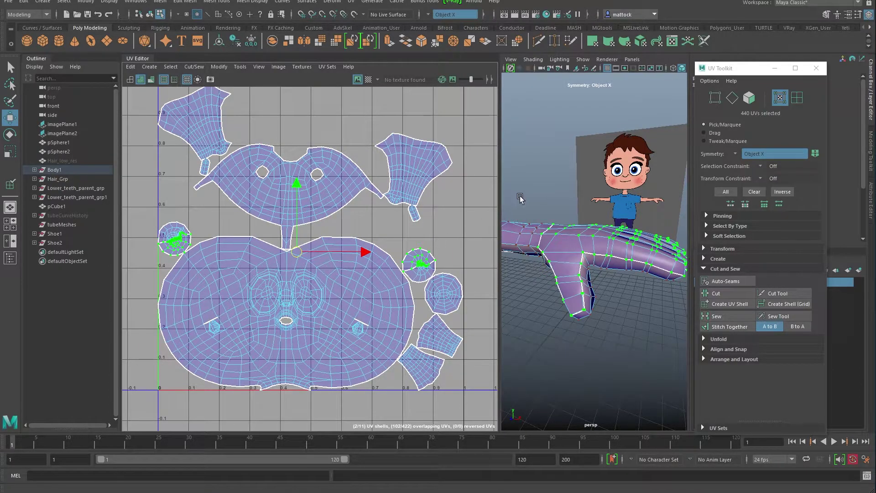
# Step: Turn off symmetry and extend a few selected UVs to the entire hand shell on the right side of the layout
pyautogui.moveTo(534, 182); pyautogui.dragTo(532, 137, button='right')
pyautogui.moveTo(436, 246); pyautogui.dragTo(425, 259)
pyautogui.keyDown('shift'); pyautogui.rightClick(425, 258); pyautogui.keyUp('shift')
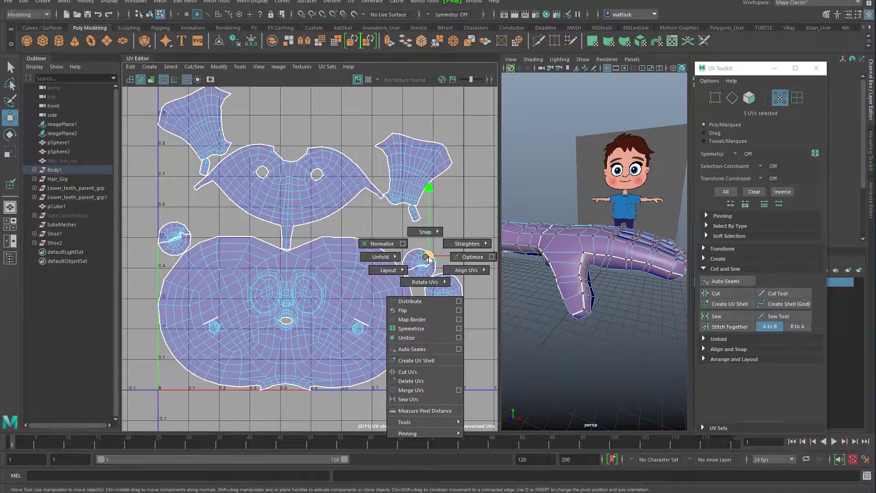
pyautogui.keyDown('ctrl'); pyautogui.rightClick(428, 258); pyautogui.keyUp('ctrl')
pyautogui.keyDown('shift'); pyautogui.moveTo(465, 263); pyautogui.dragTo(454, 273, button='right'); pyautogui.keyUp('shift')
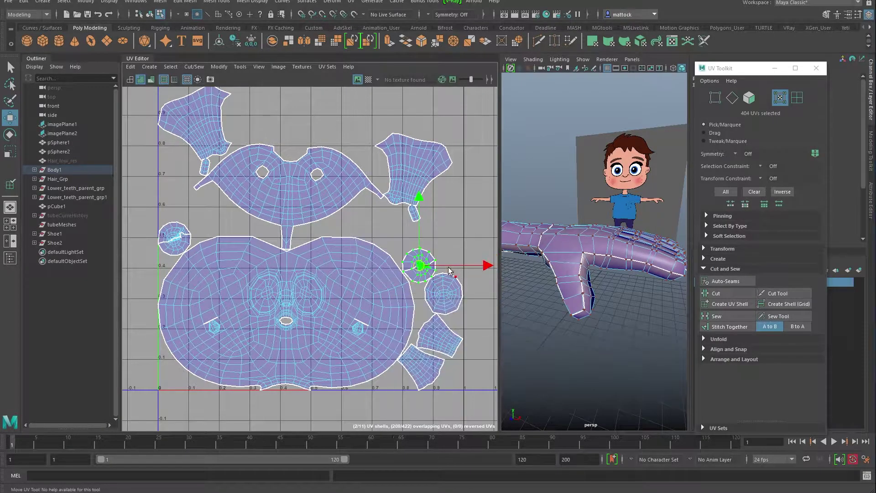
# Step: Move the selected hand shell clear of its neighbours and unfold it
pyautogui.moveTo(420, 268); pyautogui.dragTo(440, 246)
pyautogui.keyDown('alt'); pyautogui.moveTo(439, 235); pyautogui.dragTo(353, 243, button='middle'); pyautogui.keyUp('alt')
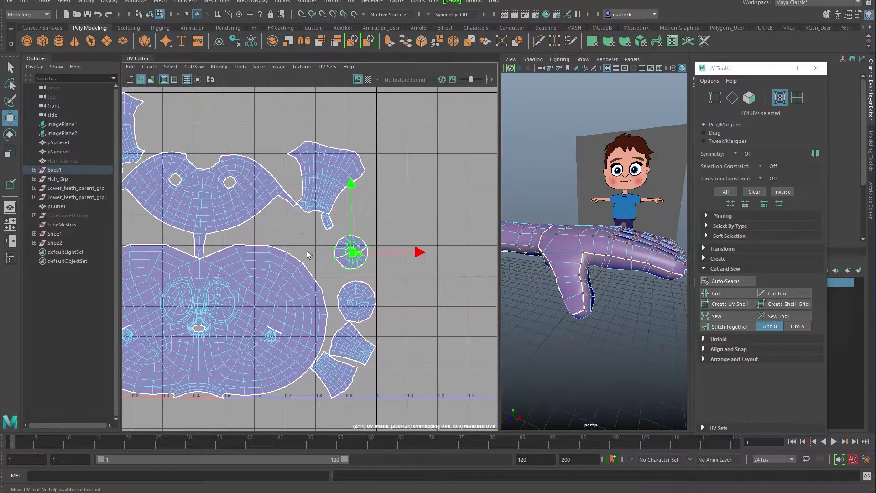
pyautogui.keyDown('shift'); pyautogui.moveTo(353, 243); pyautogui.dragTo(299, 247, button='right'); pyautogui.keyUp('shift')
pyautogui.click(401, 217)
pyautogui.scroll(3, 389, 258)
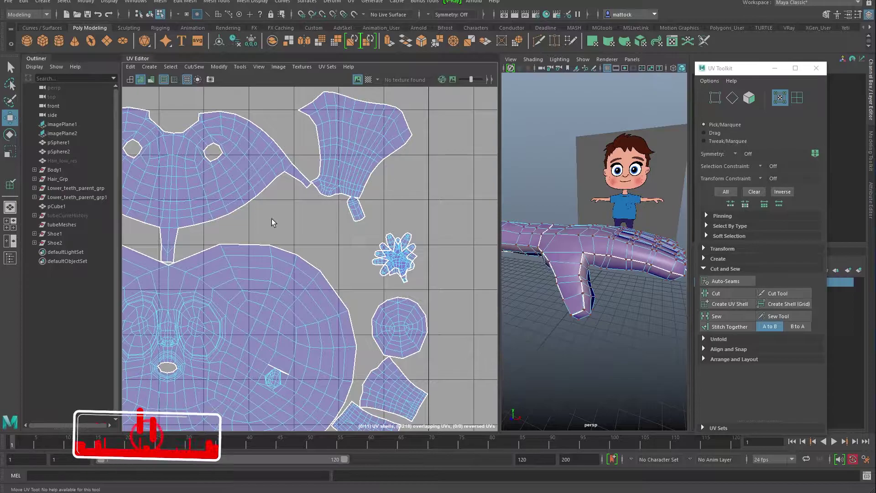
# Step: Select all UVs of the opposite hand shell, move it slightly away from the head shell, and unfold it
pyautogui.keyDown('alt'); pyautogui.moveTo(181, 233); pyautogui.dragTo(364, 234, button='middle'); pyautogui.keyUp('alt')
pyautogui.moveTo(184, 236); pyautogui.dragTo(197, 222)
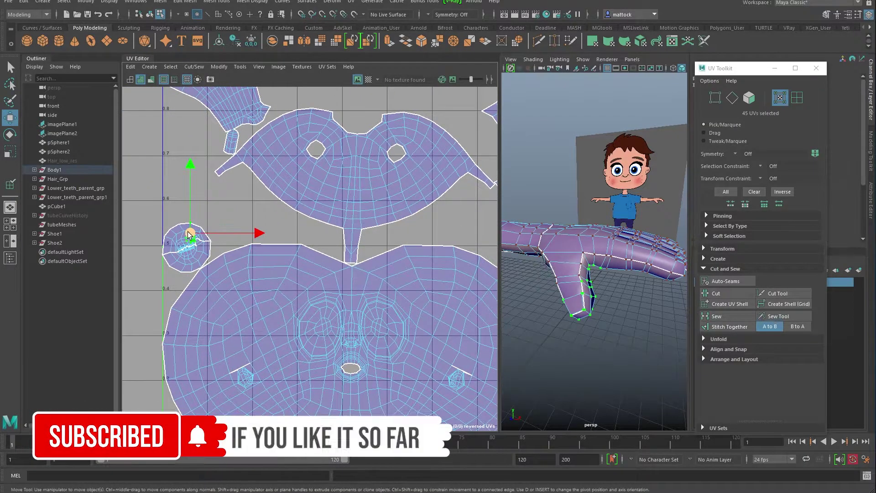
pyautogui.keyDown('shift'); pyautogui.rightClick(188, 231); pyautogui.keyUp('shift')
pyautogui.keyDown('shift'); pyautogui.moveTo(188, 234); pyautogui.dragTo(221, 244, button='right'); pyautogui.keyUp('shift')
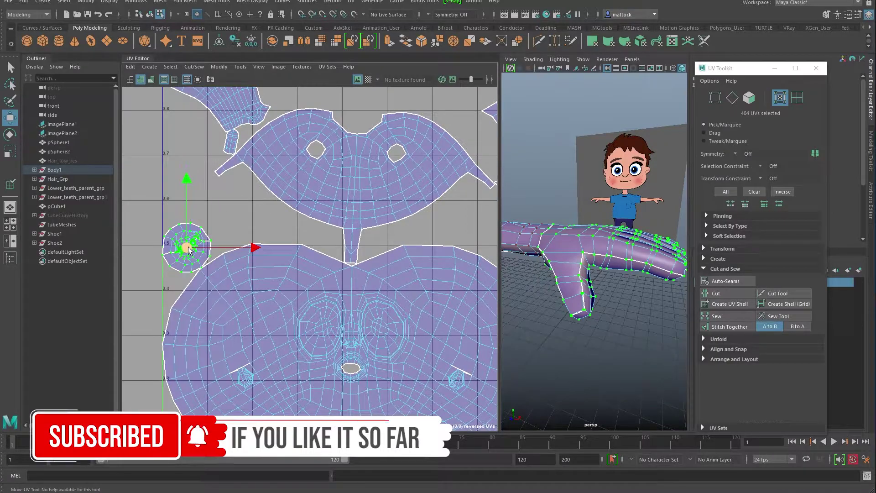
pyautogui.moveTo(188, 248); pyautogui.dragTo(195, 225)
pyautogui.keyDown('shift'); pyautogui.moveTo(195, 222); pyautogui.dragTo(126, 221, button='right'); pyautogui.keyUp('shift')
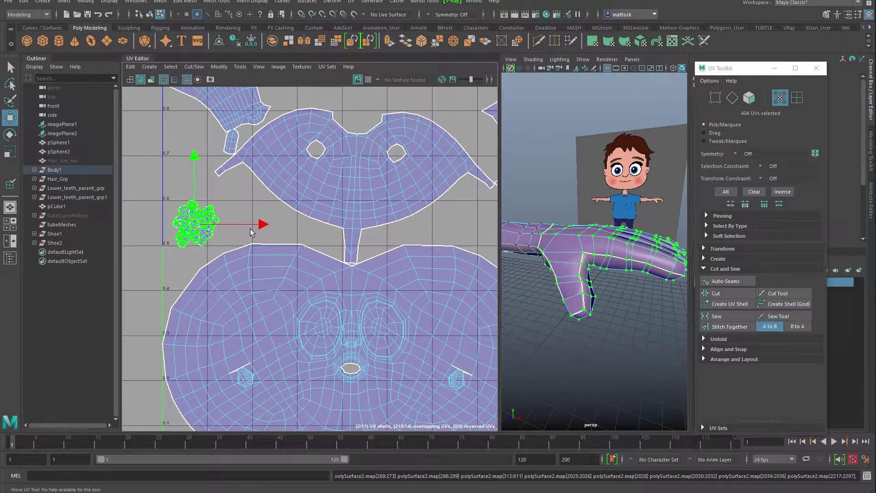
pyautogui.click(229, 237)
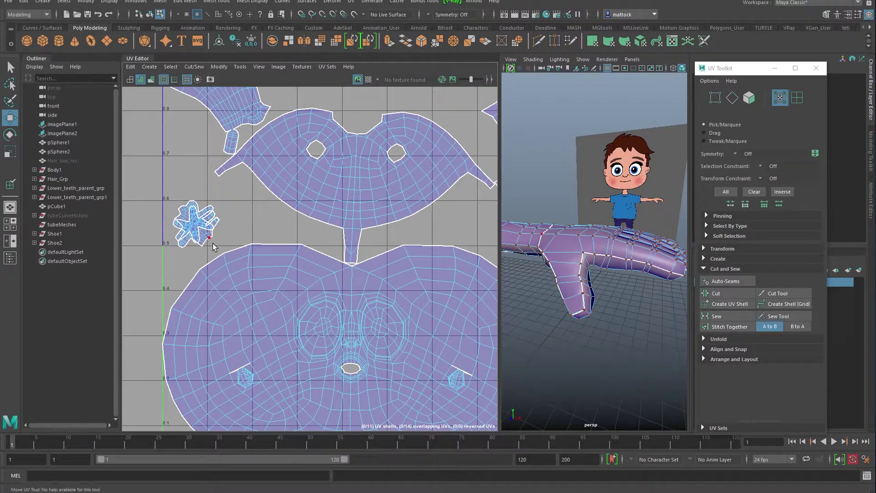
# Step: Select one half of the unfolded left-side hand UVs and move it above the other half
pyautogui.moveTo(205, 247); pyautogui.dragTo(219, 233)
pyautogui.keyDown('shift'); pyautogui.rightClick(210, 238); pyautogui.keyUp('shift')
pyautogui.keyDown('ctrl'); pyautogui.moveTo(210, 238); pyautogui.dragTo(241, 250, button='right'); pyautogui.keyUp('ctrl')
pyautogui.moveTo(216, 240); pyautogui.dragTo(210, 190)
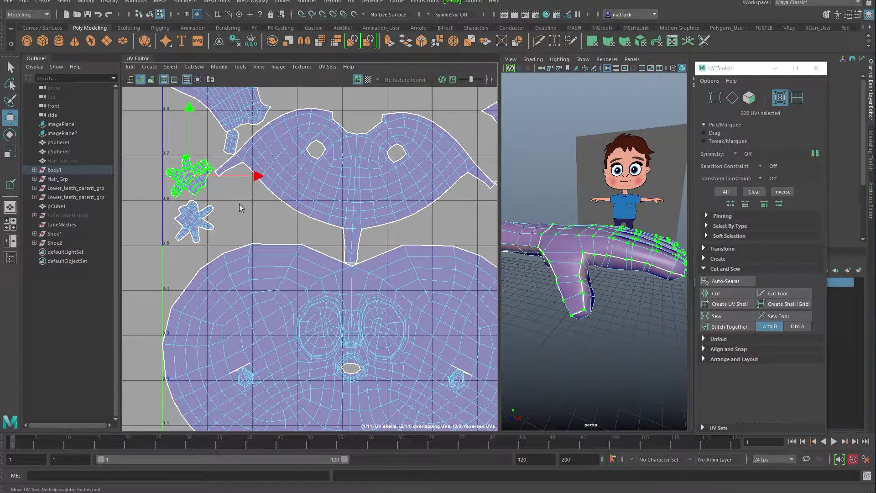
# Step: Select one half of the overlapping right-side hand UVs and move it above its counterpart
pyautogui.keyDown('alt'); pyautogui.moveTo(356, 220); pyautogui.dragTo(139, 226, button='middle'); pyautogui.keyUp('alt')
pyautogui.keyDown('alt'); pyautogui.moveTo(284, 247); pyautogui.dragTo(357, 224, button='right'); pyautogui.keyUp('alt')
pyautogui.keyDown('alt'); pyautogui.moveTo(336, 237); pyautogui.dragTo(231, 234, button='middle'); pyautogui.keyUp('alt')
pyautogui.keyDown('alt'); pyautogui.moveTo(231, 233); pyautogui.dragTo(328, 207, button='right'); pyautogui.keyUp('alt')
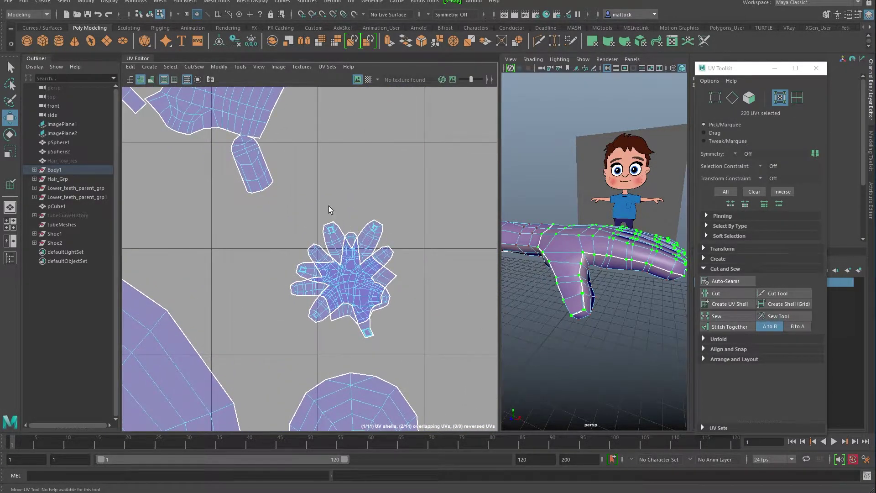
pyautogui.click(377, 224)
pyautogui.keyDown('shift'); pyautogui.moveTo(377, 228); pyautogui.dragTo(410, 240, button='right'); pyautogui.keyUp('shift')
pyautogui.moveTo(345, 278); pyautogui.dragTo(351, 173)
pyautogui.scroll(-6, 403, 200)
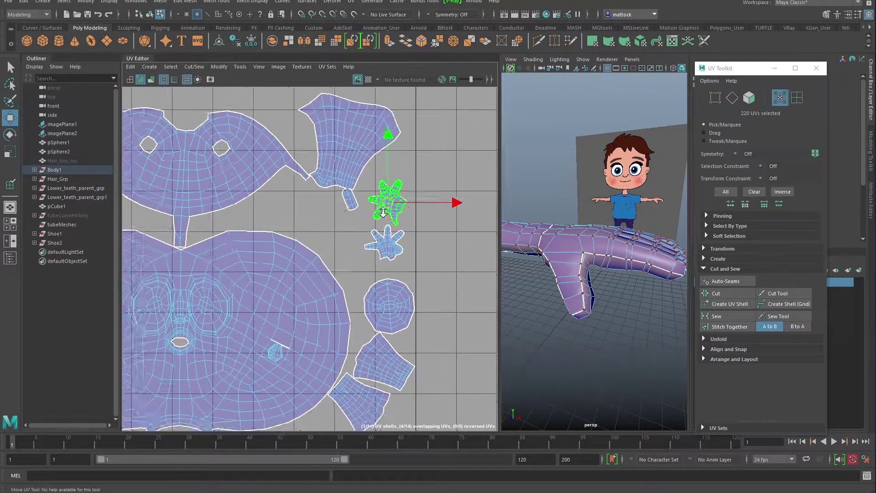
# Step: Examine the overall UV layout around the separated hand halves and the neighbouring shells
pyautogui.press('a')
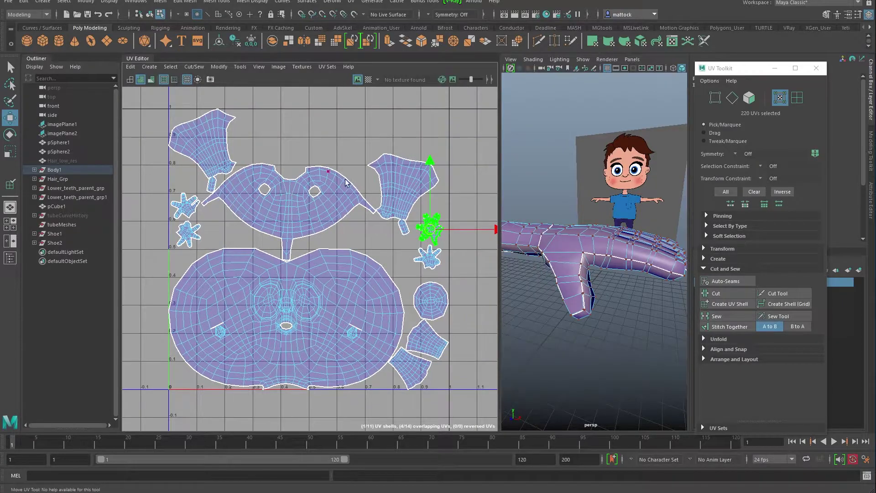
pyautogui.scroll(3, 387, 201)
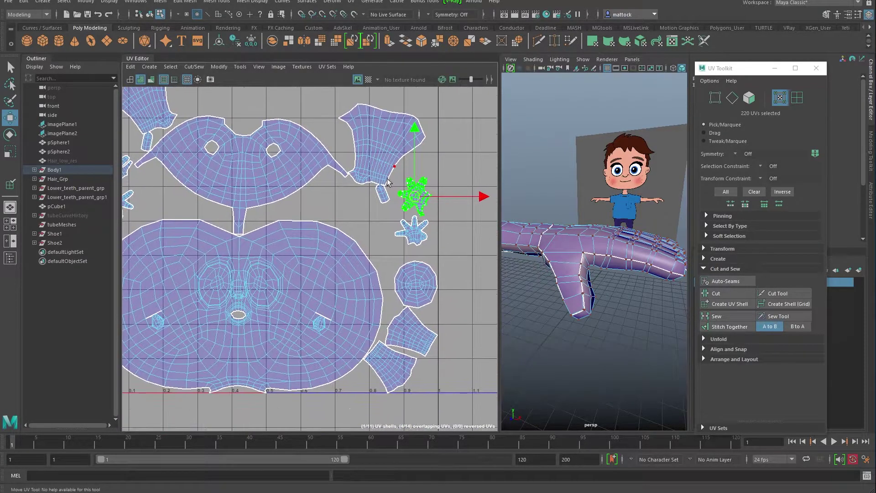
pyautogui.scroll(-2, 420, 239)
pyautogui.keyDown('alt'); pyautogui.moveTo(353, 234); pyautogui.dragTo(395, 262, button='middle'); pyautogui.keyUp('alt')
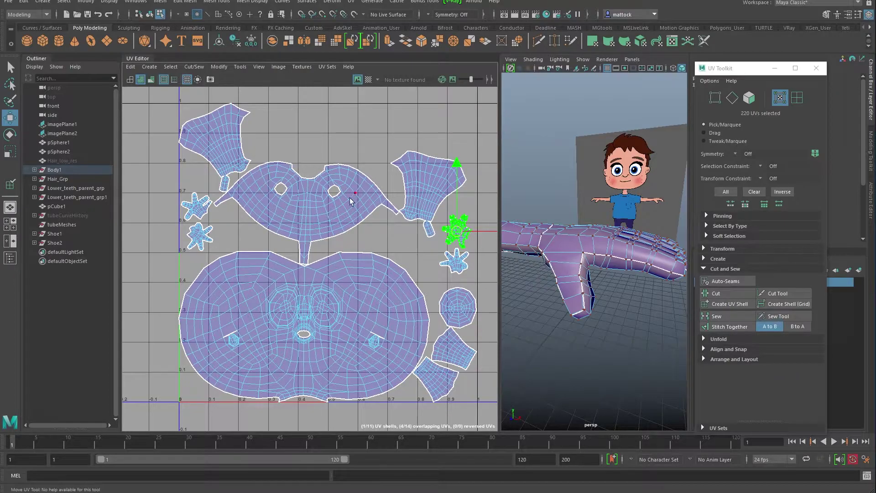
pyautogui.keyDown('alt'); pyautogui.moveTo(367, 207); pyautogui.dragTo(260, 204, button='middle'); pyautogui.keyUp('alt')
pyautogui.keyDown('alt'); pyautogui.moveTo(222, 208); pyautogui.dragTo(295, 214, button='right'); pyautogui.keyUp('alt')
pyautogui.keyDown('alt'); pyautogui.moveTo(295, 215); pyautogui.dragTo(146, 217, button='middle'); pyautogui.keyUp('alt')
pyautogui.keyDown('alt'); pyautogui.moveTo(143, 218); pyautogui.dragTo(267, 240, button='right'); pyautogui.keyUp('alt')
pyautogui.keyDown('alt'); pyautogui.moveTo(267, 240); pyautogui.dragTo(256, 242, button='middle'); pyautogui.keyUp('alt')
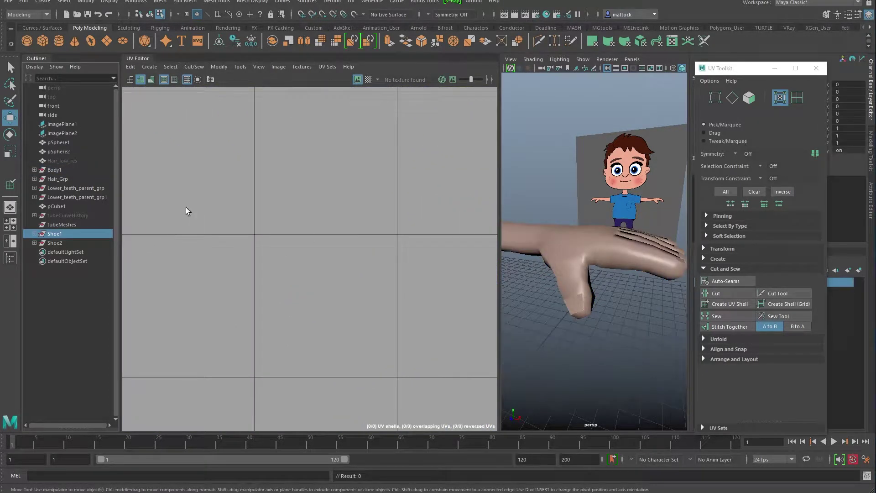
pyautogui.keyDown('alt'); pyautogui.moveTo(185, 207); pyautogui.dragTo(196, 220, button='right'); pyautogui.keyUp('alt')
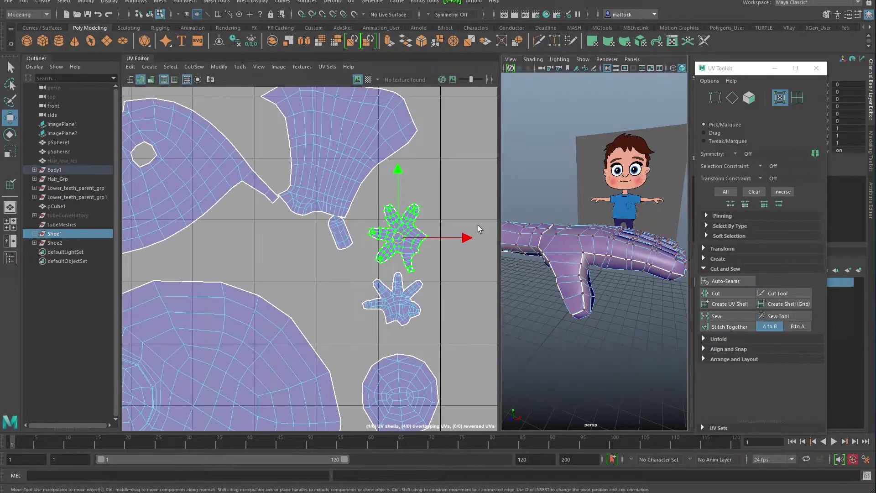
# Step: Cut the single edge joining the small rounded strip to the fan-shaped shell on the right side of the layout
pyautogui.scroll(2, 269, 196)
pyautogui.keyDown('alt'); pyautogui.moveTo(282, 215); pyautogui.dragTo(207, 218, button='middle'); pyautogui.keyUp('alt')
pyautogui.keyDown('alt'); pyautogui.moveTo(183, 234); pyautogui.dragTo(337, 243, button='right'); pyautogui.keyUp('alt')
pyautogui.keyDown('alt'); pyautogui.moveTo(336, 243); pyautogui.dragTo(232, 260, button='middle'); pyautogui.keyUp('alt')
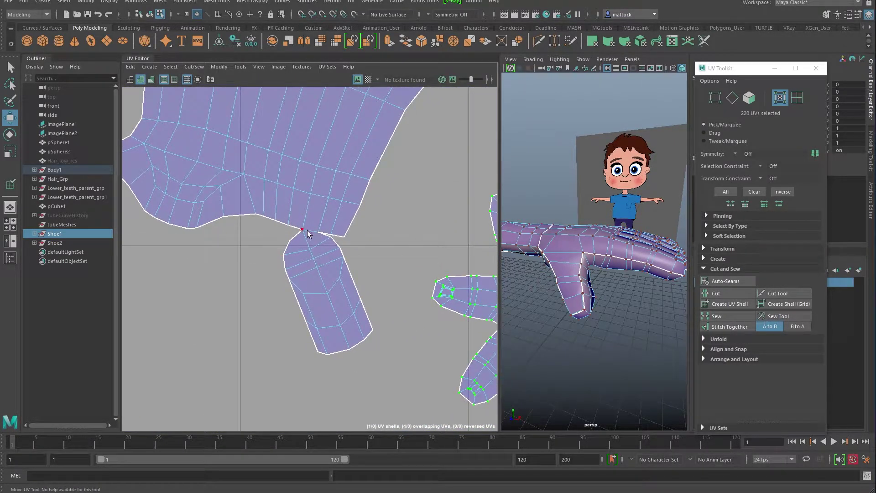
pyautogui.moveTo(313, 230); pyautogui.dragTo(313, 203, button='right')
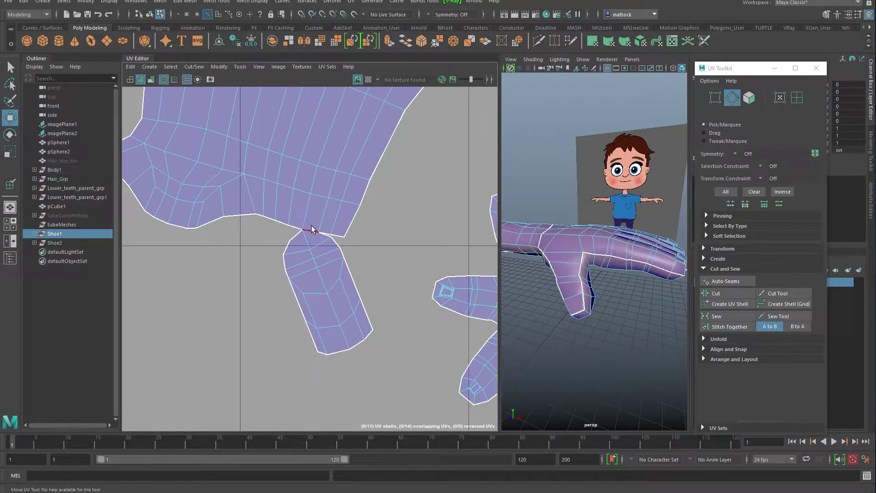
pyautogui.click(322, 241)
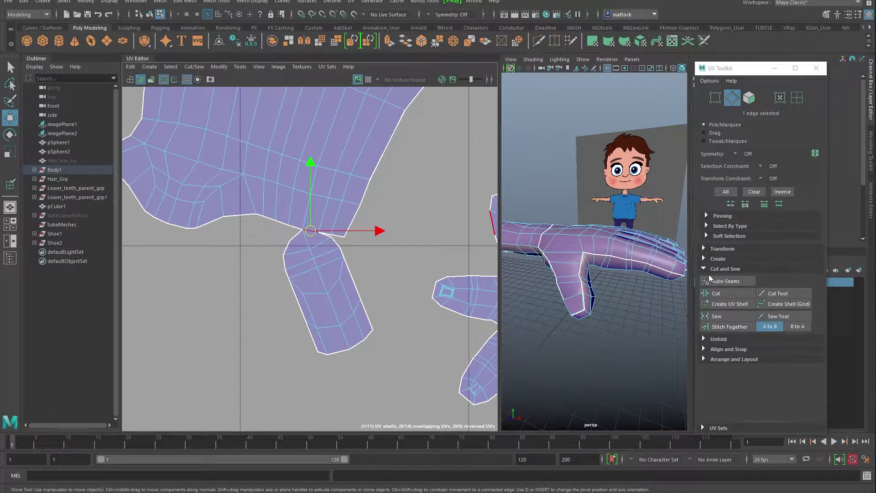
pyautogui.click(721, 294)
# Step: Cut the matching edge that joins the small strip to the opposite fan-shaped shell
pyautogui.scroll(5, 350, 257)
pyautogui.keyDown('alt'); pyautogui.moveTo(350, 257); pyautogui.dragTo(332, 175, button='right'); pyautogui.keyUp('alt')
pyautogui.press('w')
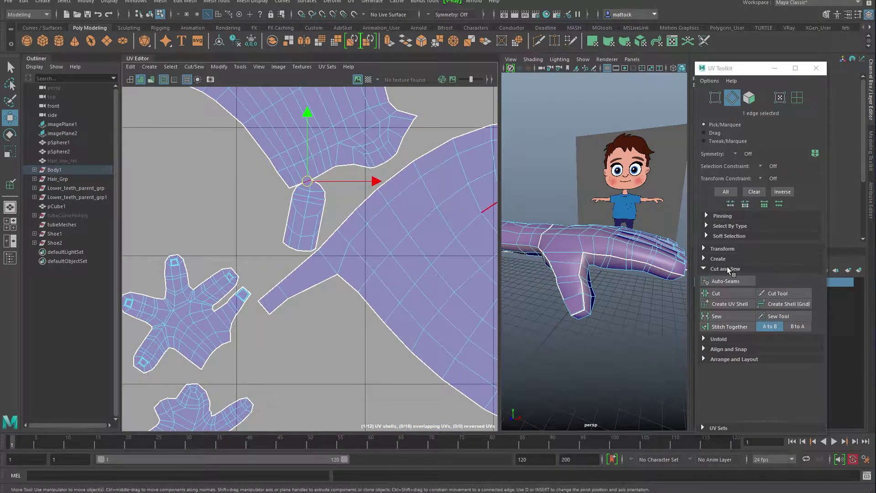
pyautogui.click(726, 293)
# Step: Select the detached right-side strip as a whole UV shell and move it clear of the fan-shaped shell
pyautogui.keyDown('alt'); pyautogui.moveTo(393, 261); pyautogui.dragTo(215, 185, button='right'); pyautogui.keyUp('alt')
pyautogui.keyDown('alt'); pyautogui.moveTo(493, 216); pyautogui.dragTo(180, 190, button='middle'); pyautogui.keyUp('alt')
pyautogui.keyDown('alt'); pyautogui.moveTo(424, 248); pyautogui.dragTo(345, 220, button='middle'); pyautogui.keyUp('alt')
pyautogui.keyDown('alt'); pyautogui.moveTo(345, 221); pyautogui.dragTo(411, 242, button='right'); pyautogui.keyUp('alt')
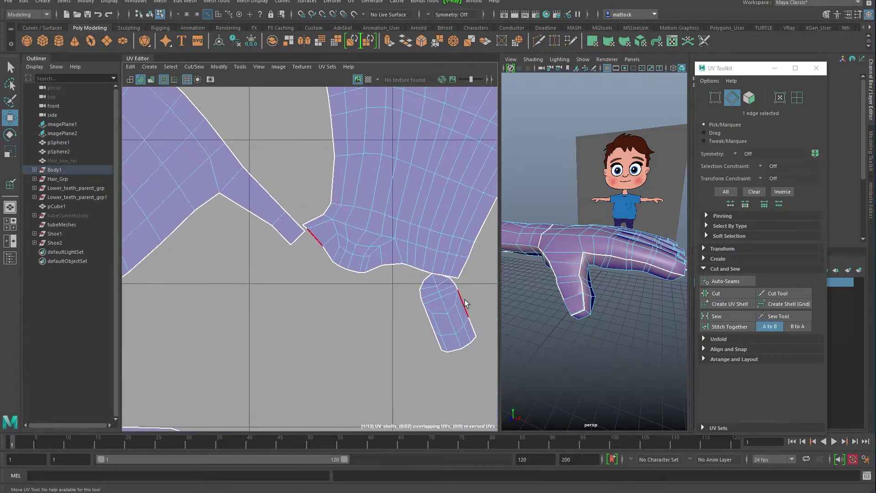
pyautogui.keyDown('alt'); pyautogui.moveTo(465, 302); pyautogui.dragTo(396, 253, button='middle'); pyautogui.keyUp('alt')
pyautogui.click(398, 254)
pyautogui.moveTo(398, 258); pyautogui.dragTo(416, 270, button='right')
pyautogui.click(398, 265)
pyautogui.moveTo(371, 242); pyautogui.dragTo(347, 293)
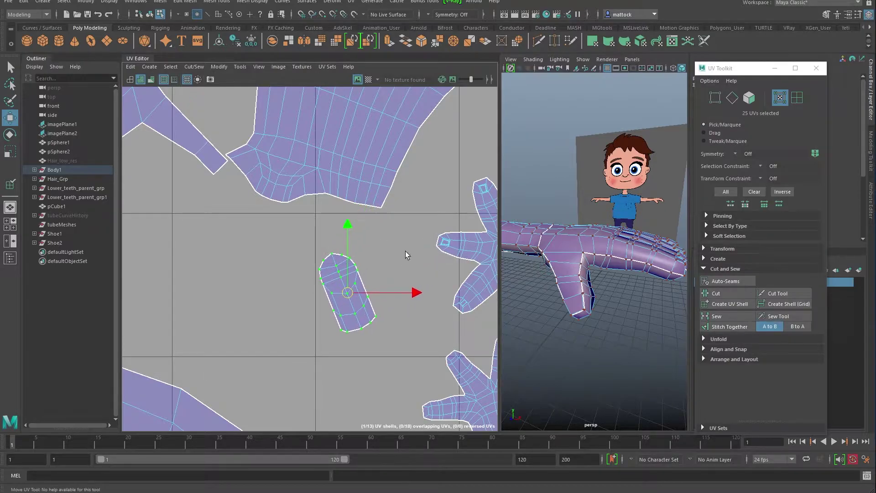
# Step: Activate the Move UV Shell tool and move the left-side strip into the free space above the hand shells
pyautogui.keyDown('alt'); pyautogui.moveTo(398, 255); pyautogui.dragTo(265, 209, button='right'); pyautogui.keyUp('alt')
pyautogui.keyDown('alt'); pyautogui.moveTo(264, 209); pyautogui.dragTo(423, 250, button='middle'); pyautogui.keyUp('alt')
pyautogui.keyDown('alt'); pyautogui.moveTo(301, 188); pyautogui.dragTo(172, 173, button='right'); pyautogui.keyUp('alt')
pyautogui.keyDown('alt'); pyautogui.moveTo(172, 172); pyautogui.dragTo(252, 153, button='middle'); pyautogui.keyUp('alt')
pyautogui.moveTo(291, 222); pyautogui.dragTo(267, 214, button='right')
pyautogui.moveTo(277, 225); pyautogui.dragTo(286, 229)
pyautogui.rightClick(285, 228)
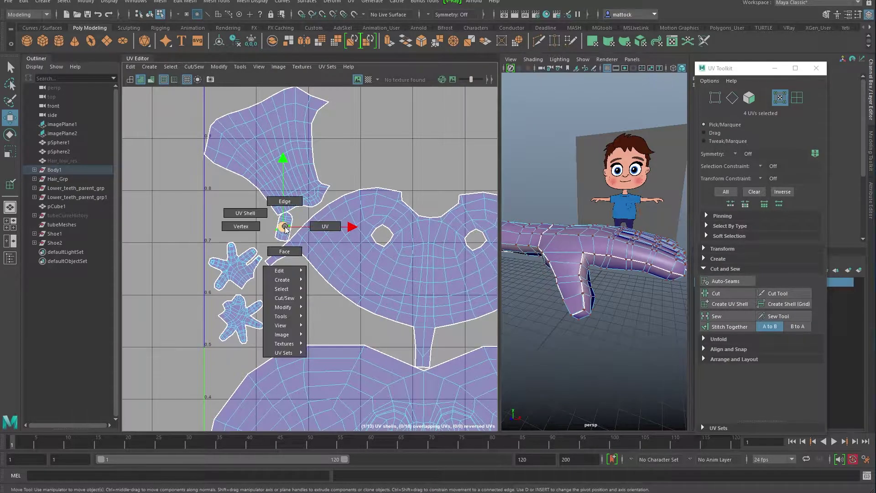
pyautogui.keyDown('shift'); pyautogui.rightClick(285, 228); pyautogui.keyUp('shift')
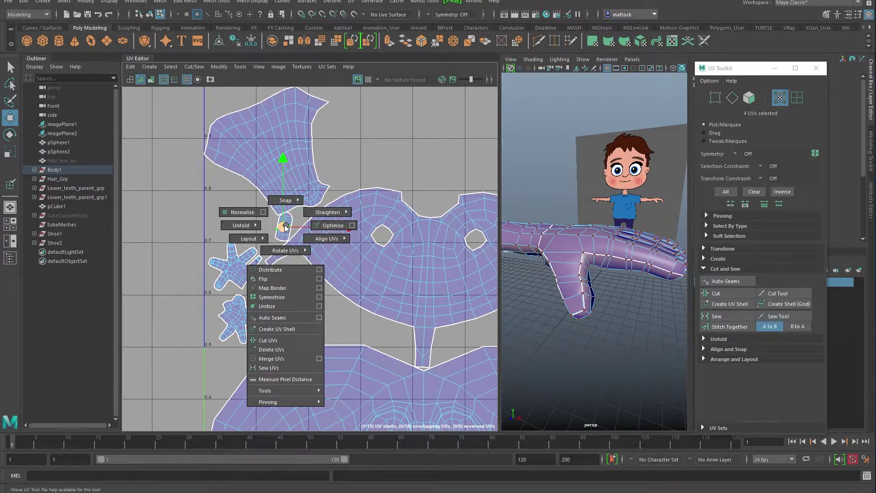
pyautogui.keyDown('ctrl'); pyautogui.rightClick(285, 227); pyautogui.keyUp('ctrl')
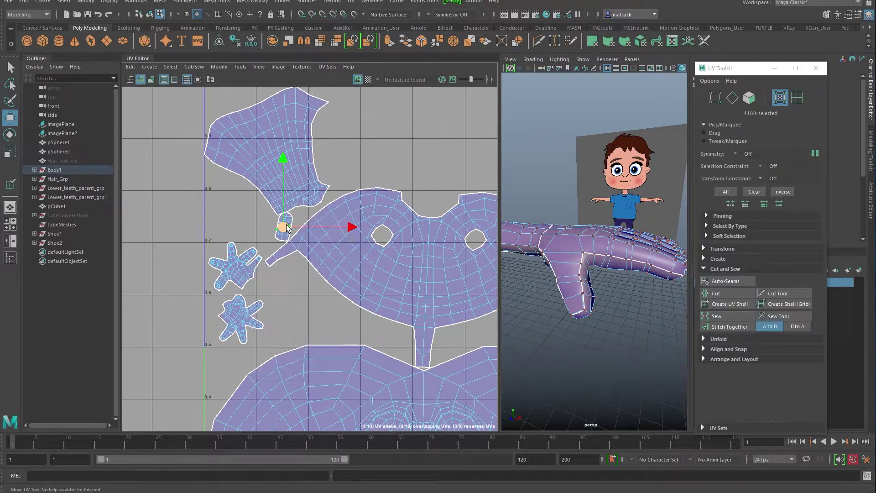
pyautogui.click(232, 67)
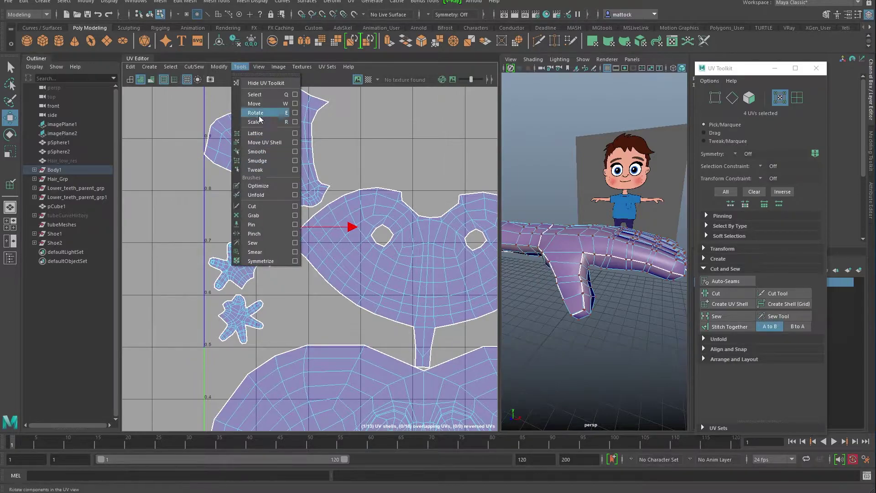
pyautogui.click(268, 145)
pyautogui.click(286, 231)
pyautogui.moveTo(287, 227); pyautogui.dragTo(231, 215)
# Step: Shift the right-side strip into the gap above the head shell and rotate it to stand roughly upright
pyautogui.keyDown('alt'); pyautogui.moveTo(366, 267); pyautogui.dragTo(203, 237, button='middle'); pyautogui.keyUp('alt')
pyautogui.scroll(-1, 367, 267)
pyautogui.click(449, 287)
pyautogui.moveTo(448, 287); pyautogui.dragTo(392, 283)
pyautogui.keyDown('alt'); pyautogui.moveTo(391, 282); pyautogui.dragTo(321, 254, button='middle'); pyautogui.keyUp('alt')
pyautogui.scroll(-1, 321, 254)
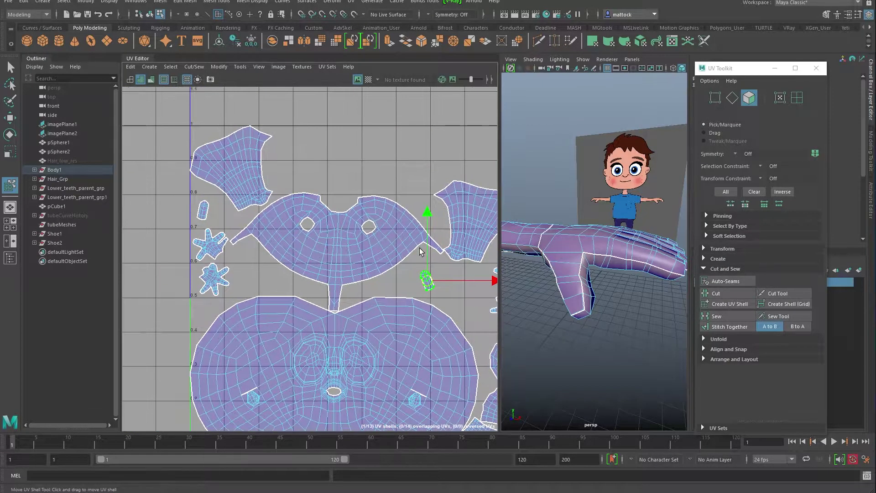
pyautogui.press('e')
pyautogui.hotkey('ctrl', 'F12')
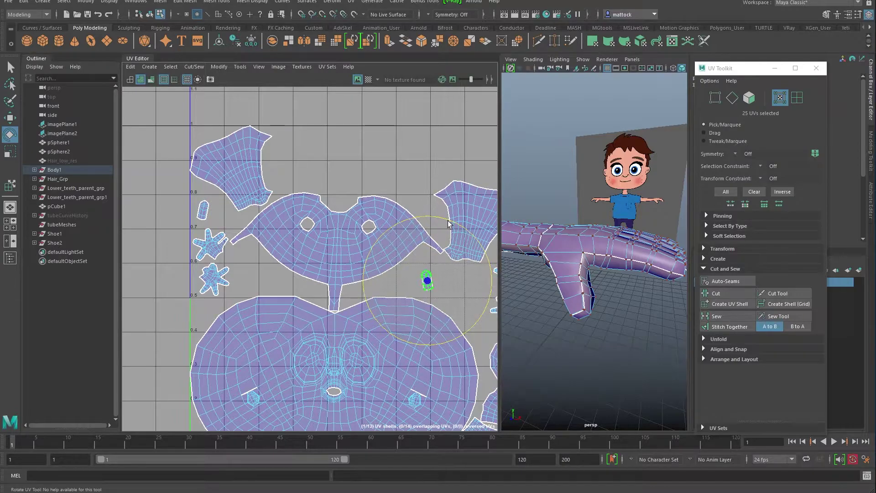
pyautogui.scroll(-2, 190, 204)
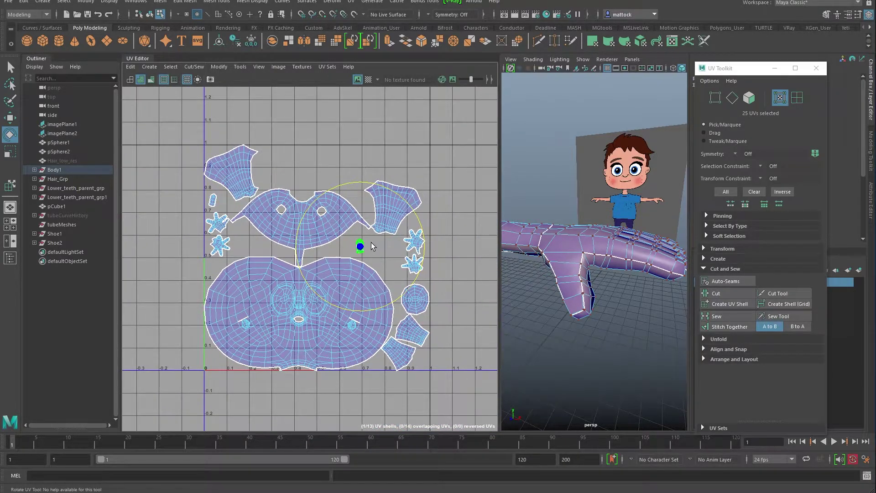
# Step: Select the UVs of all the body's shells, run Layout on them, and clear the selection
pyautogui.moveTo(286, 216); pyautogui.dragTo(307, 219, button='right')
pyautogui.moveTo(157, 123); pyautogui.dragTo(442, 391)
pyautogui.click(220, 67)
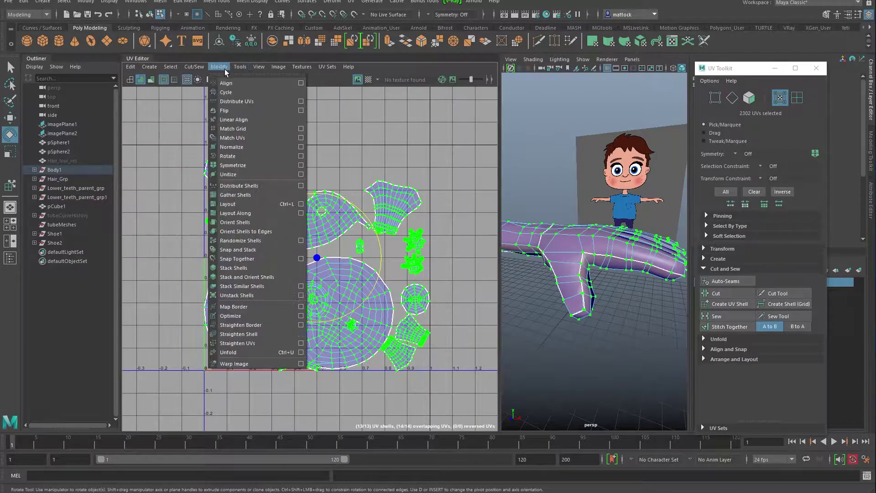
pyautogui.click(231, 204)
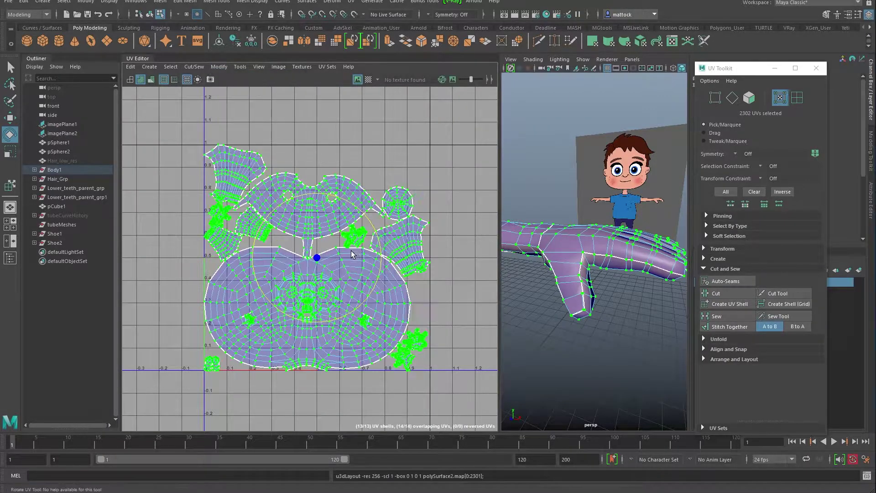
pyautogui.click(354, 153)
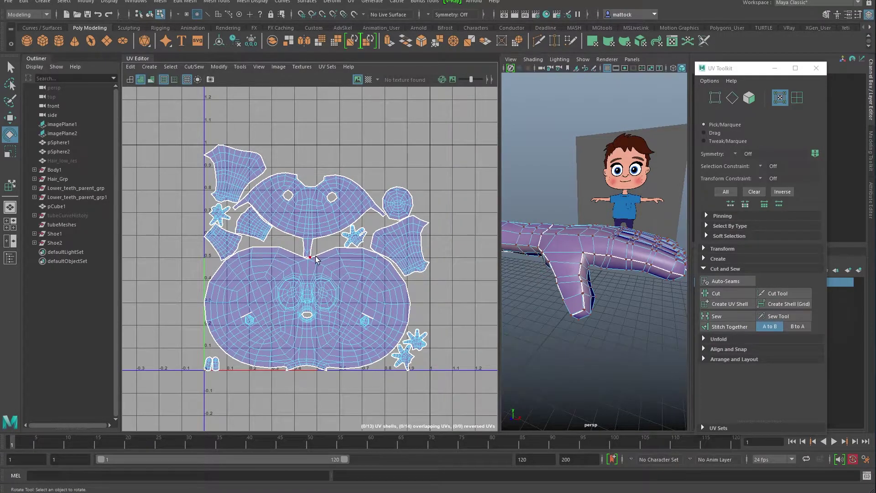
# Step: Select UVs on the round shell and switch the 3D view to wireframe to locate them on the body mesh
pyautogui.keyDown('alt'); pyautogui.moveTo(302, 207); pyautogui.dragTo(266, 217, button='middle'); pyautogui.keyUp('alt')
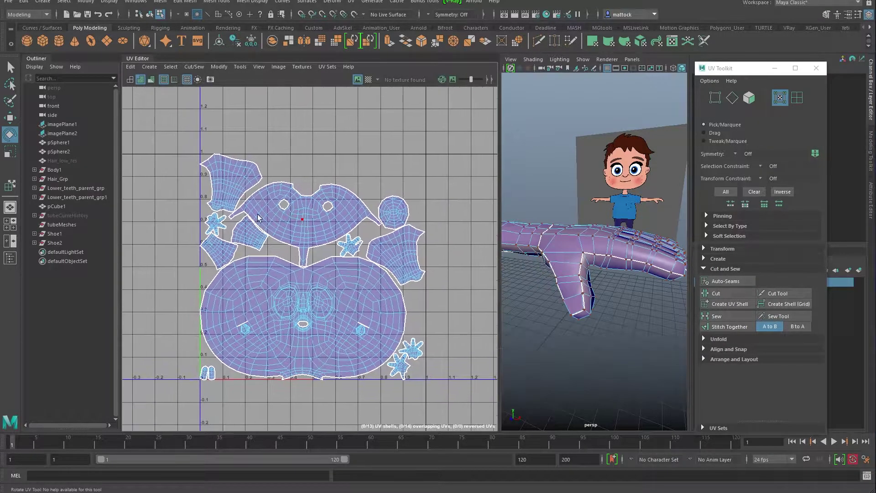
pyautogui.moveTo(410, 195); pyautogui.dragTo(403, 212)
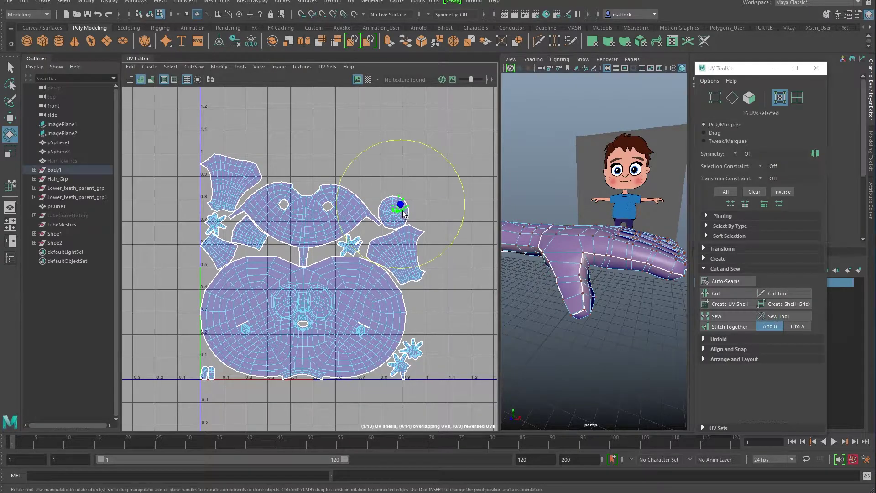
pyautogui.keyDown('alt'); pyautogui.moveTo(626, 236); pyautogui.dragTo(532, 219, button='right'); pyautogui.keyUp('alt')
pyautogui.keyDown('alt'); pyautogui.moveTo(532, 220); pyautogui.dragTo(566, 207, button='middle'); pyautogui.keyUp('alt')
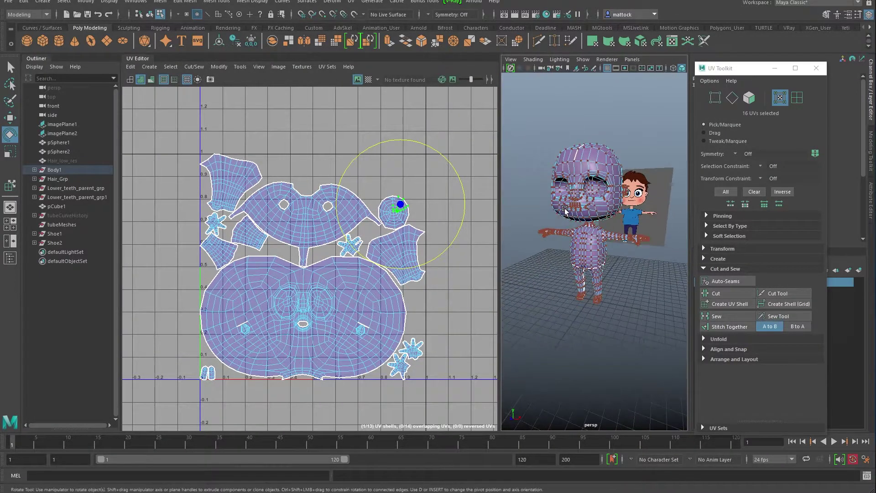
pyautogui.keyDown('alt'); pyautogui.moveTo(575, 223); pyautogui.dragTo(536, 237); pyautogui.keyUp('alt')
pyautogui.keyDown('alt'); pyautogui.moveTo(620, 228); pyautogui.dragTo(607, 192); pyautogui.keyUp('alt')
pyautogui.keyDown('alt'); pyautogui.moveTo(607, 191); pyautogui.dragTo(577, 207, button='right'); pyautogui.keyUp('alt')
pyautogui.keyDown('alt'); pyautogui.moveTo(576, 207); pyautogui.dragTo(555, 224); pyautogui.keyUp('alt')
pyautogui.press('4')
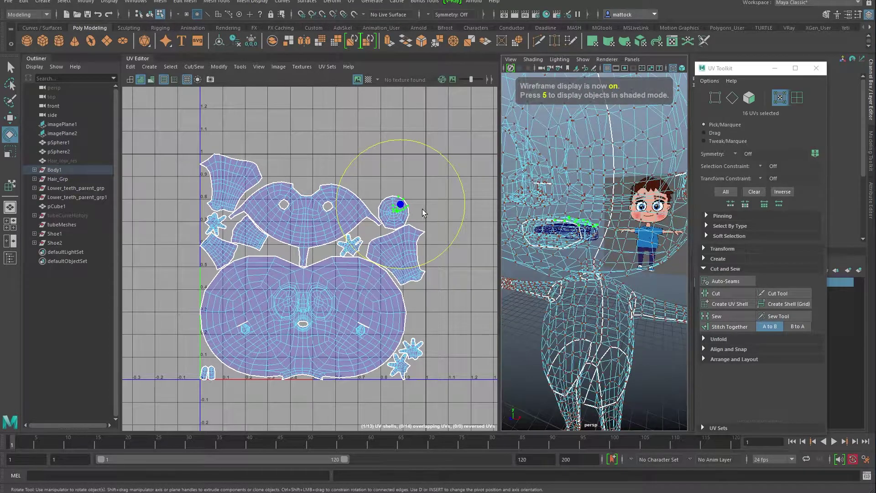
# Step: Expand the selection to the whole round shell, move it above the layout and scale it down slightly
pyautogui.moveTo(401, 206); pyautogui.dragTo(450, 223, button='right')
pyautogui.press('w')
pyautogui.moveTo(401, 210); pyautogui.dragTo(392, 143)
pyautogui.press('r')
pyautogui.keyDown('alt'); pyautogui.moveTo(295, 189); pyautogui.dragTo(260, 177, button='middle'); pyautogui.keyUp('alt')
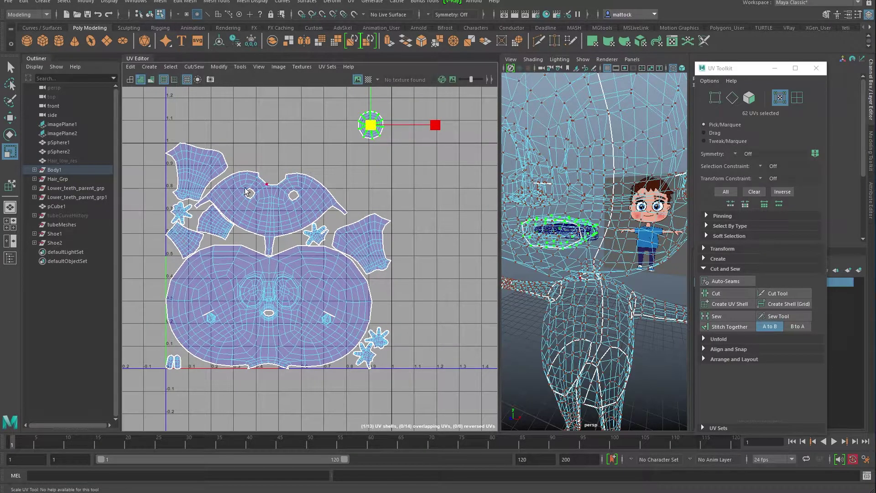
# Step: Select the whole fan-shaped torso shell, move it up and to the right, and rotate it slightly to level it
pyautogui.moveTo(310, 176); pyautogui.dragTo(313, 186)
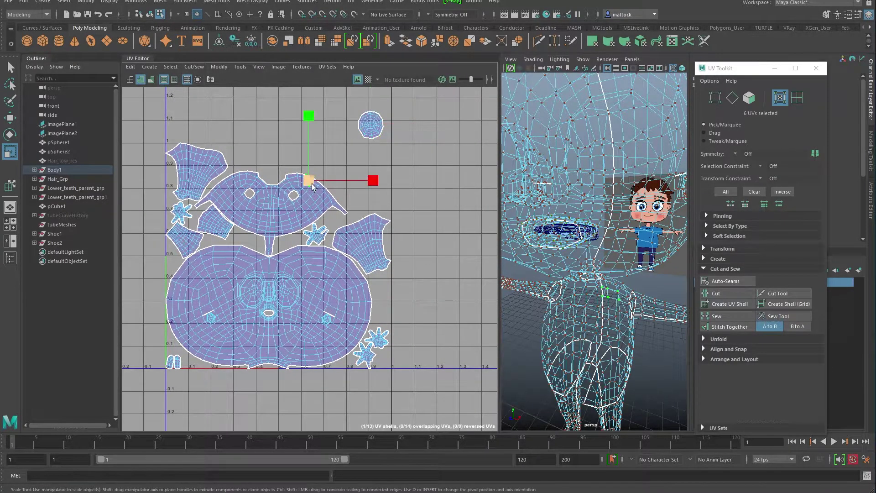
pyautogui.moveTo(308, 181); pyautogui.dragTo(351, 193, button='right')
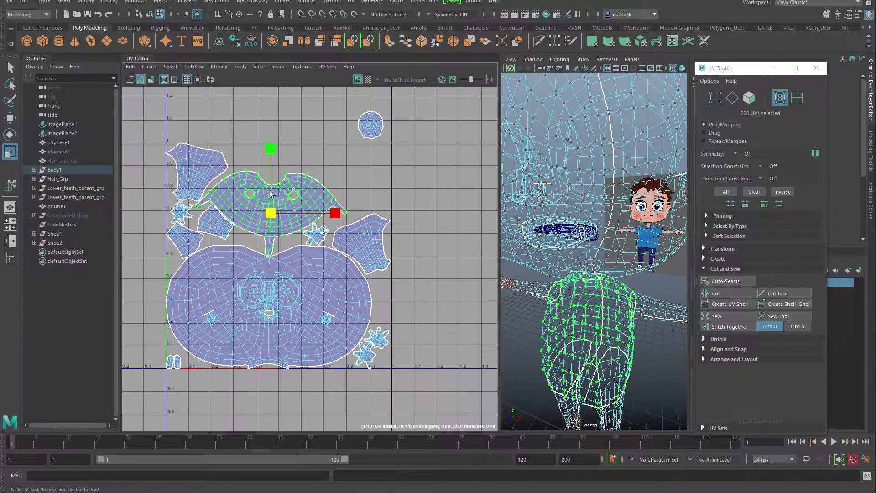
pyautogui.press('w')
pyautogui.moveTo(269, 209); pyautogui.dragTo(288, 192)
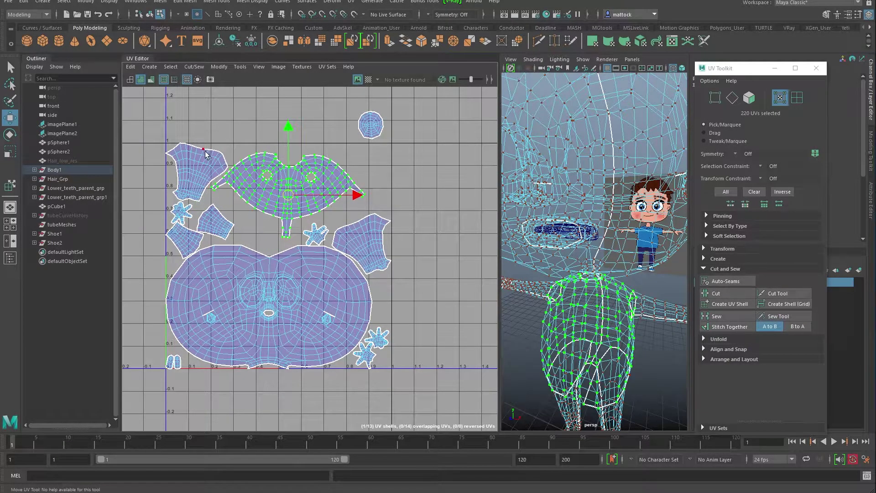
pyautogui.press('e')
pyautogui.moveTo(248, 149); pyautogui.dragTo(245, 152)
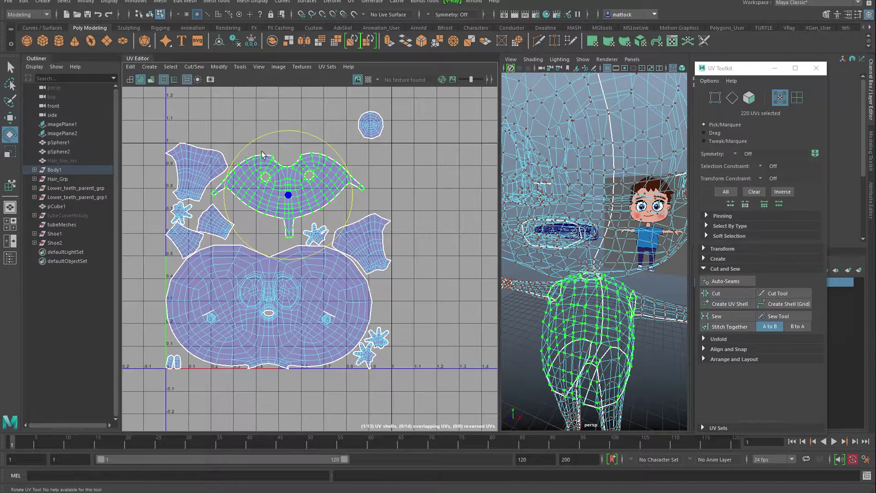
pyautogui.press('w')
# Step: Select the whole leg shell at the layout's right edge, rotate it upright and move it up under the torso shell's tip
pyautogui.click(387, 221)
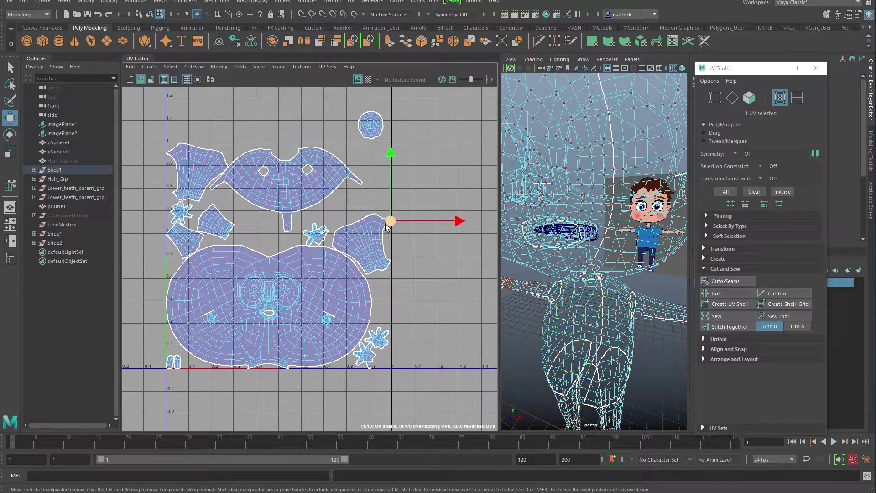
pyautogui.rightClick(379, 223)
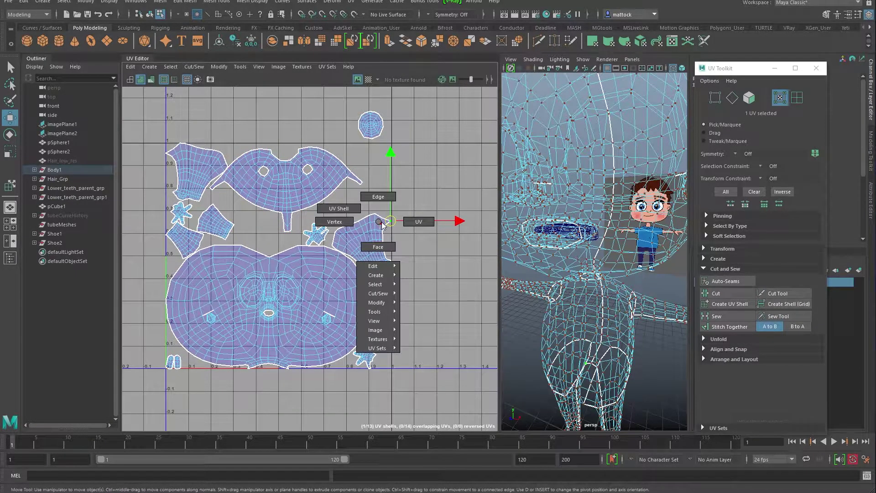
pyautogui.keyDown('shift'); pyautogui.rightClick(382, 223); pyautogui.keyUp('shift')
pyautogui.keyDown('ctrl'); pyautogui.moveTo(384, 226); pyautogui.dragTo(351, 221, button='right'); pyautogui.keyUp('ctrl')
pyautogui.moveTo(360, 227); pyautogui.dragTo(360, 220)
pyautogui.press('e')
pyautogui.moveTo(385, 163); pyautogui.dragTo(409, 182)
pyautogui.press('w')
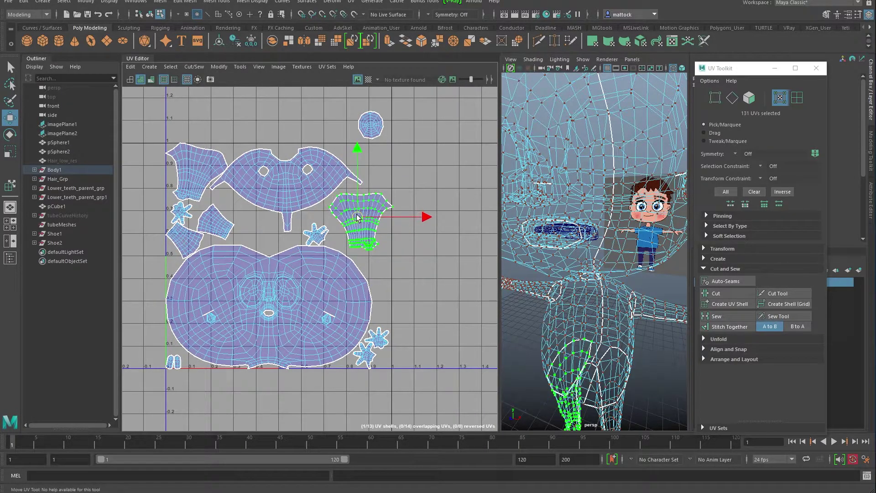
# Step: Switch to UV Shell selection and raise the hand shell beside the right leg shell clear of the head shell
pyautogui.rightClick(310, 237)
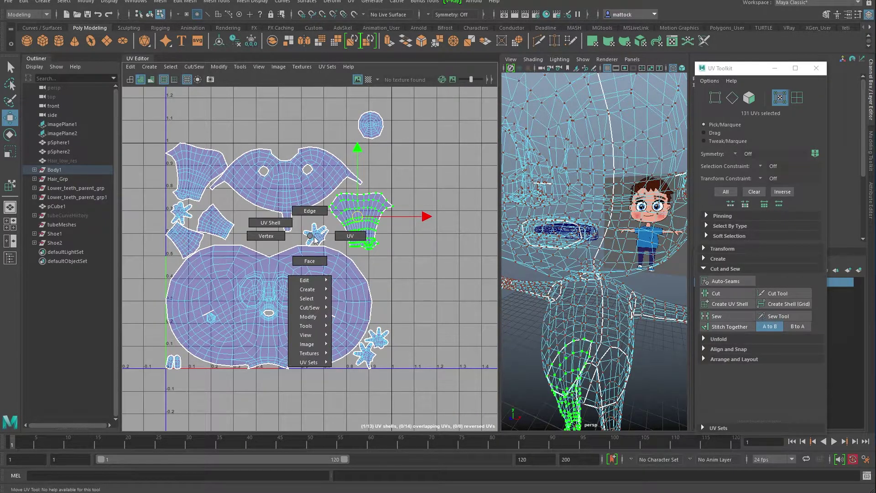
pyautogui.moveTo(318, 237); pyautogui.dragTo(282, 227, button='right')
pyautogui.click(314, 233)
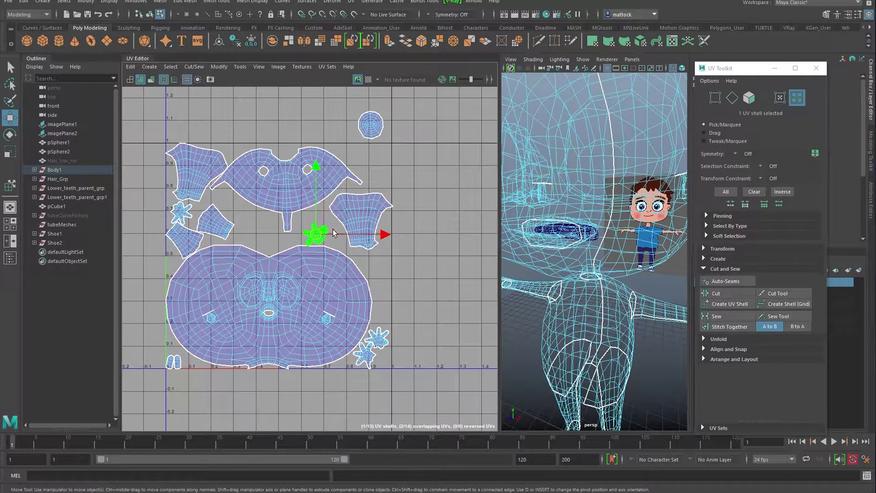
pyautogui.moveTo(357, 222)
pyautogui.mouseDown(button='right')
pyautogui.moveTo(326, 209)
pyautogui.moveTo(355, 217)
pyautogui.mouseUp(button='right')
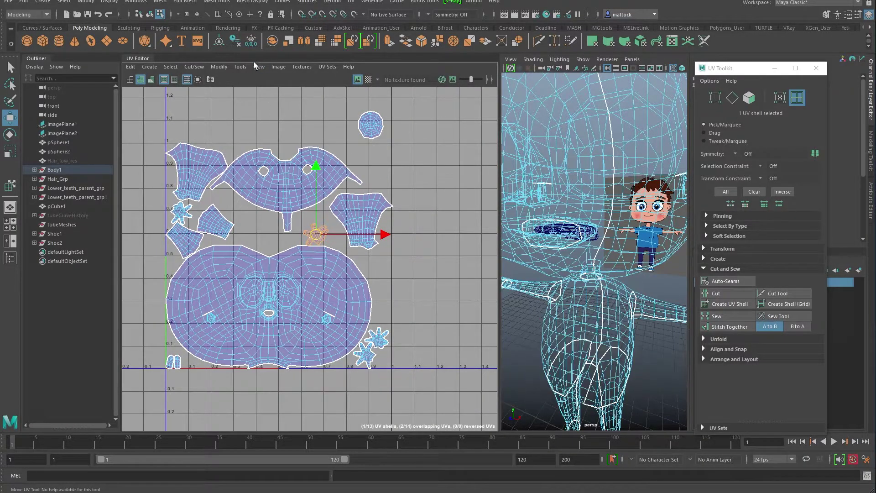
pyautogui.moveTo(316, 234); pyautogui.dragTo(316, 226)
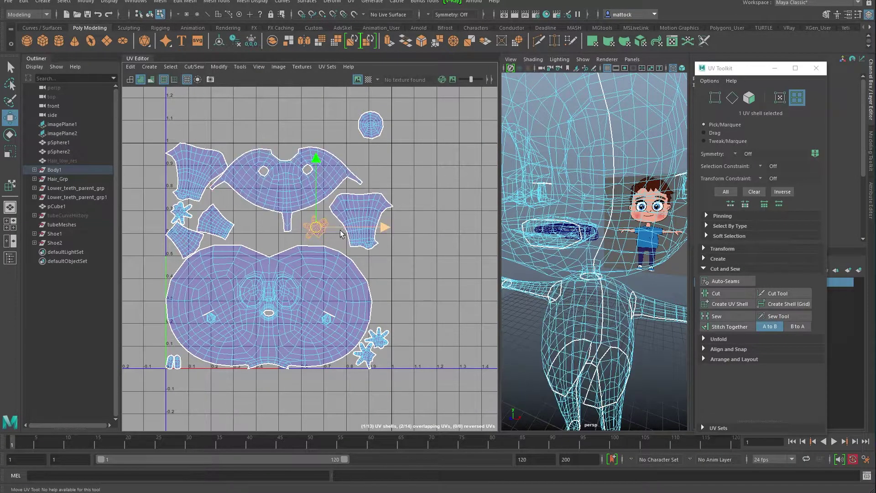
# Step: Nudge the torso shell to the right, rotate the left leg shell upright, and clear the selection
pyautogui.click(377, 337)
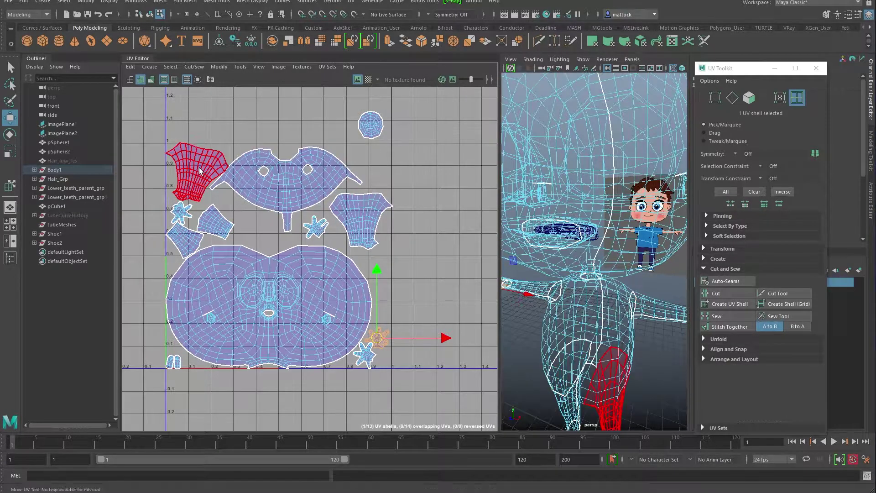
pyautogui.click(293, 190)
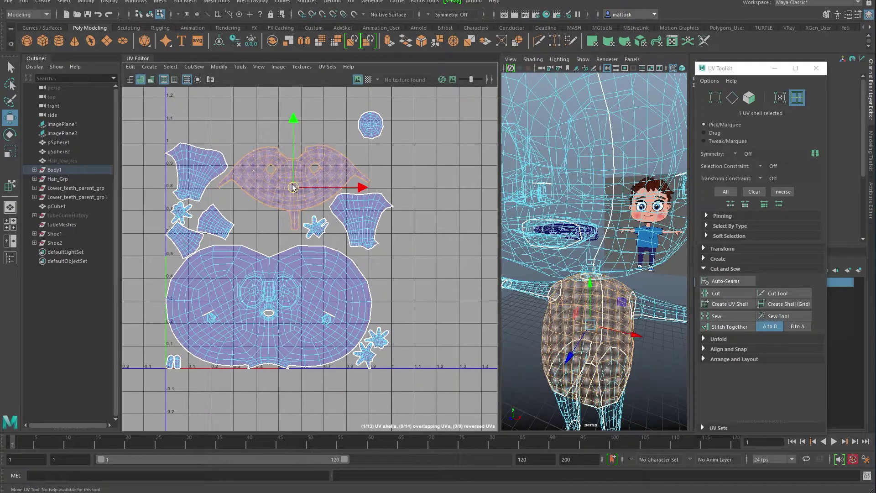
pyautogui.click(197, 151)
pyautogui.press('e')
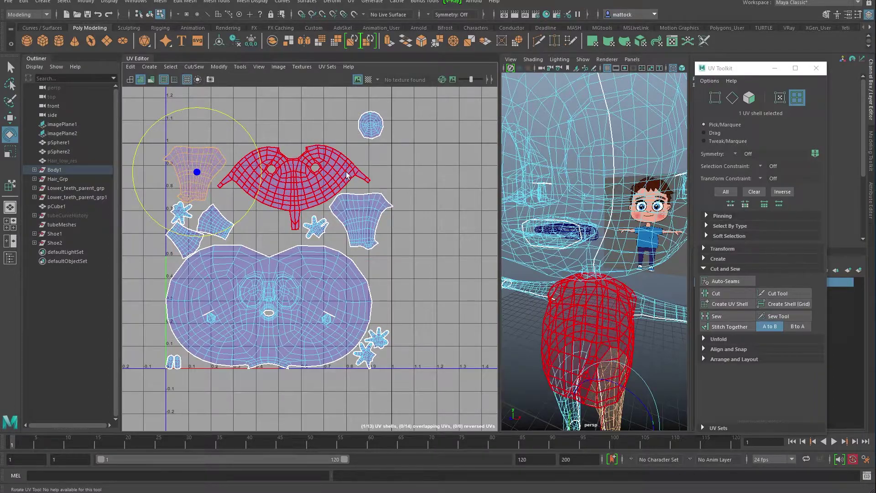
pyautogui.click(260, 229)
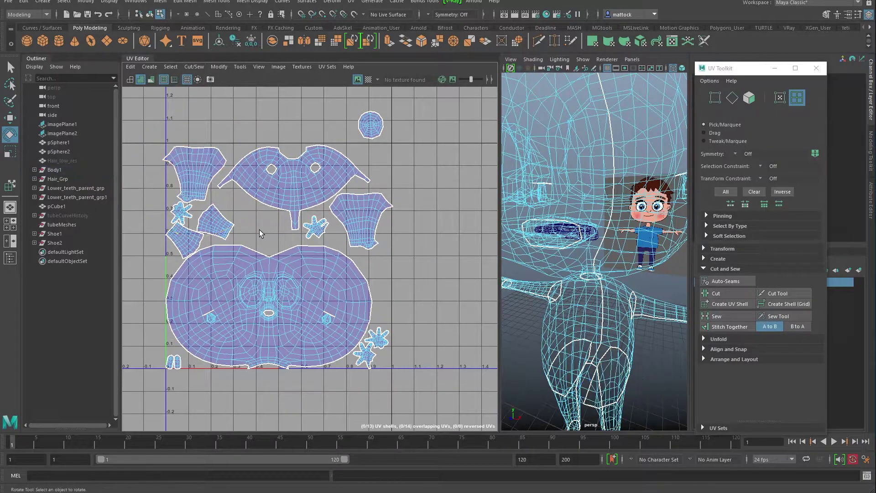
# Step: Rotate the arm shell below the left leg shell upright and move it right, toward the torso shell's neck strip
pyautogui.click(221, 223)
pyautogui.moveTo(275, 195); pyautogui.dragTo(277, 197)
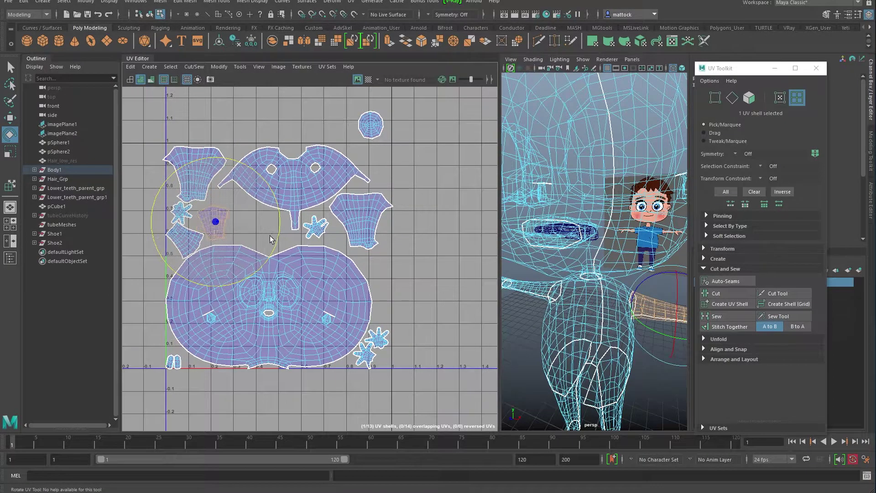
pyautogui.press('w')
pyautogui.moveTo(217, 222); pyautogui.dragTo(253, 222)
# Step: Move the other arm shell beside the first one, rotate it upright and raise it clear of the head shell
pyautogui.click(197, 240)
pyautogui.moveTo(186, 239); pyautogui.dragTo(214, 228)
pyautogui.press('e')
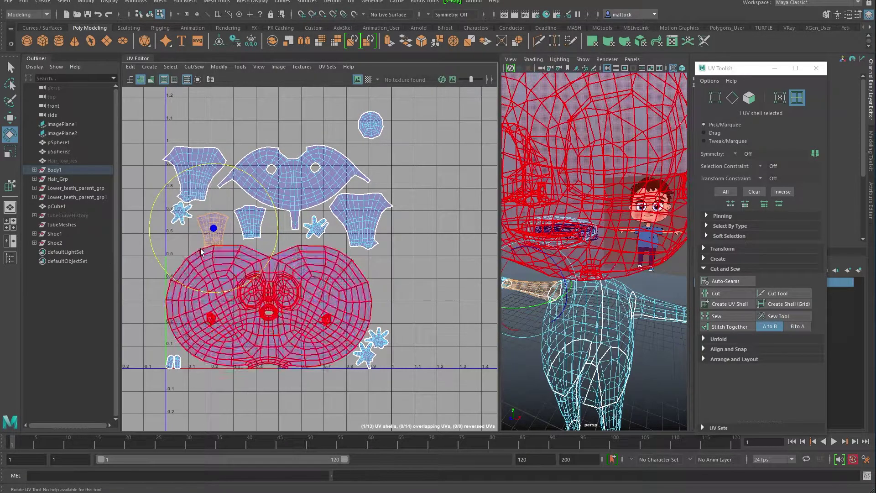
pyautogui.press('w')
pyautogui.moveTo(213, 227); pyautogui.dragTo(213, 218)
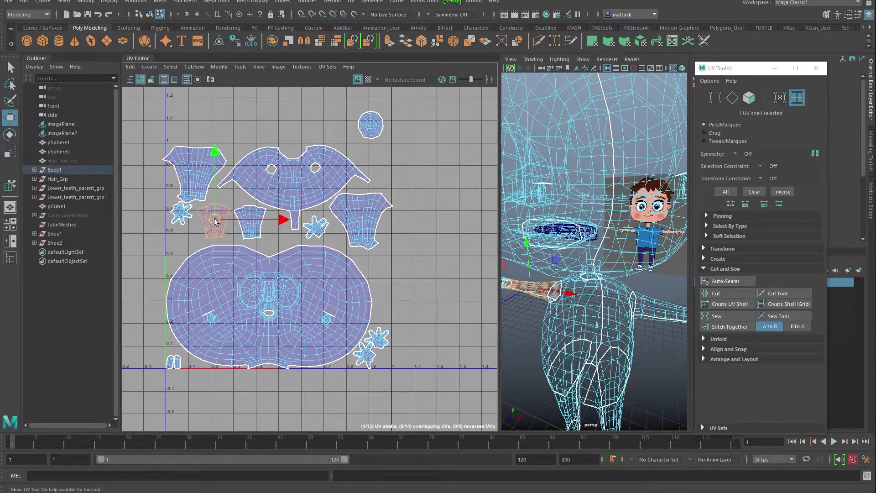
# Step: Adjust the spacing of the left hand shell and both arm shells, and place the second hand shell between them
pyautogui.click(182, 222)
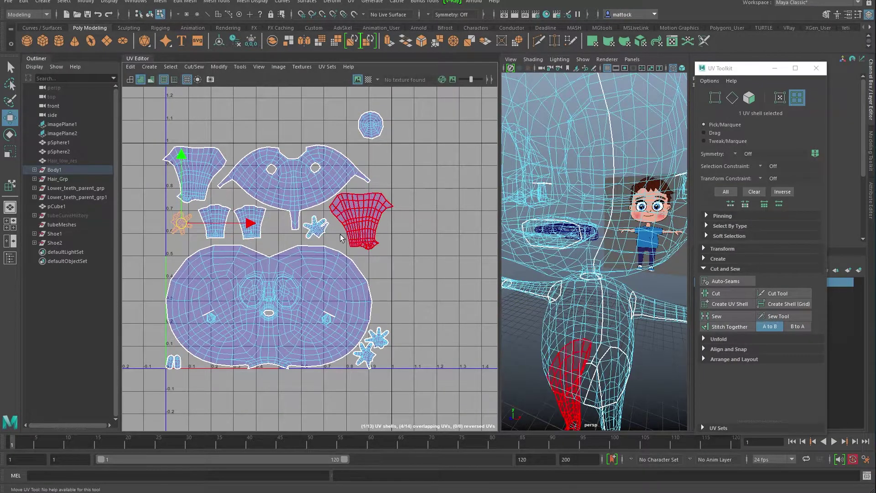
pyautogui.click(407, 196)
pyautogui.click(254, 223)
pyautogui.moveTo(251, 222); pyautogui.dragTo(231, 221)
pyautogui.click(217, 219)
pyautogui.click(317, 229)
pyautogui.moveTo(313, 230); pyautogui.dragTo(199, 235)
# Step: Move the right one of the two small strips below the head shell away from its neighbor
pyautogui.keyDown('alt'); pyautogui.moveTo(206, 281); pyautogui.dragTo(279, 212, button='middle'); pyautogui.keyUp('alt')
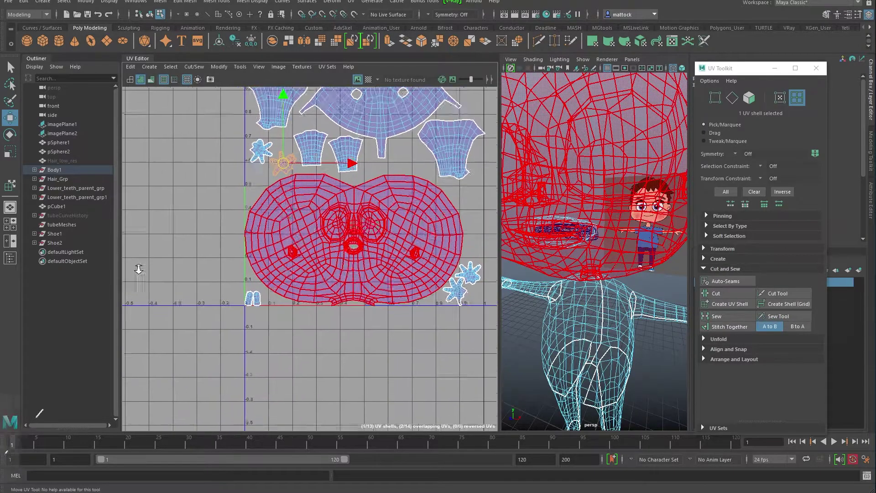
pyautogui.keyDown('alt'); pyautogui.moveTo(126, 260); pyautogui.dragTo(237, 292, button='right'); pyautogui.keyUp('alt')
pyautogui.keyDown('alt'); pyautogui.moveTo(274, 319); pyautogui.dragTo(182, 269, button='middle'); pyautogui.keyUp('alt')
pyautogui.keyDown('alt'); pyautogui.moveTo(182, 272); pyautogui.dragTo(297, 290, button='right'); pyautogui.keyUp('alt')
pyautogui.click(265, 261)
pyautogui.moveTo(266, 260); pyautogui.dragTo(276, 256)
# Step: Rotate the left small strip upright and shift the right strip closer, level with it
pyautogui.click(246, 256)
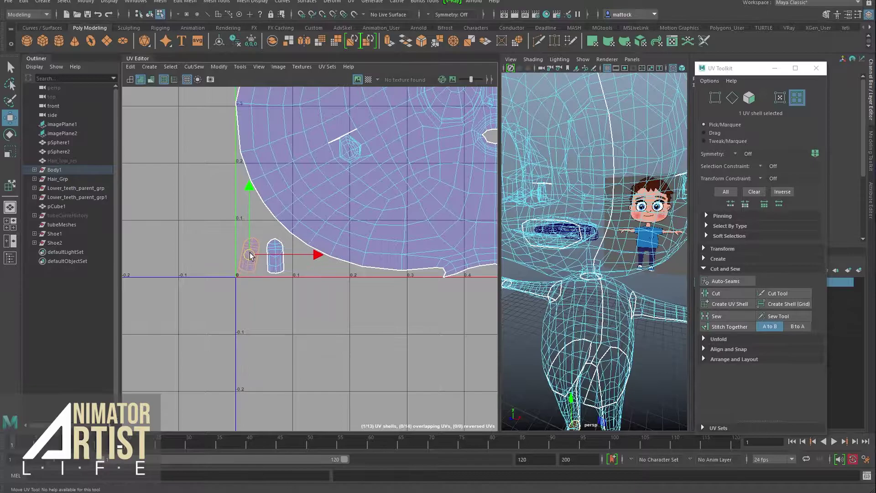
pyautogui.press('e')
pyautogui.moveTo(213, 201); pyautogui.dragTo(203, 212)
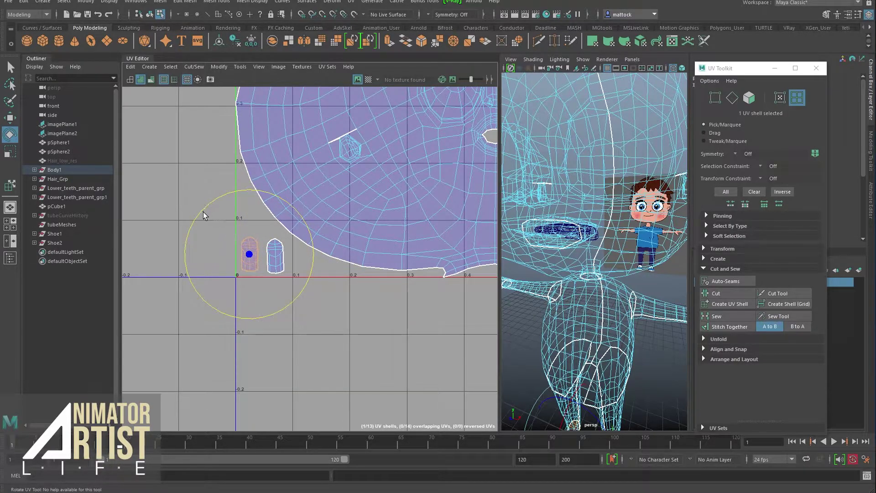
pyautogui.click(275, 258)
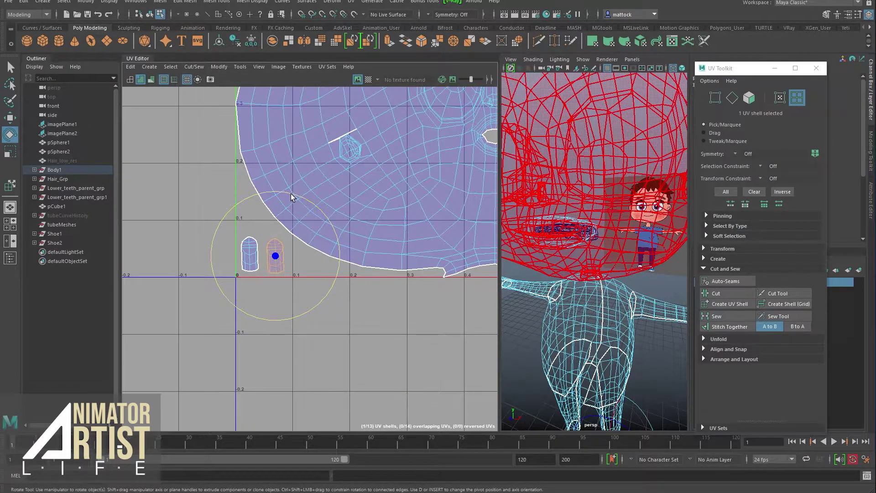
pyautogui.press('w')
pyautogui.moveTo(276, 255); pyautogui.dragTo(273, 252)
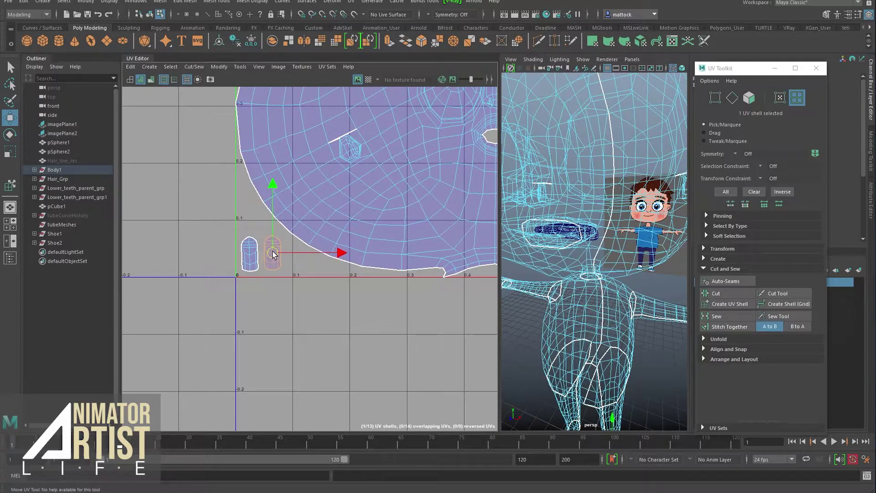
# Step: Move the round shell down into the free corner beside the torso shell and scale it down slightly
pyautogui.scroll(-3, 445, 213)
pyautogui.keyDown('alt'); pyautogui.moveTo(445, 213); pyautogui.dragTo(370, 242, button='middle'); pyautogui.keyUp('alt')
pyautogui.scroll(-3, 405, 218)
pyautogui.keyDown('alt'); pyautogui.moveTo(338, 205); pyautogui.dragTo(298, 342, button='middle'); pyautogui.keyUp('alt')
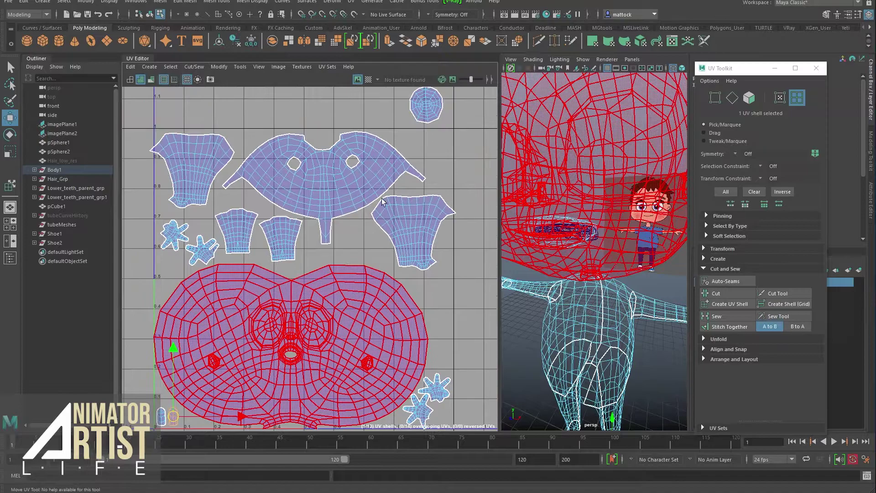
pyautogui.click(427, 105)
pyautogui.moveTo(426, 105); pyautogui.dragTo(433, 152)
pyautogui.press('r')
pyautogui.press('w')
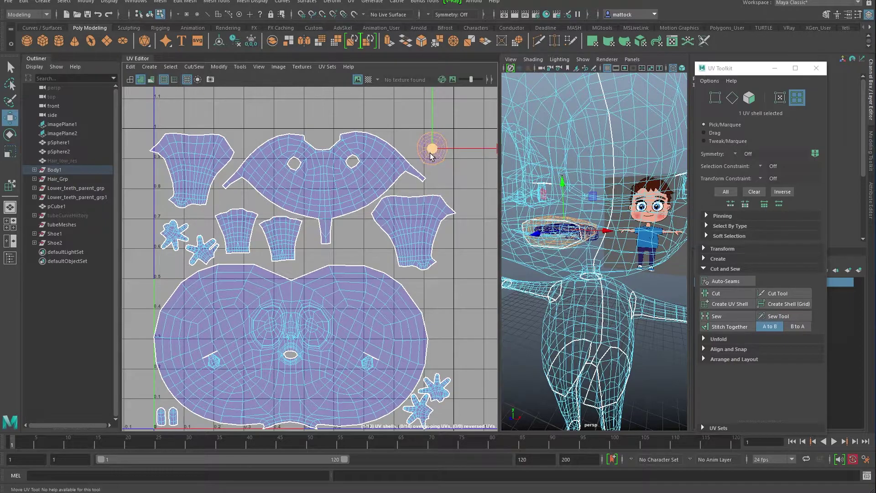
pyautogui.click(401, 185)
# Step: Rotate the torso shell slightly until it is level and nudge it left, away from the round shell
pyautogui.keyDown('alt'); pyautogui.moveTo(392, 199); pyautogui.dragTo(366, 166, button='middle'); pyautogui.keyUp('alt')
pyautogui.keyDown('alt'); pyautogui.moveTo(307, 191); pyautogui.dragTo(343, 220, button='middle'); pyautogui.keyUp('alt')
pyautogui.click(339, 177)
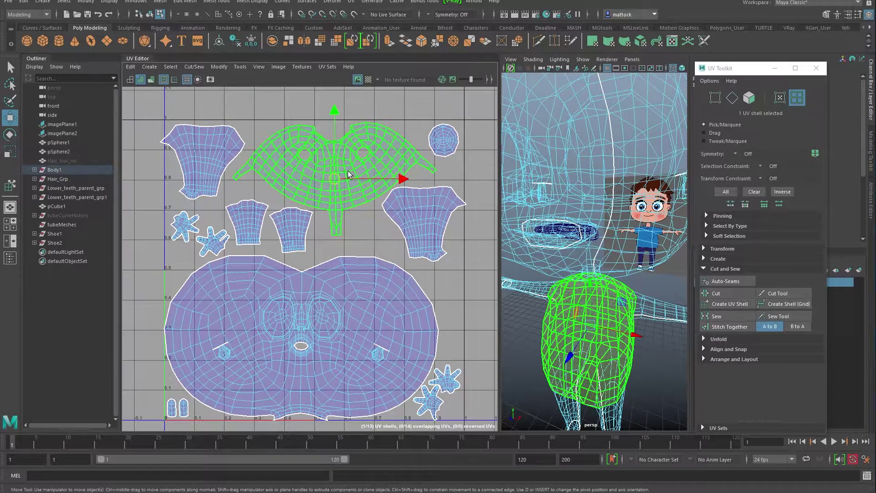
pyautogui.press('e')
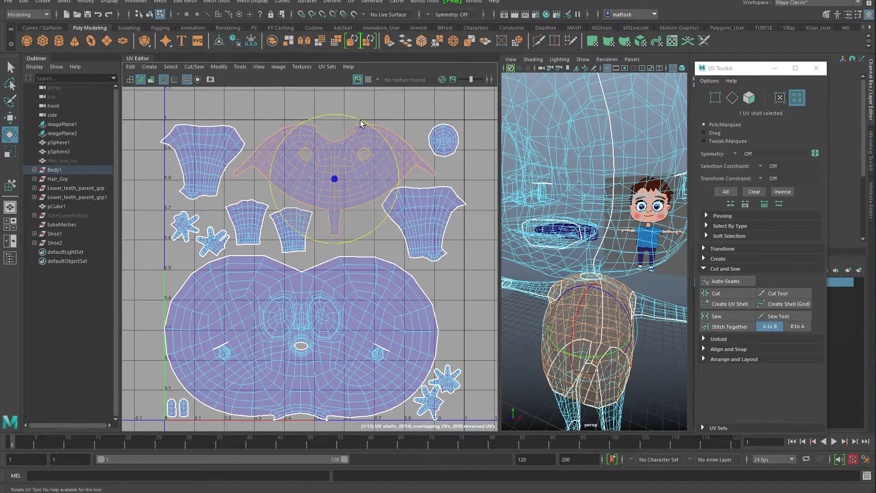
pyautogui.press('w')
pyautogui.click(331, 177)
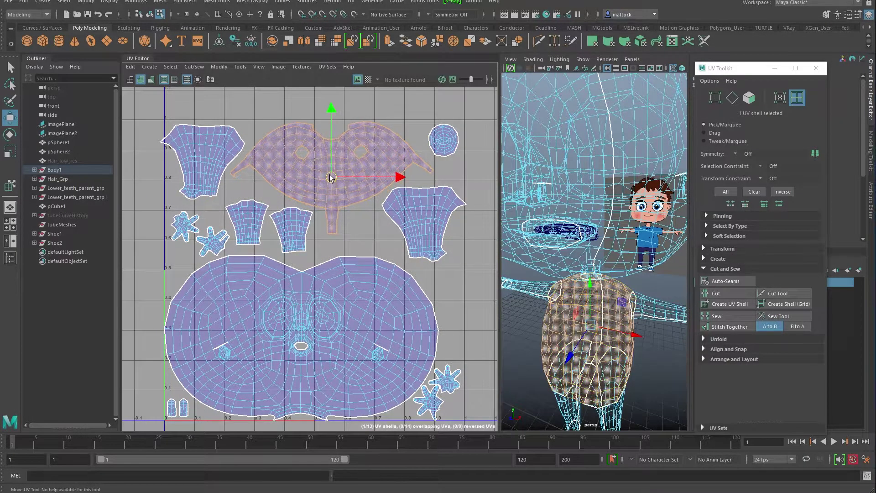
pyautogui.scroll(-1, 299, 237)
pyautogui.keyDown('alt'); pyautogui.moveTo(299, 237); pyautogui.dragTo(284, 194, button='middle'); pyautogui.keyUp('alt')
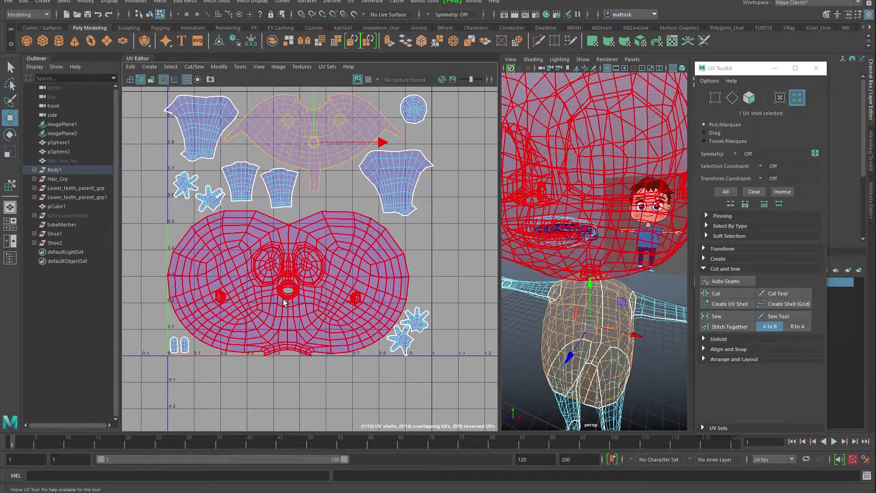
# Step: Nudge the large head shell slightly up and to the right, just inside the UV tile's edges
pyautogui.click(285, 289)
pyautogui.moveTo(287, 282); pyautogui.dragTo(288, 281)
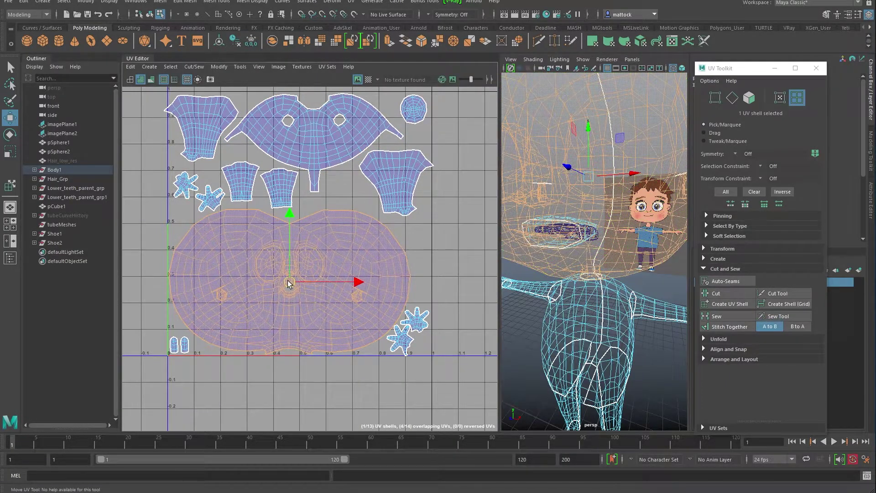
pyautogui.click(419, 286)
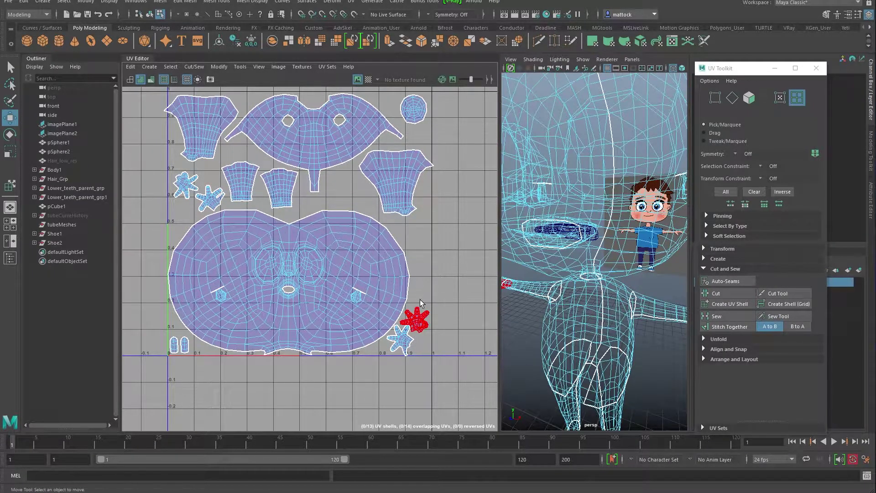
# Step: Move the two hand shells beside the head shell into the gaps under the torso shell and under the right leg shell
pyautogui.click(418, 323)
pyautogui.moveTo(418, 322); pyautogui.dragTo(343, 189)
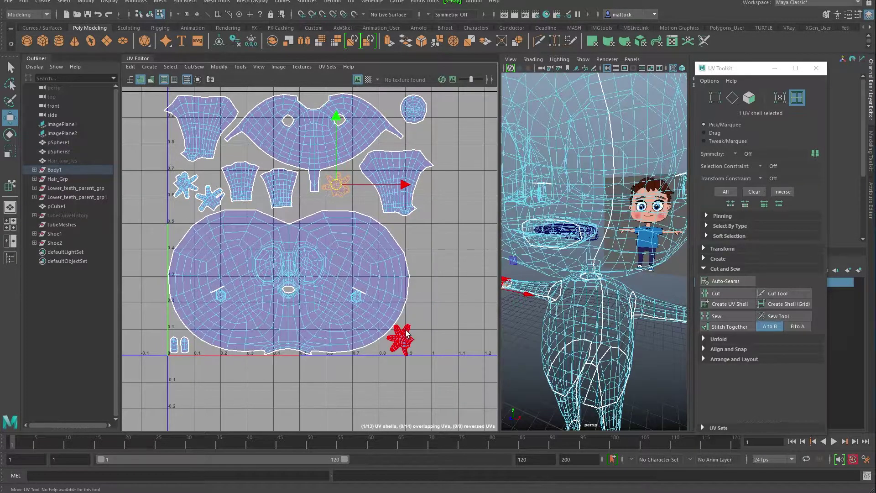
pyautogui.click(410, 338)
pyautogui.moveTo(411, 337); pyautogui.dragTo(418, 237)
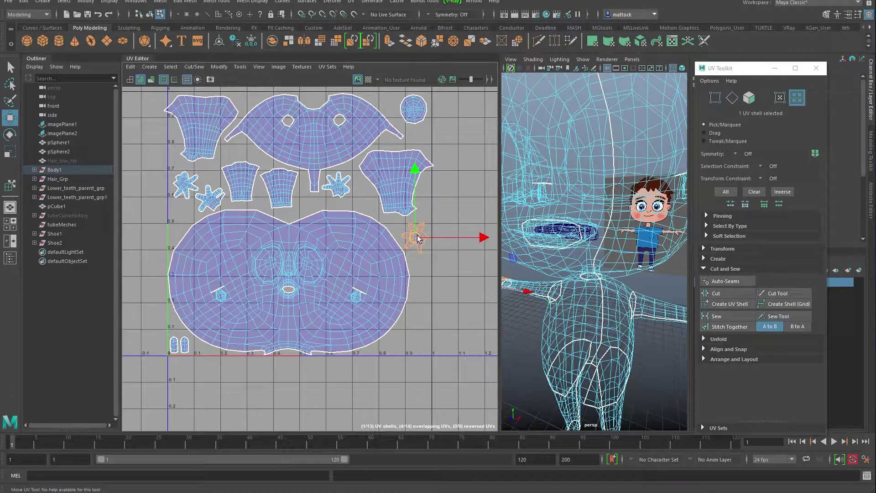
# Step: Examine which hand of the body each of the four hand shells belongs to
pyautogui.keyDown('alt'); pyautogui.moveTo(589, 229); pyautogui.dragTo(547, 289, button='right'); pyautogui.keyUp('alt')
pyautogui.keyDown('alt'); pyautogui.moveTo(548, 289); pyautogui.dragTo(568, 231); pyautogui.keyUp('alt')
pyautogui.click(336, 188)
pyautogui.click(414, 236)
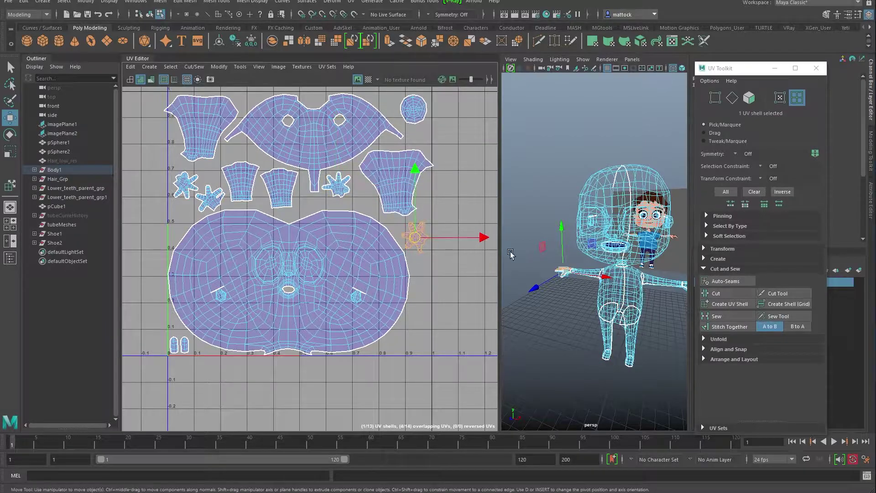
pyautogui.click(207, 197)
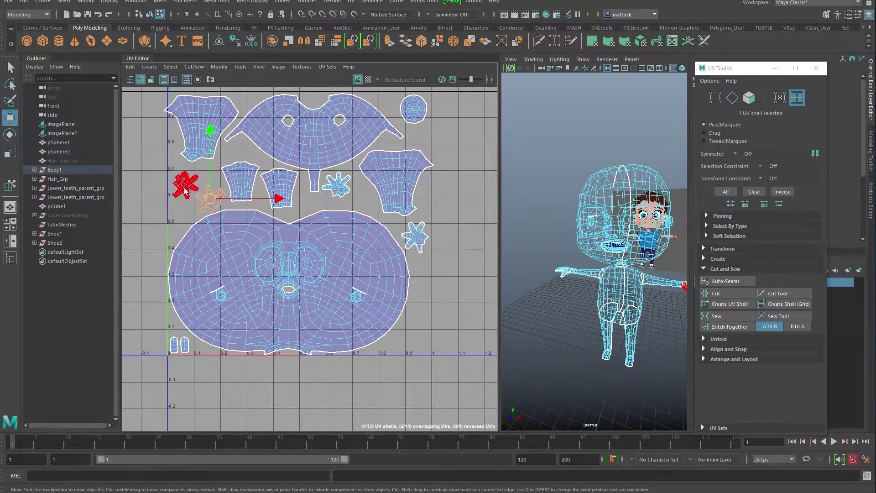
pyautogui.click(187, 187)
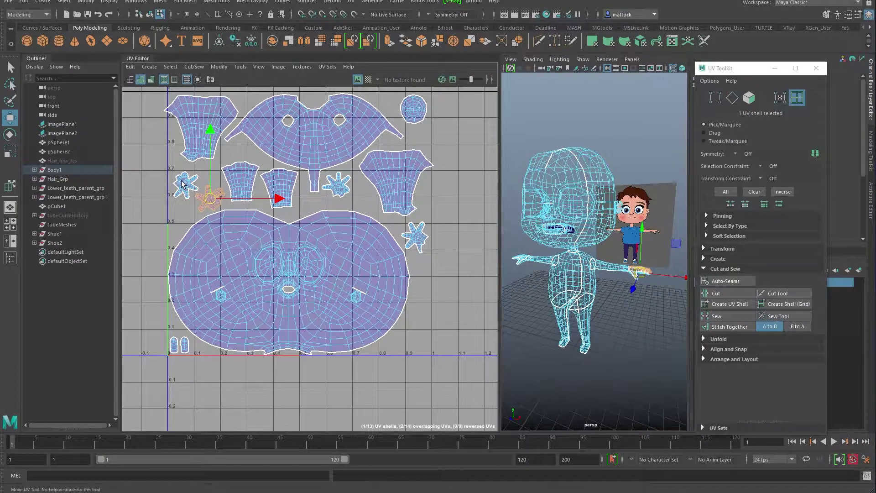
pyautogui.click(355, 267)
pyautogui.click(419, 269)
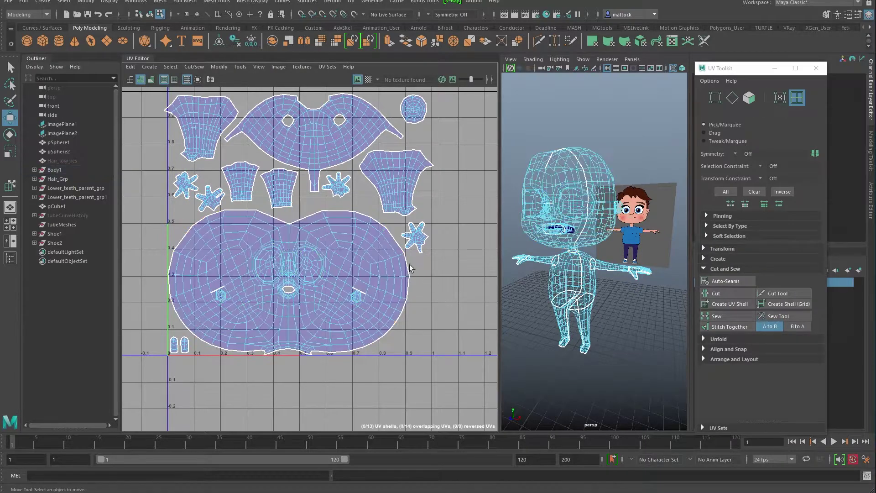
# Step: Select both leg shells and run Optimize on their UVs
pyautogui.keyDown('alt'); pyautogui.moveTo(363, 222); pyautogui.dragTo(363, 257, button='middle'); pyautogui.keyUp('alt')
pyautogui.click(396, 215)
pyautogui.click(201, 149)
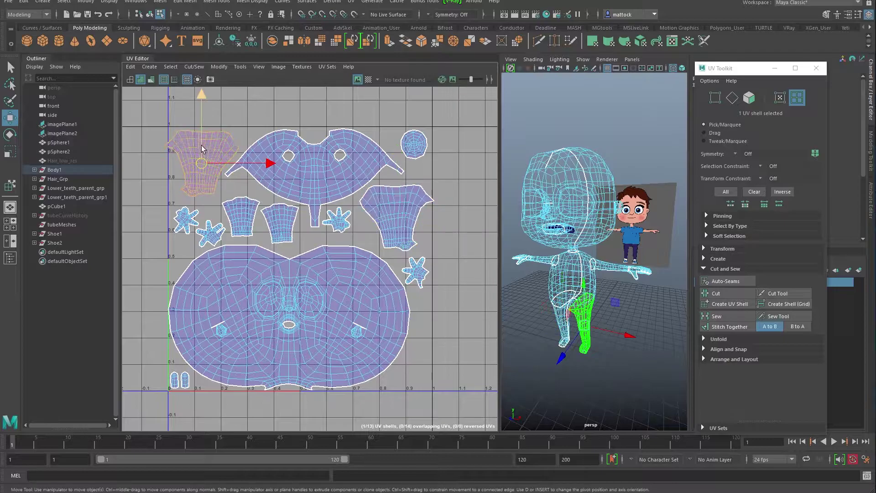
pyautogui.keyDown('shift'); pyautogui.click(401, 207); pyautogui.keyUp('shift')
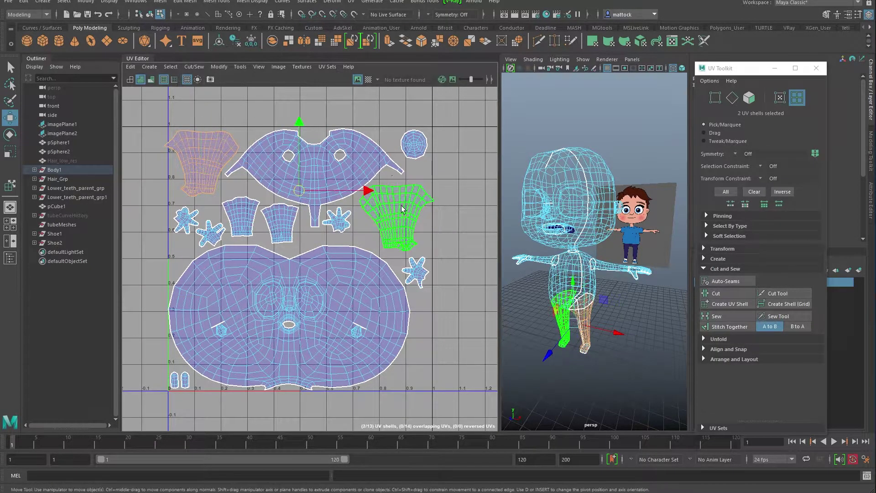
pyautogui.click(222, 67)
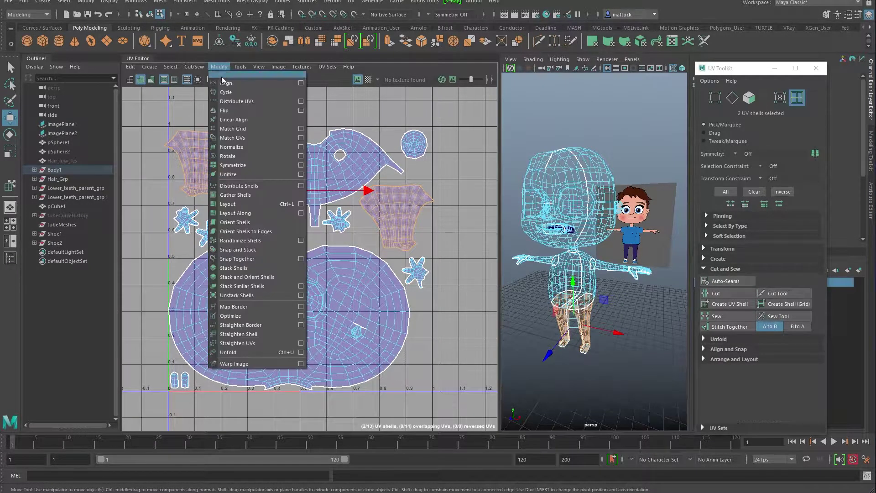
pyautogui.click(231, 316)
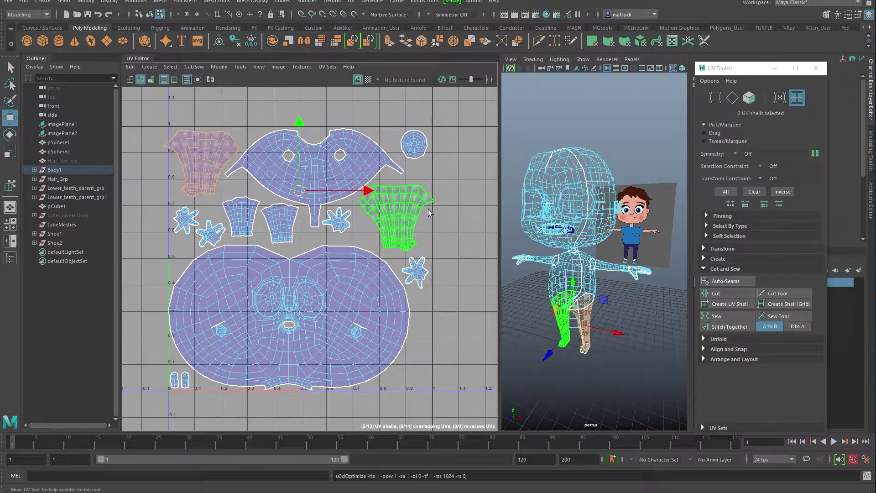
pyautogui.click(459, 205)
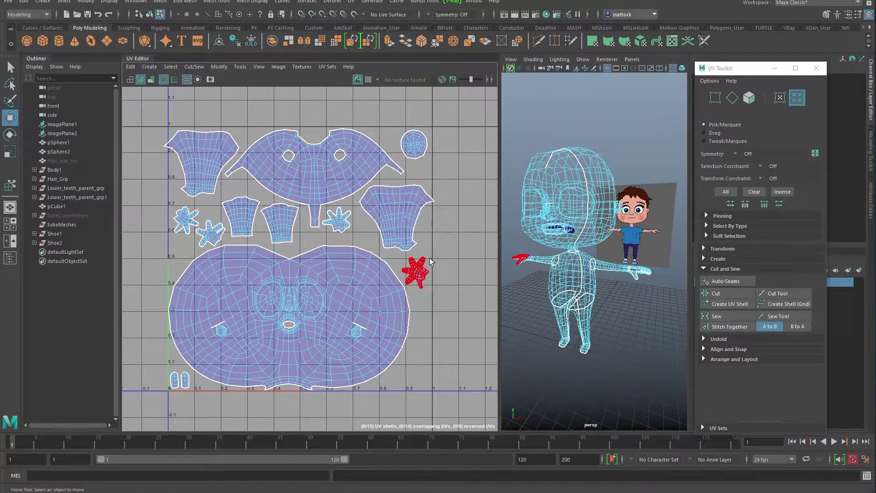
# Step: Shift the upper-left leg shell slightly right into the UV tile and nudge the hand shell beside the torso strip to the right
pyautogui.scroll(-2, 432, 257)
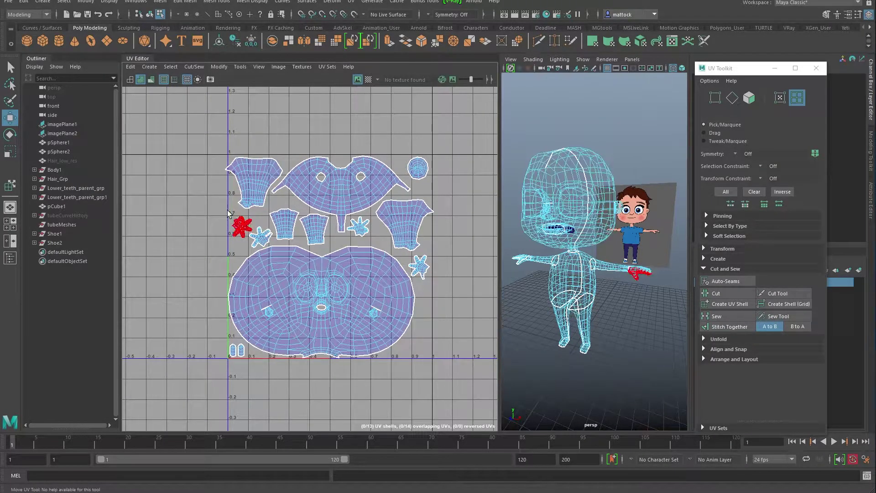
pyautogui.click(254, 171)
pyautogui.moveTo(256, 180); pyautogui.dragTo(258, 180)
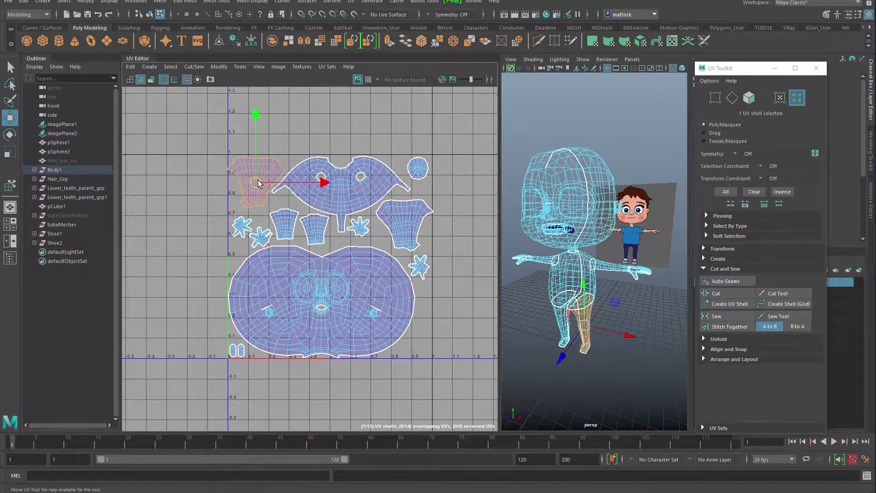
pyautogui.click(341, 194)
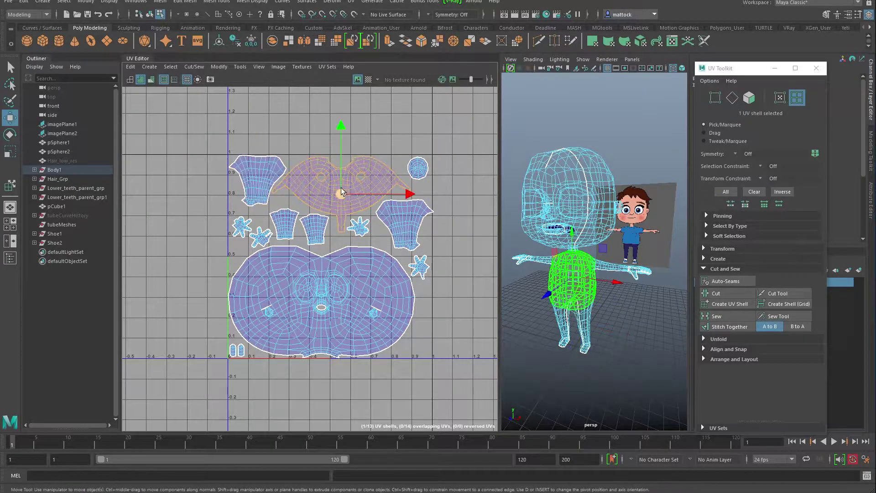
pyautogui.click(358, 226)
pyautogui.moveTo(359, 227); pyautogui.dragTo(363, 228)
pyautogui.keyDown('alt'); pyautogui.moveTo(175, 156); pyautogui.dragTo(431, 206, button='right'); pyautogui.keyUp('alt')
pyautogui.click(345, 298)
pyautogui.keyDown('alt'); pyautogui.moveTo(457, 276); pyautogui.dragTo(241, 187, button='right'); pyautogui.keyUp('alt')
pyautogui.keyDown('alt'); pyautogui.moveTo(423, 217); pyautogui.dragTo(297, 197, button='right'); pyautogui.keyUp('alt')
pyautogui.keyDown('alt'); pyautogui.moveTo(336, 259); pyautogui.dragTo(376, 175, button='middle'); pyautogui.keyUp('alt')
pyautogui.keyDown('alt'); pyautogui.moveTo(282, 194); pyautogui.dragTo(307, 240, button='middle'); pyautogui.keyUp('alt')
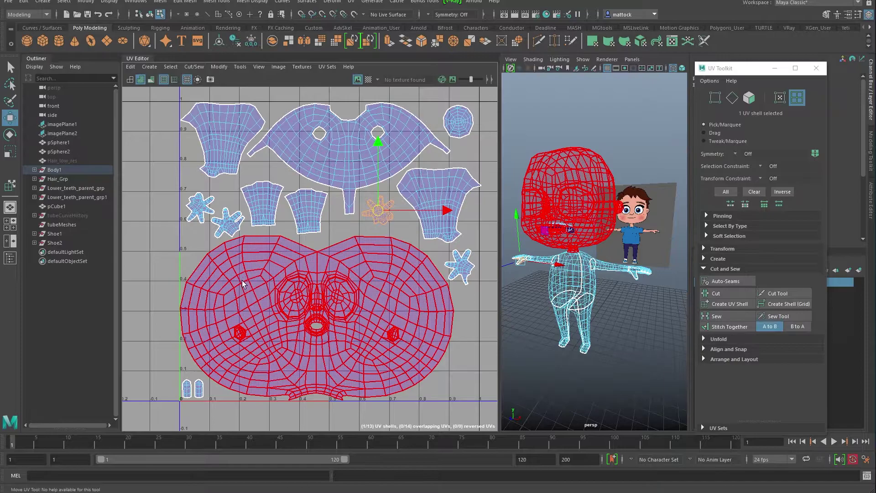
# Step: Shift the head shell slightly right and up so its outline clears the tile's left and lower edges
pyautogui.click(304, 312)
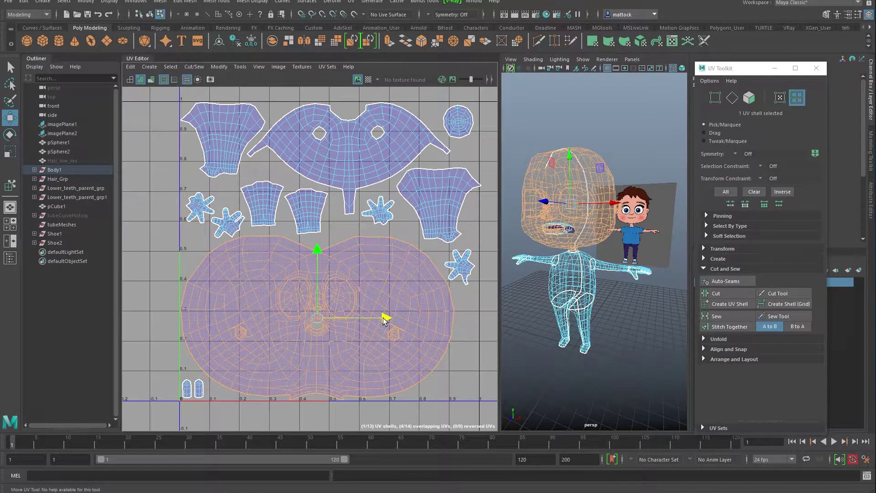
pyautogui.click(383, 320)
pyautogui.click(317, 254)
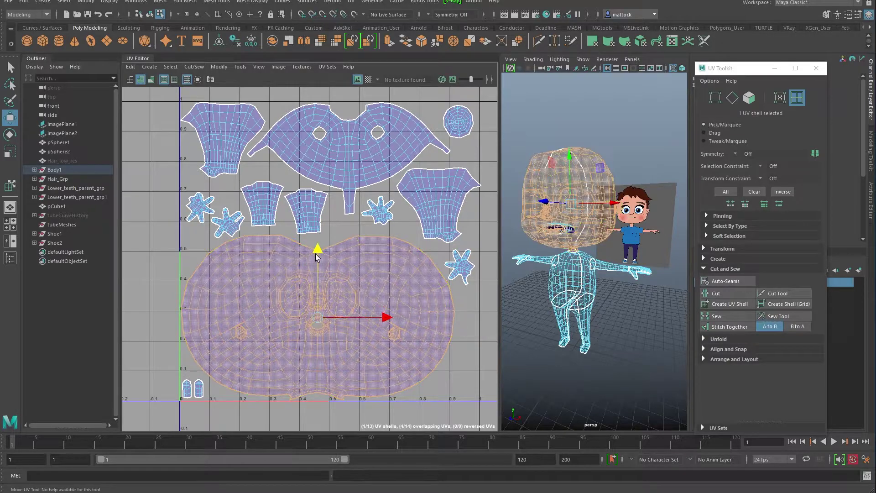
pyautogui.click(146, 286)
pyautogui.keyDown('alt'); pyautogui.moveTo(413, 270); pyautogui.dragTo(283, 267, button='right'); pyautogui.keyUp('alt')
pyautogui.keyDown('alt'); pyautogui.moveTo(358, 219); pyautogui.dragTo(273, 217, button='middle'); pyautogui.keyUp('alt')
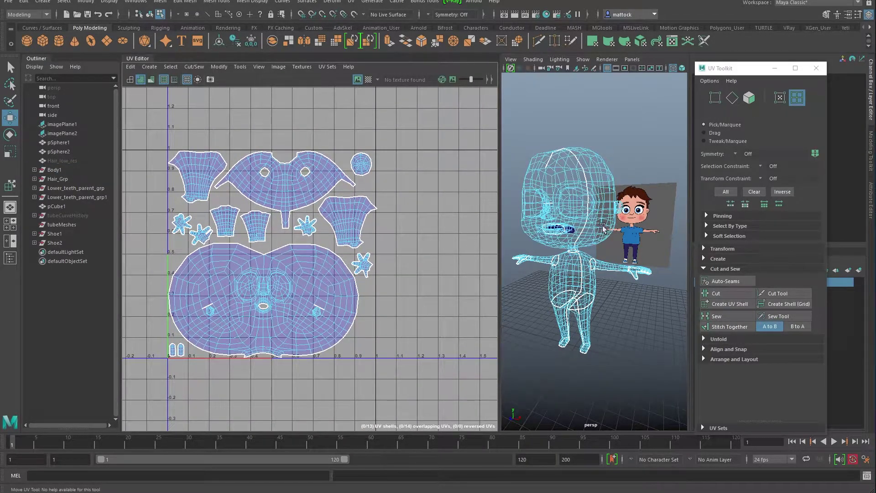
# Step: Return the body to object mode with textured shading and display the checker map to examine its pattern across the enlarged model view
pyautogui.moveTo(576, 209); pyautogui.dragTo(623, 159, button='right')
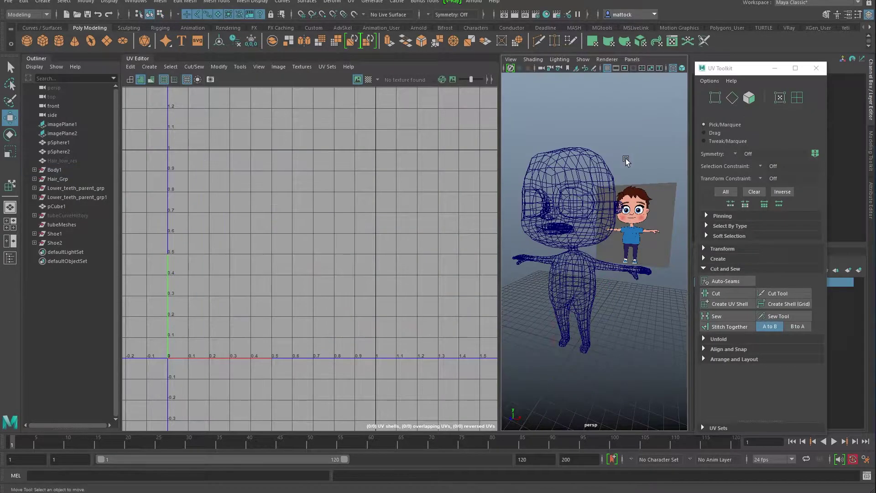
pyautogui.press('6')
pyautogui.click(573, 177)
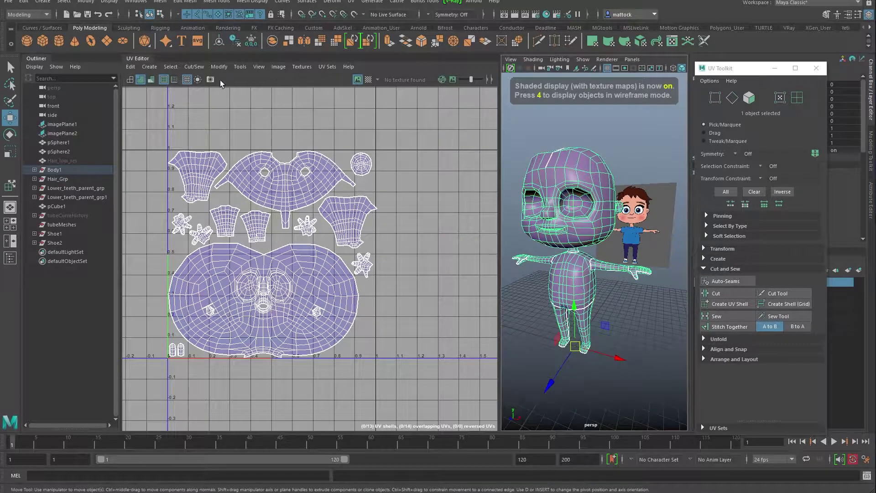
pyautogui.click(368, 80)
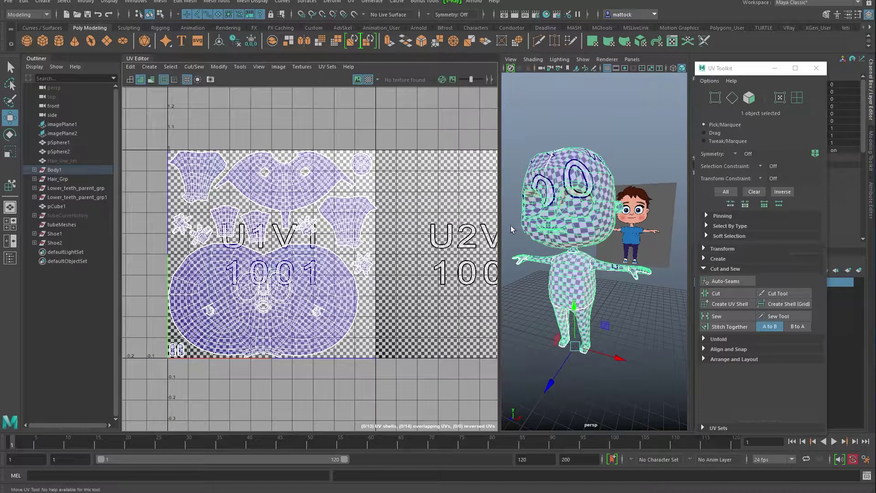
pyautogui.moveTo(501, 227); pyautogui.dragTo(313, 227)
pyautogui.keyDown('alt'); pyautogui.moveTo(495, 256); pyautogui.dragTo(510, 222); pyautogui.keyUp('alt')
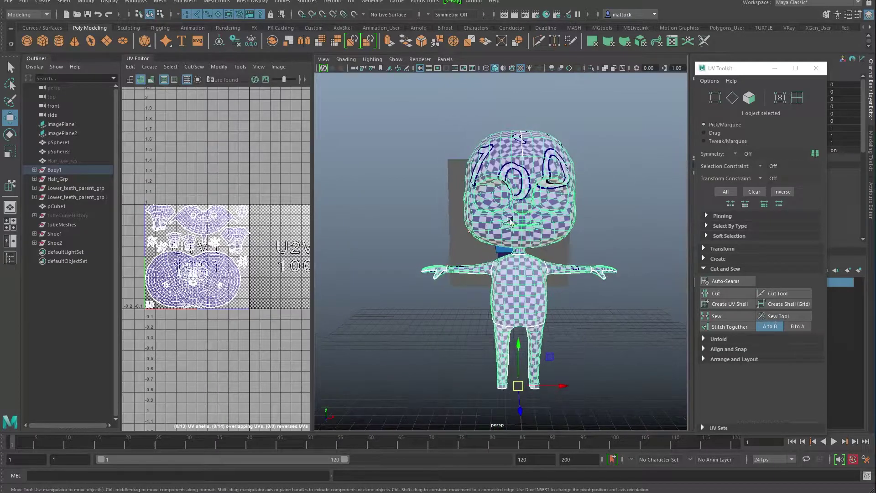
pyautogui.scroll(3, 230, 184)
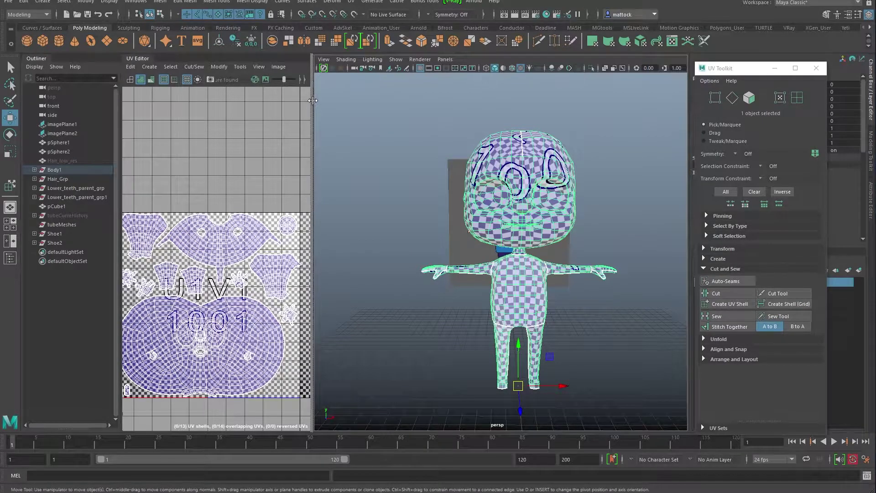
# Step: Hide the checker map, give the UV layout more room again, and save the scene
pyautogui.moveTo(313, 100); pyautogui.dragTo(399, 98)
pyautogui.click(268, 80)
pyautogui.scroll(-2, 251, 234)
pyautogui.keyDown('alt'); pyautogui.moveTo(252, 233); pyautogui.dragTo(260, 174, button='middle'); pyautogui.keyUp('alt')
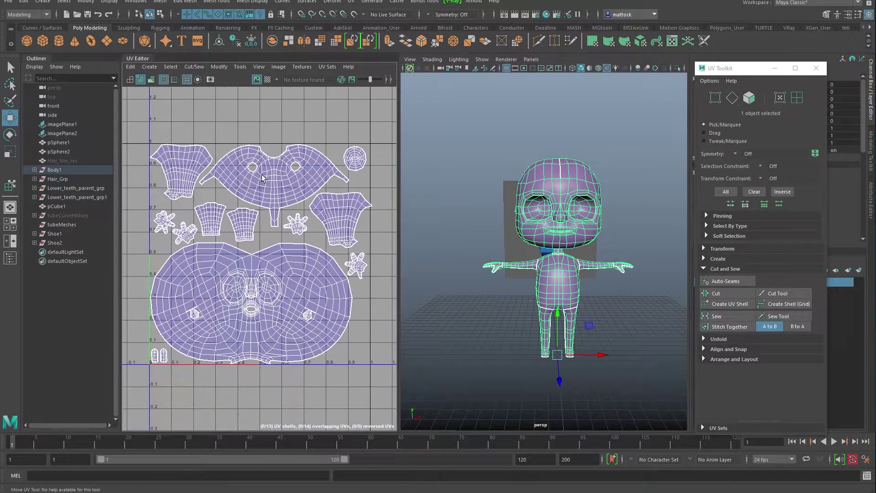
pyautogui.click(536, 151)
pyautogui.hotkey('ctrl', 's')
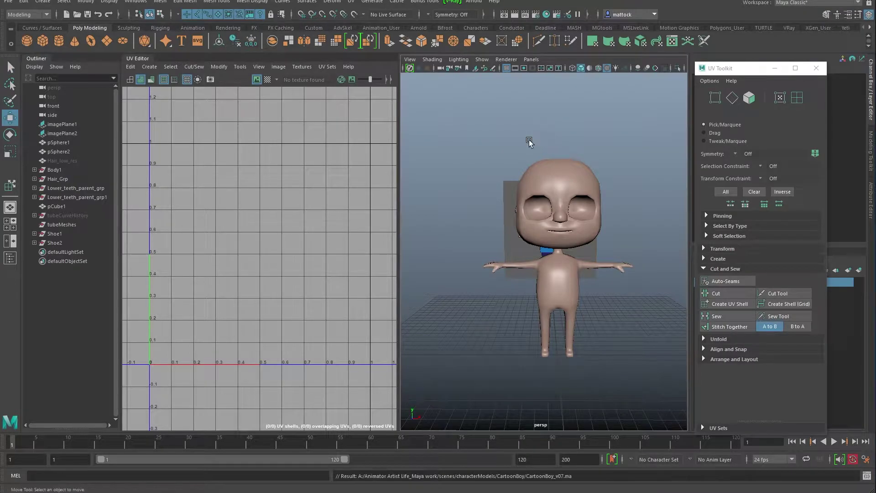
# Step: Toggle the body's smooth preview on and back off, and save the scene again
pyautogui.click(551, 165)
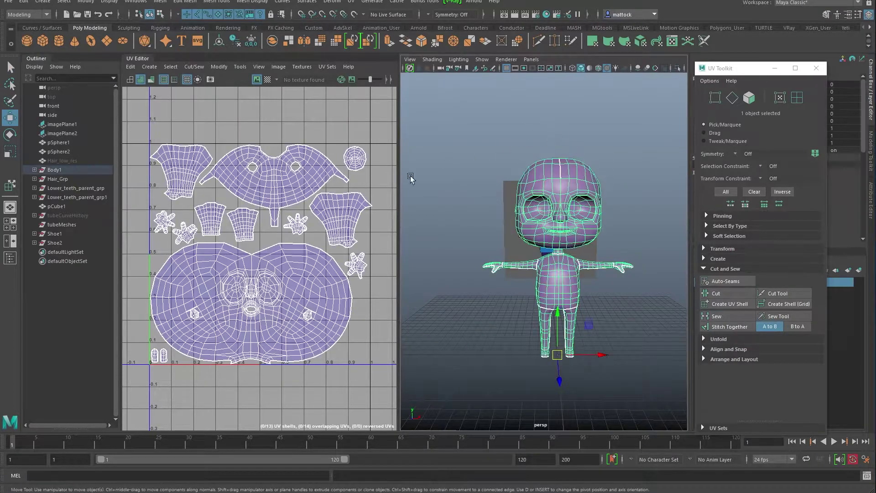
pyautogui.press('3')
pyautogui.press('1')
pyautogui.click(563, 154)
pyautogui.keyDown('alt'); pyautogui.moveTo(576, 173); pyautogui.dragTo(533, 202); pyautogui.keyUp('alt')
pyautogui.scroll(5, 464, 201)
pyautogui.scroll(-3, 534, 201)
pyautogui.click(496, 145)
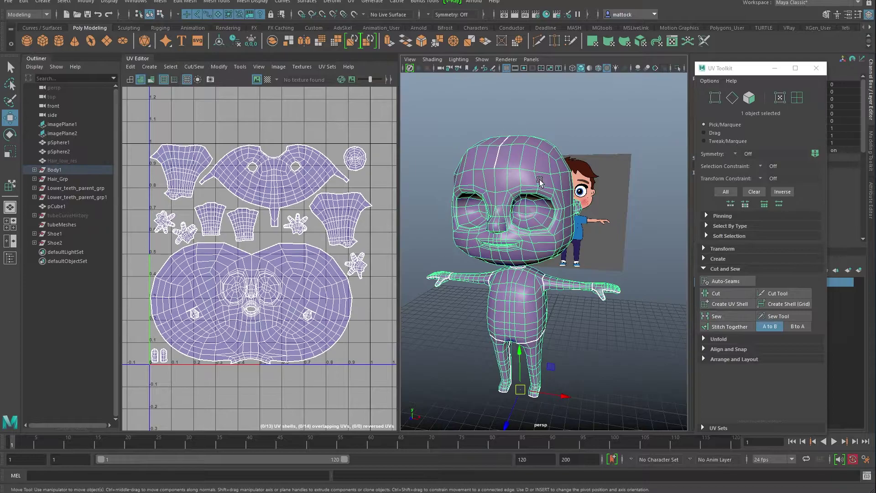
pyautogui.hotkey('ctrl', 's')
# Step: Apply the Smooth operation to the body mesh with 1 division
pyautogui.click(518, 138)
pyautogui.click(508, 143)
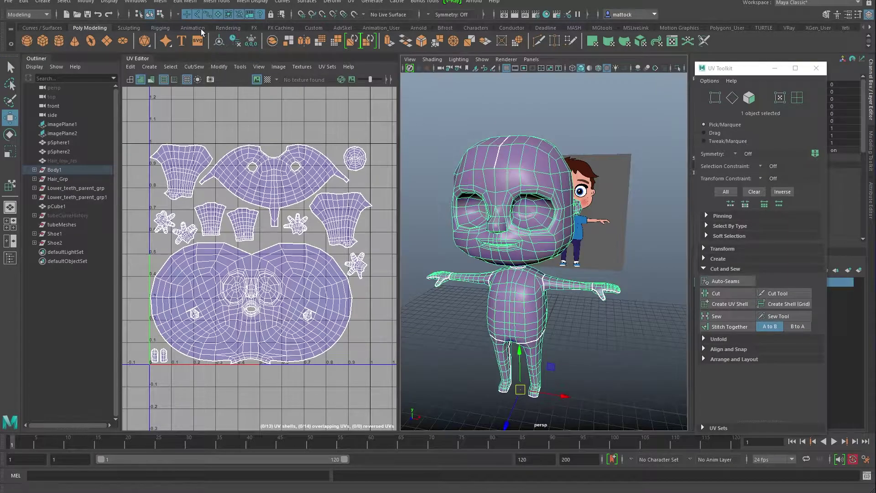
pyautogui.click(160, 2)
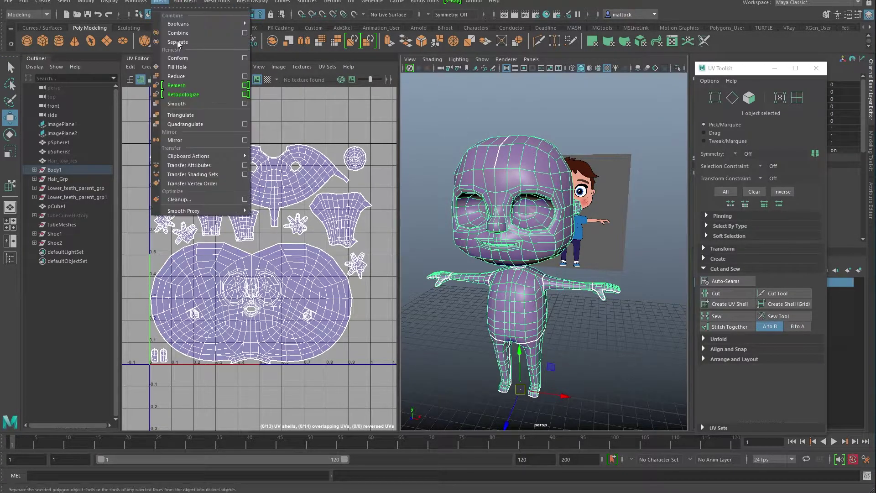
pyautogui.click(191, 103)
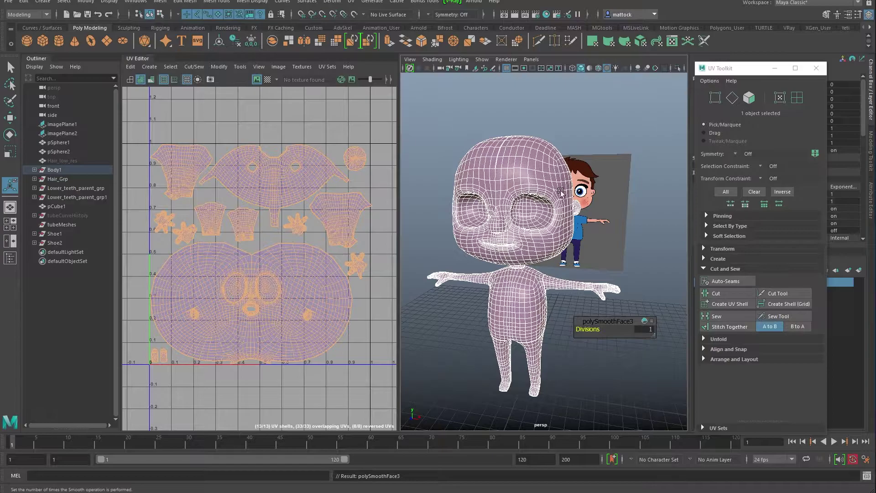
# Step: Examine the smoothed body from several angles, with and without its wireframe, alongside its UV shells
pyautogui.click(548, 110)
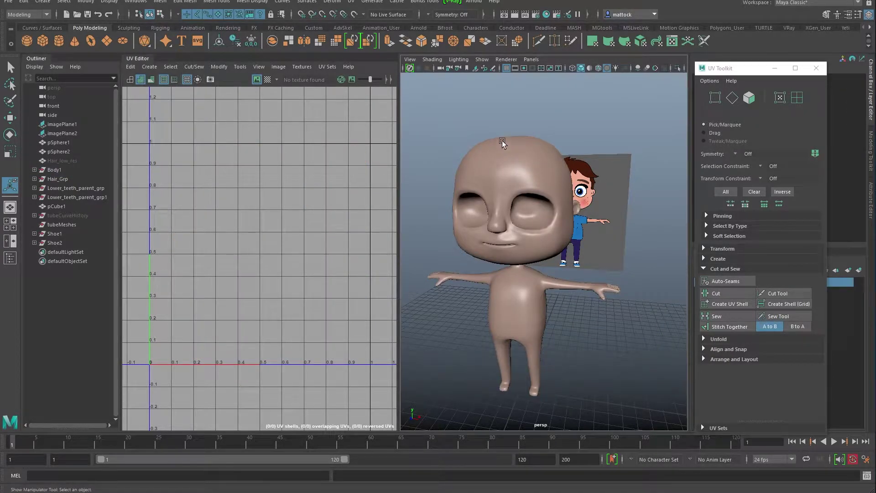
pyautogui.click(499, 154)
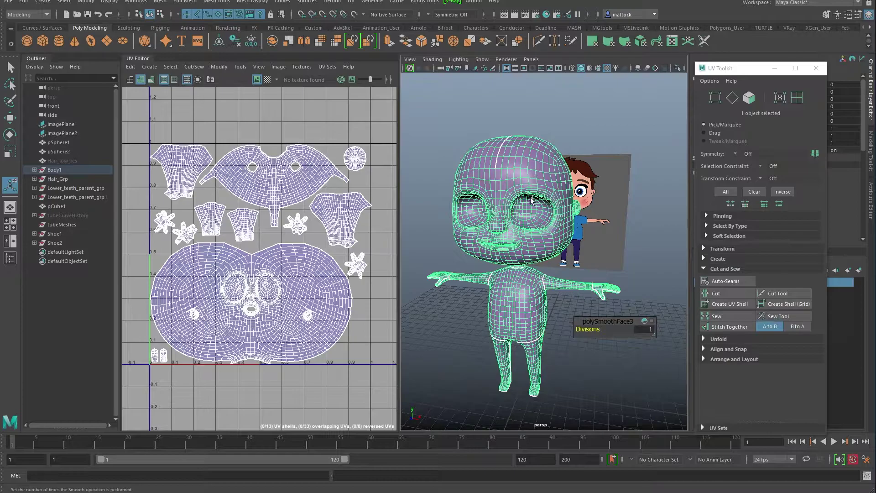
pyautogui.keyDown('alt'); pyautogui.moveTo(532, 200); pyautogui.dragTo(526, 192); pyautogui.keyUp('alt')
pyautogui.keyDown('alt'); pyautogui.moveTo(455, 183); pyautogui.dragTo(615, 175, button='right'); pyautogui.keyUp('alt')
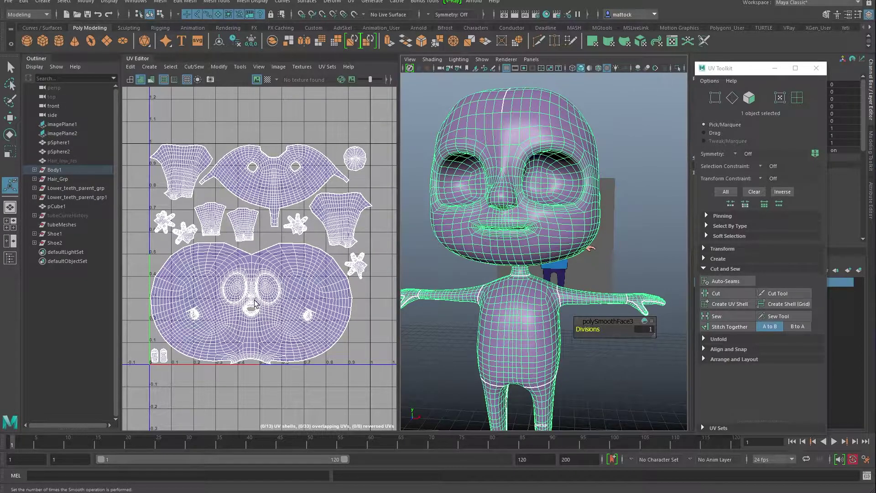
pyautogui.keyDown('alt'); pyautogui.moveTo(637, 198); pyautogui.dragTo(543, 198, button='right'); pyautogui.keyUp('alt')
pyautogui.keyDown('alt'); pyautogui.moveTo(544, 197); pyautogui.dragTo(495, 199); pyautogui.keyUp('alt')
pyautogui.click(596, 159)
pyautogui.keyDown('alt'); pyautogui.moveTo(513, 182); pyautogui.dragTo(628, 191, button='right'); pyautogui.keyUp('alt')
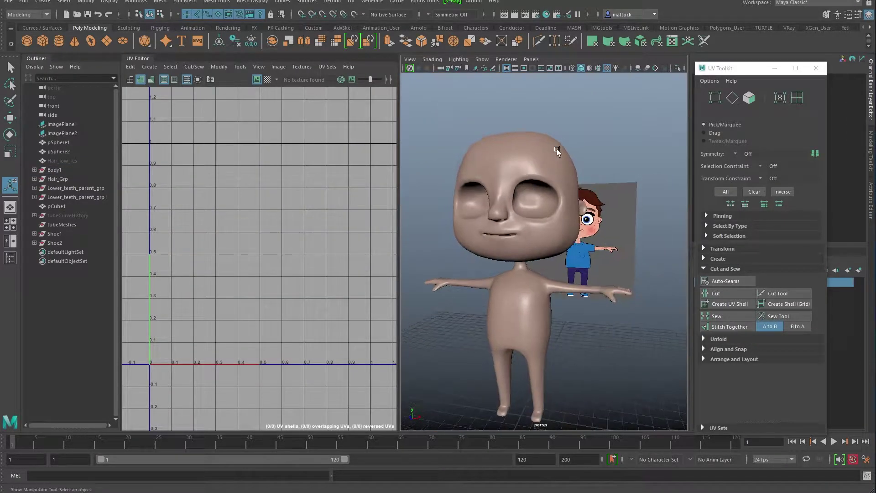
# Step: Undo the Smooth operation on the body mesh and reselect the body
pyautogui.click(529, 156)
pyautogui.hotkey('ctrl', 'z')
pyautogui.hotkey('ctrl', 'z')
pyautogui.hotkey('ctrl', 'z')
pyautogui.hotkey('ctrl', 'z')
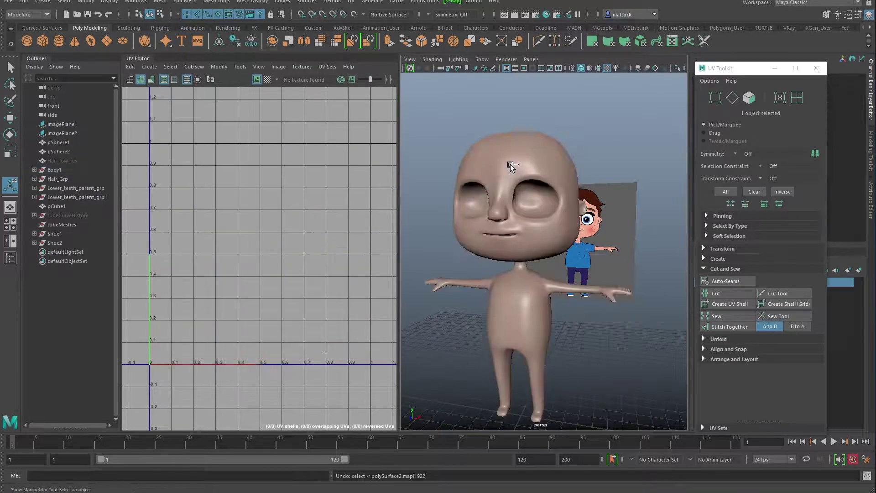
pyautogui.hotkey('ctrl', 'z')
pyautogui.hotkey('ctrl', 'z')
pyautogui.click(574, 125)
pyautogui.click(544, 160)
pyautogui.keyDown('alt'); pyautogui.moveTo(596, 181); pyautogui.dragTo(526, 166, button='right'); pyautogui.keyUp('alt')
pyautogui.keyDown('alt'); pyautogui.moveTo(526, 167); pyautogui.dragTo(488, 211); pyautogui.keyUp('alt')
pyautogui.keyDown('alt'); pyautogui.moveTo(488, 211); pyautogui.dragTo(560, 224, button='right'); pyautogui.keyUp('alt')
pyautogui.keyDown('alt'); pyautogui.moveTo(560, 224); pyautogui.dragTo(576, 221); pyautogui.keyUp('alt')
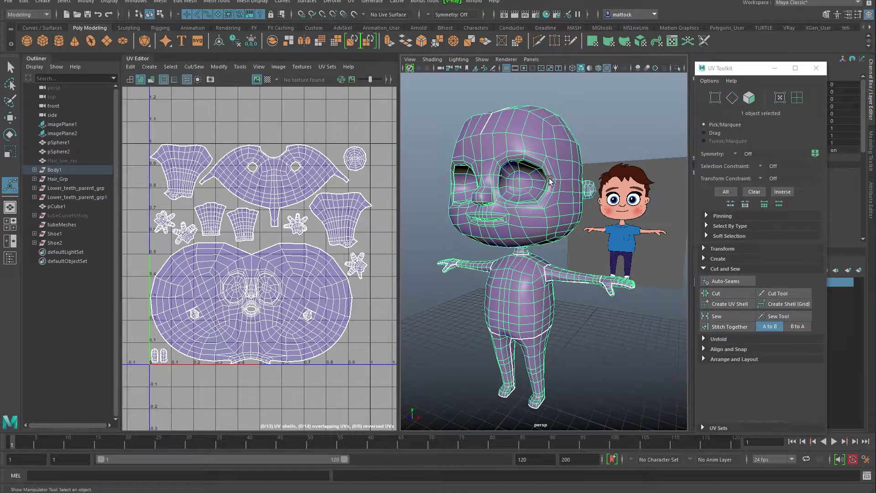